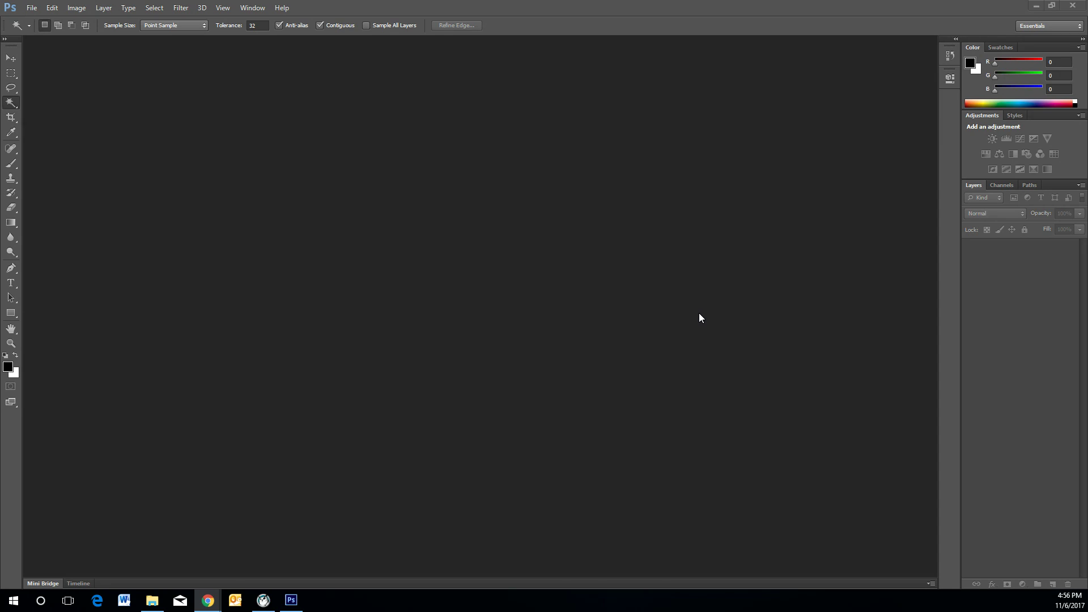
- Open the ham, lettuce, bacon, cheese, turkey, Picnic Table, both tomato and both bread images together from the Downloads folder
left_click(28, 9)
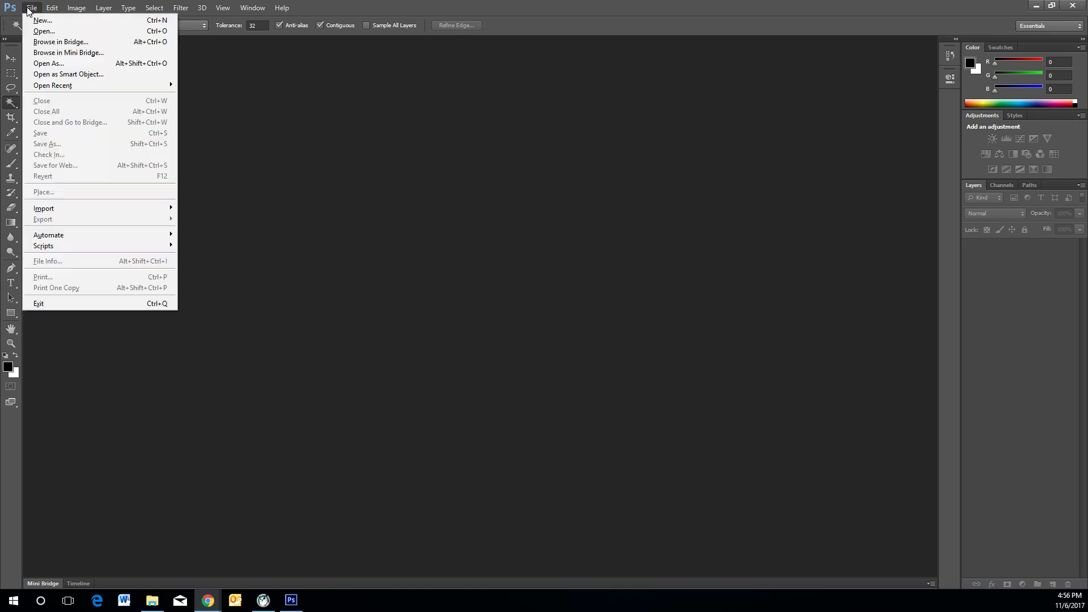
left_click(47, 32)
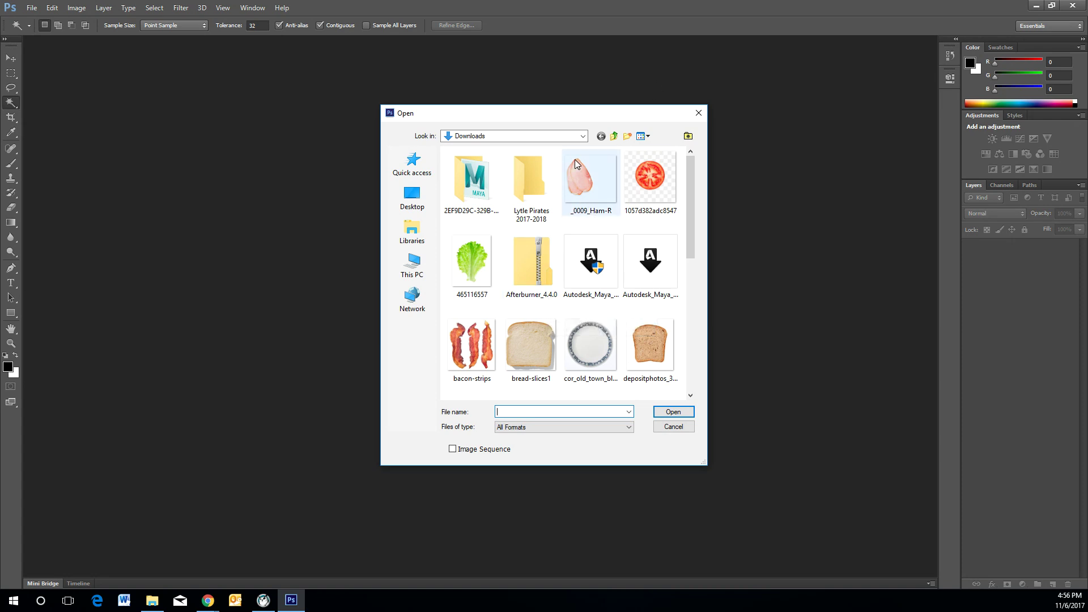
left_click(583, 180)
left_click(649, 177, "ctrl")
left_click(467, 286, "ctrl")
left_click(482, 347, "ctrl")
left_click(543, 343, "ctrl")
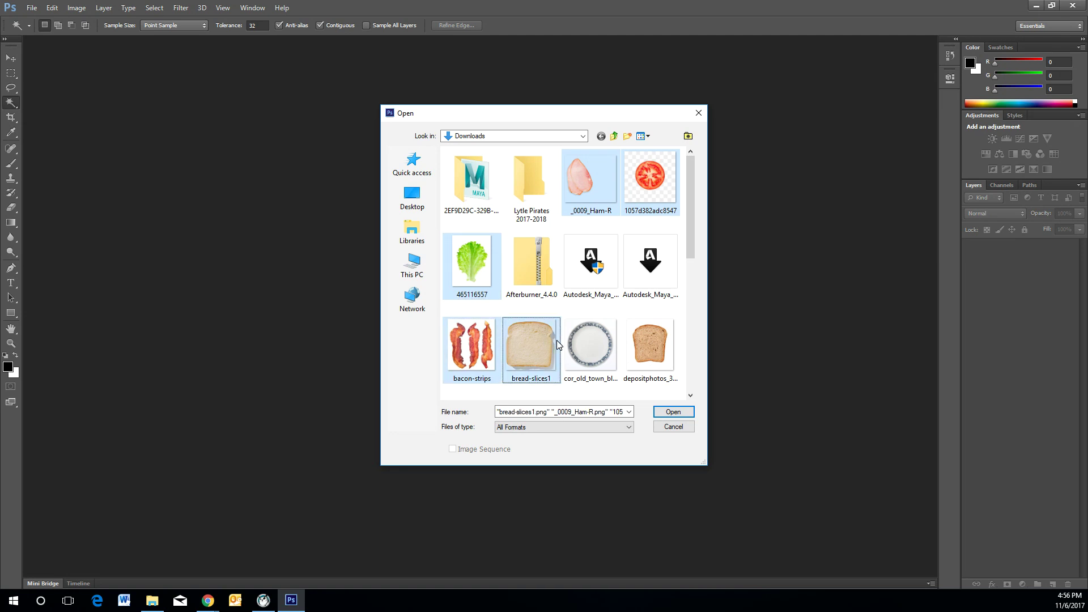
left_click(654, 344, "ctrl")
scroll(655, 346, "down", 2)
scroll(654, 346, "down", 2)
left_click(521, 345, "ctrl")
left_click(519, 180, "ctrl")
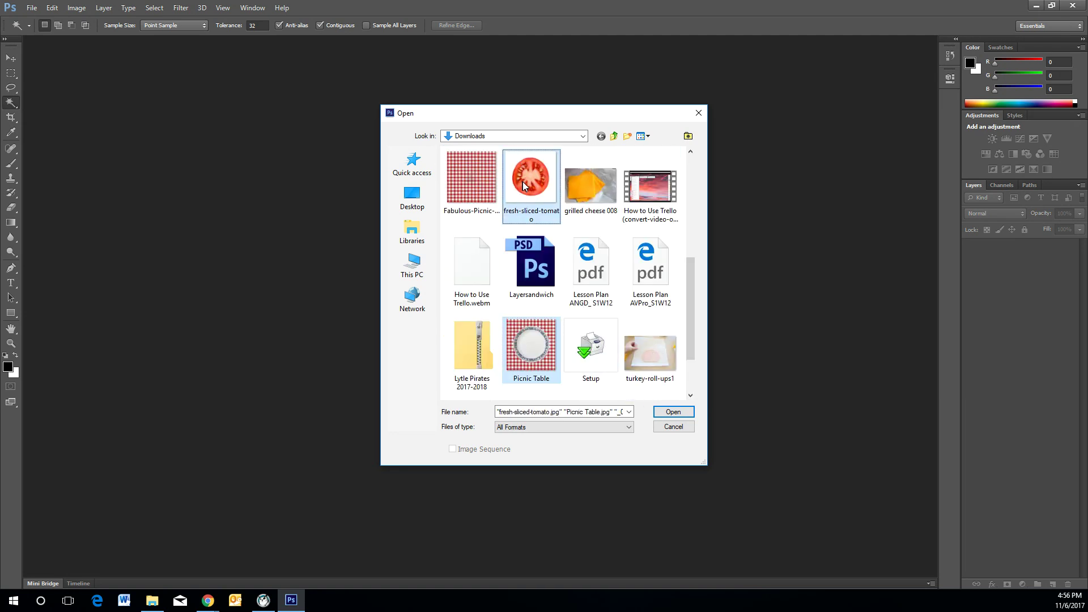
left_click(603, 198, "ctrl")
left_click(644, 351, "ctrl")
scroll(644, 351, "down", 1)
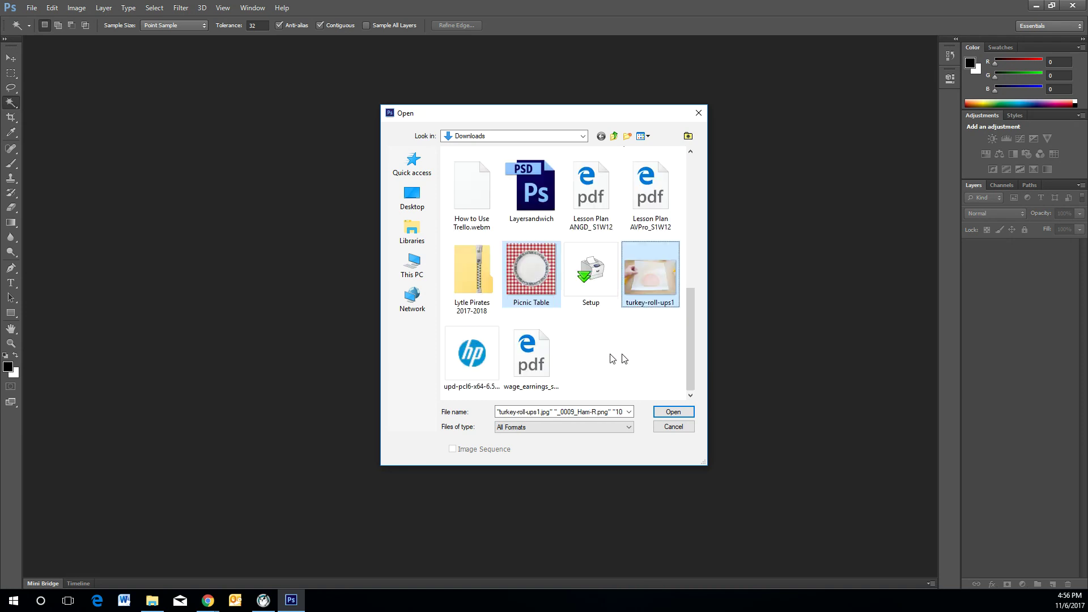
left_click(671, 412)
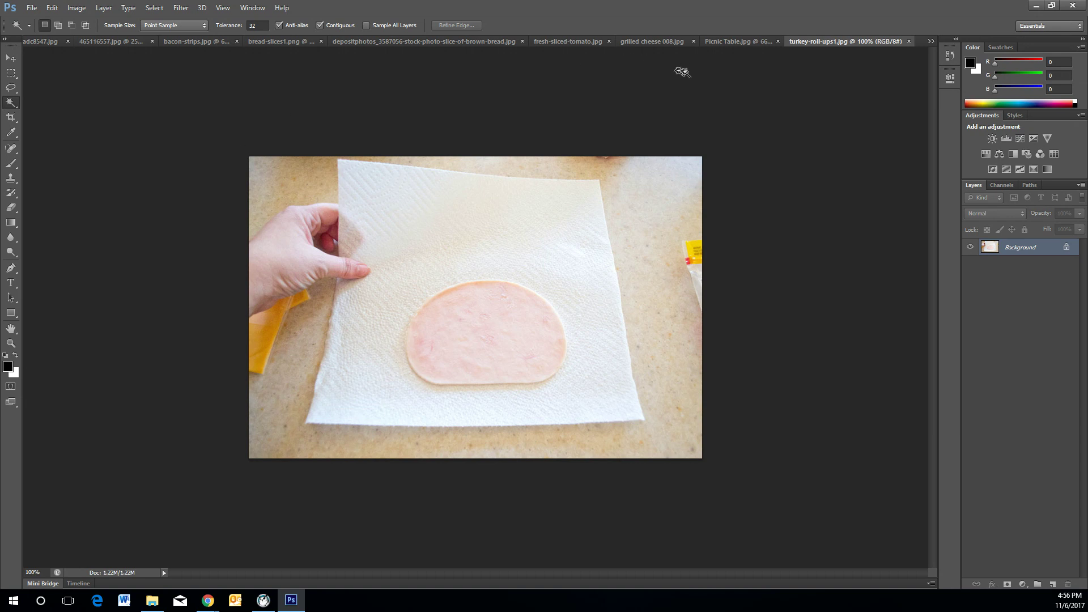
- Look over the Picnic Table and bread images, and close bread-slices1.png
left_click(745, 42)
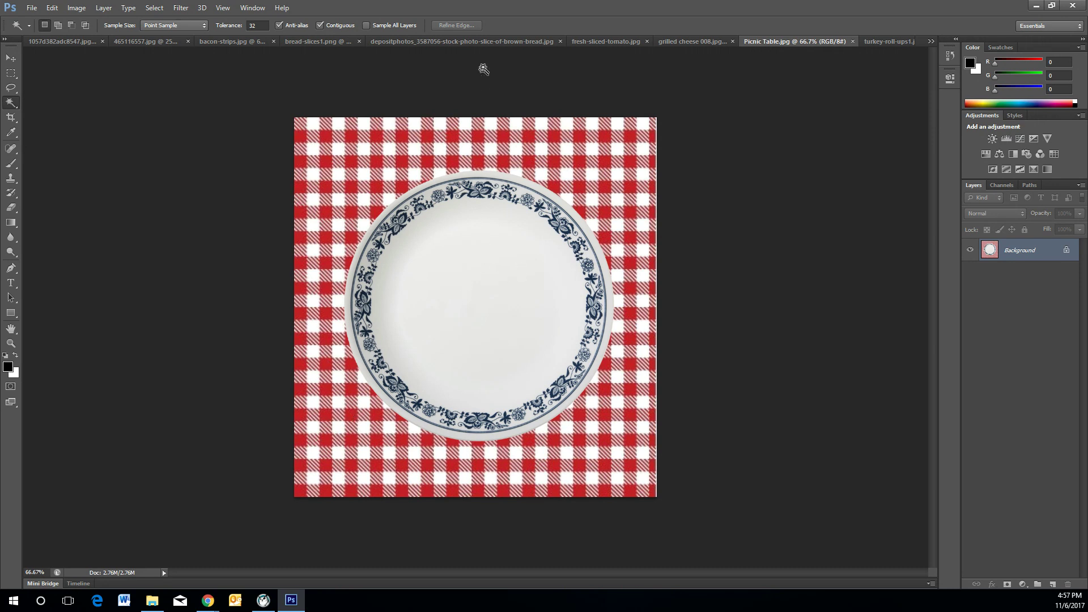
left_click(505, 43)
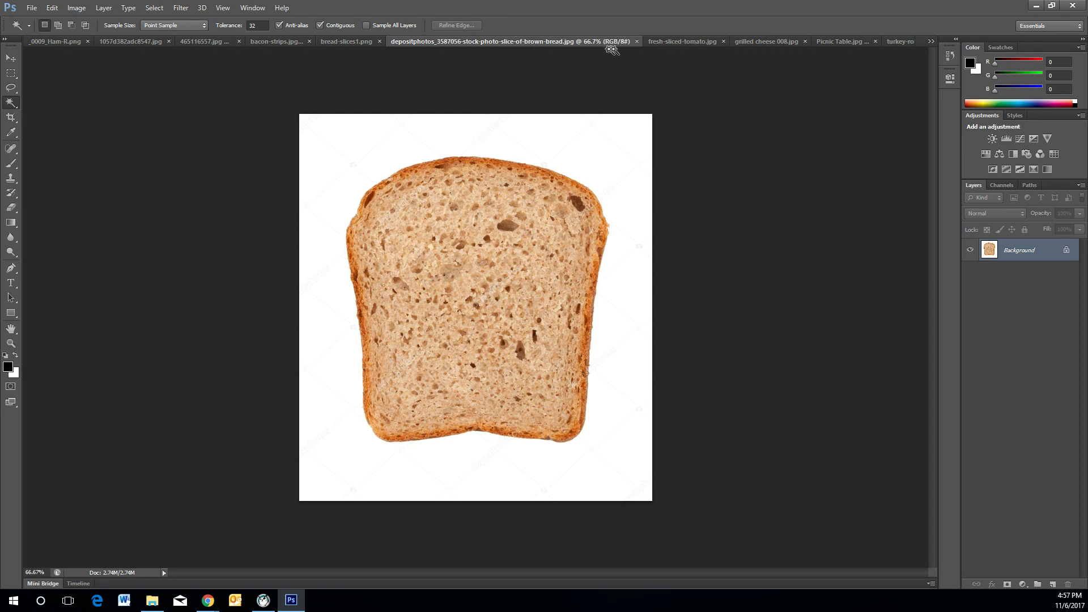
left_click(328, 44)
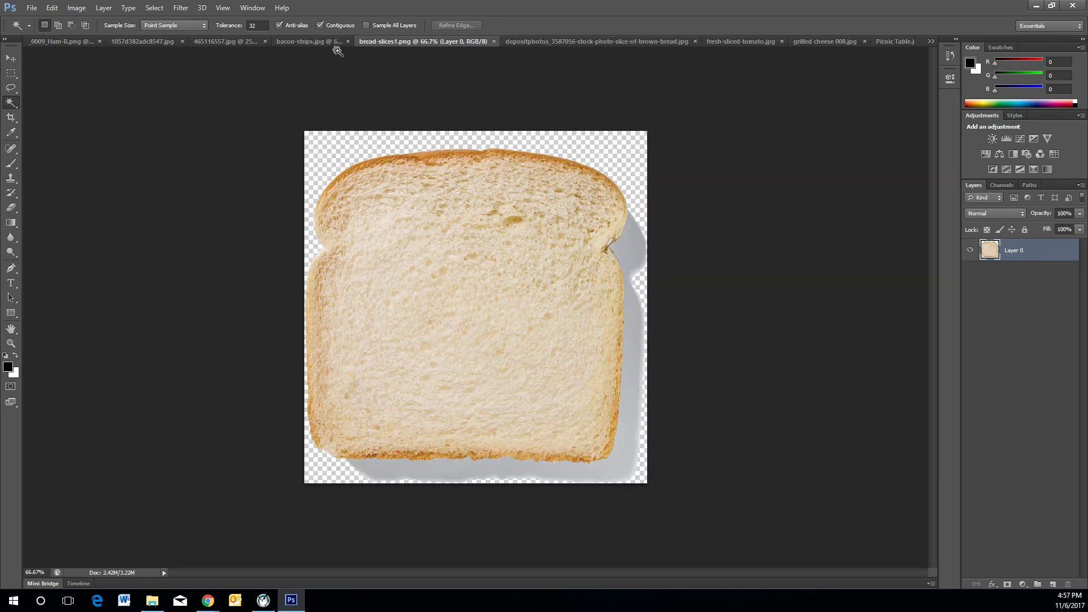
left_click(494, 41)
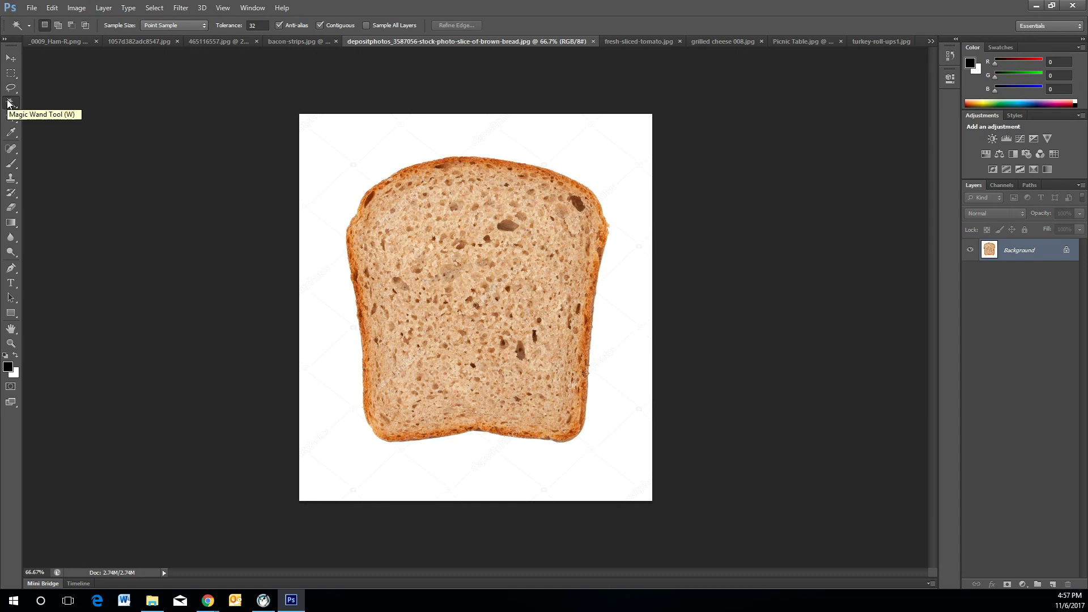
- Switch back and forth between the Quick Selection and Magic Wand tools
left_click_drag(8, 102, 64, 104)
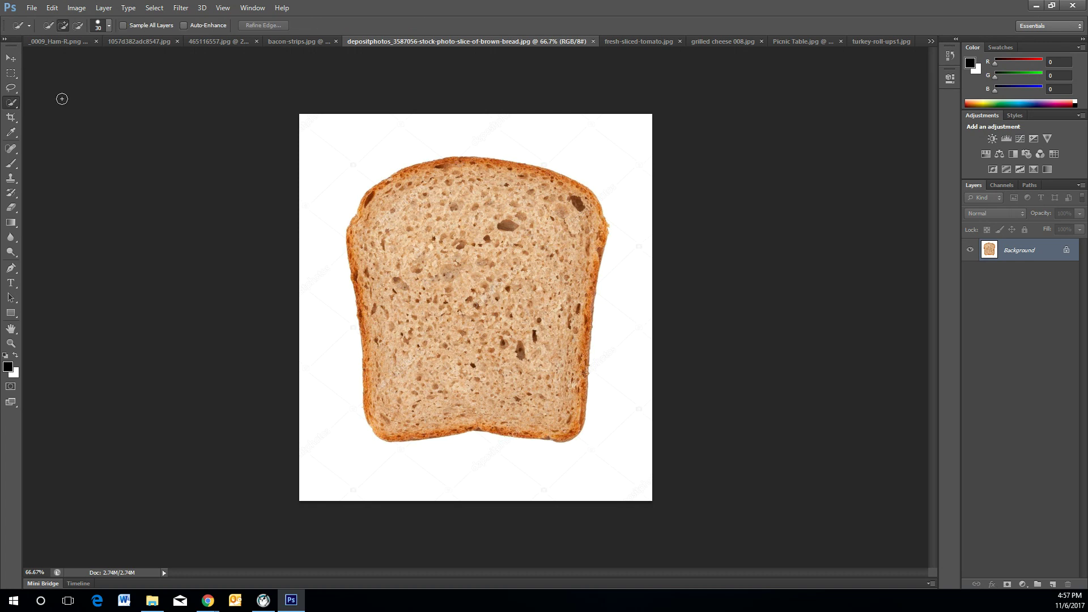
left_click(9, 106)
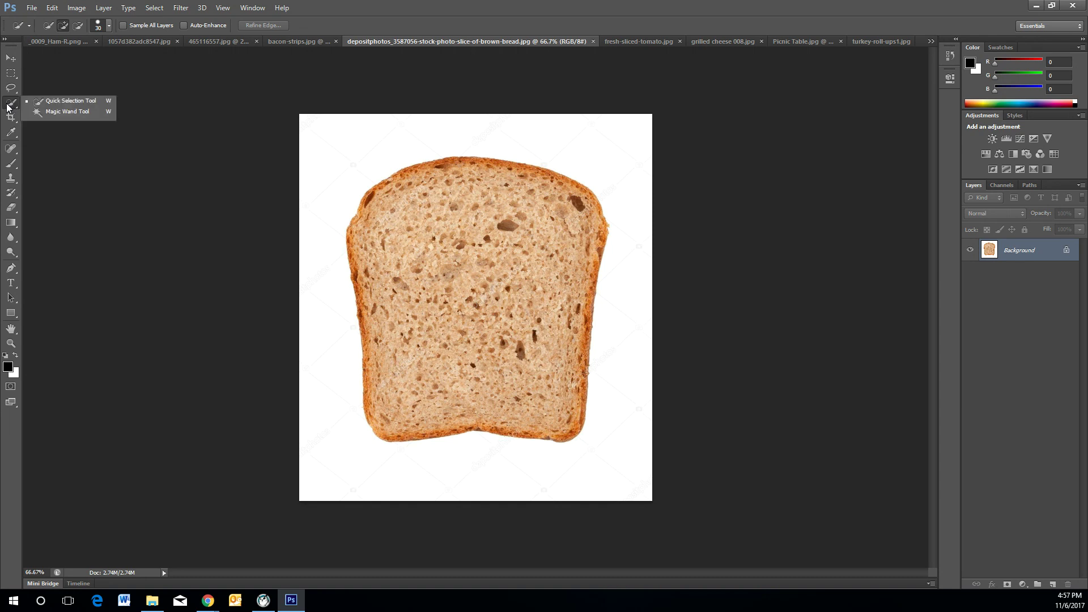
left_click(76, 112)
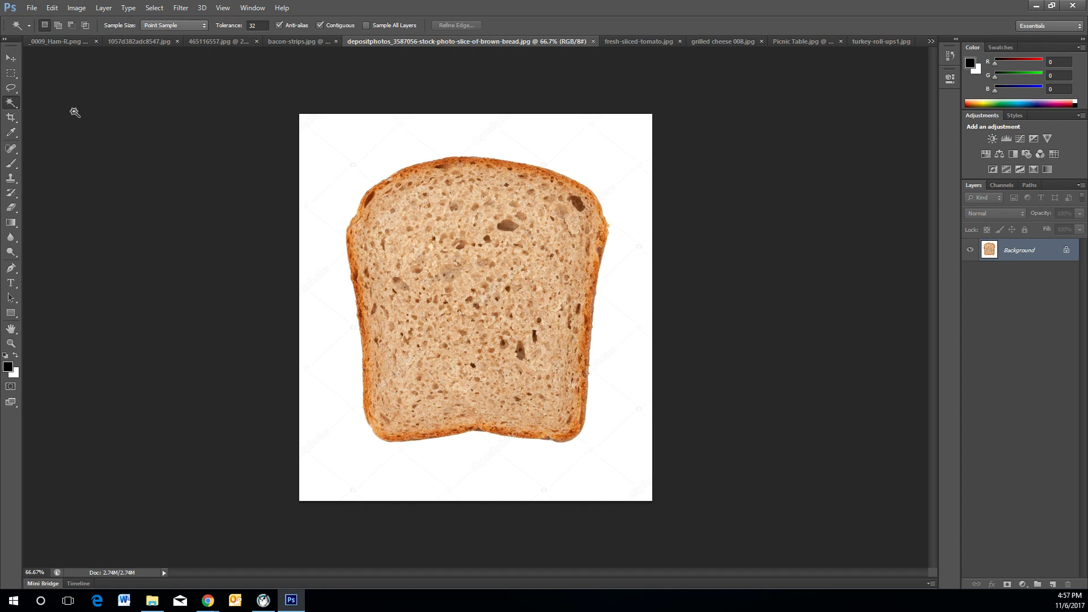
key("shift+w")
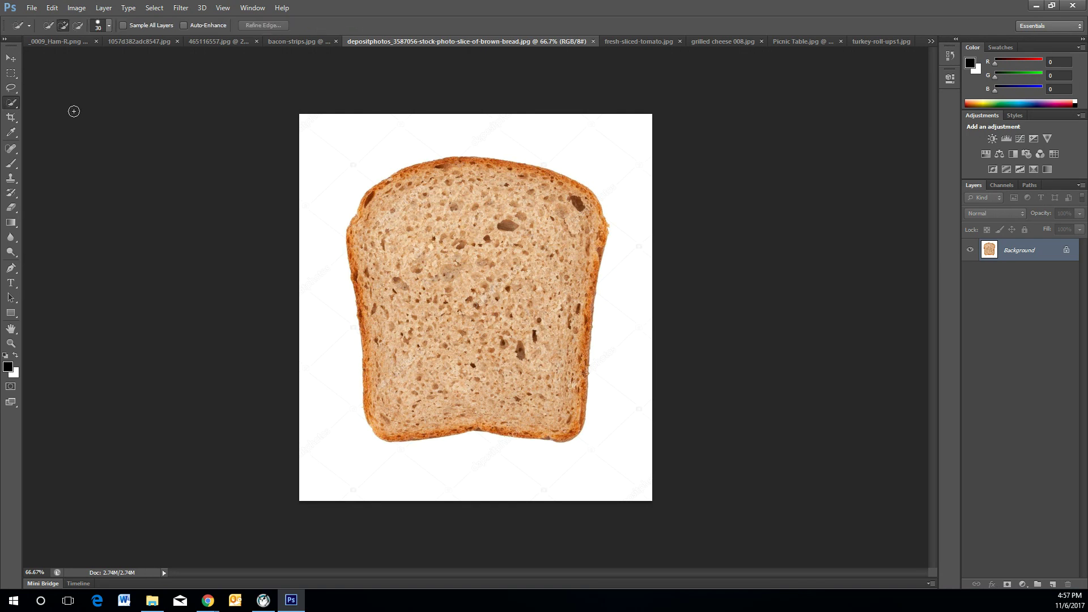
key("shift+w")
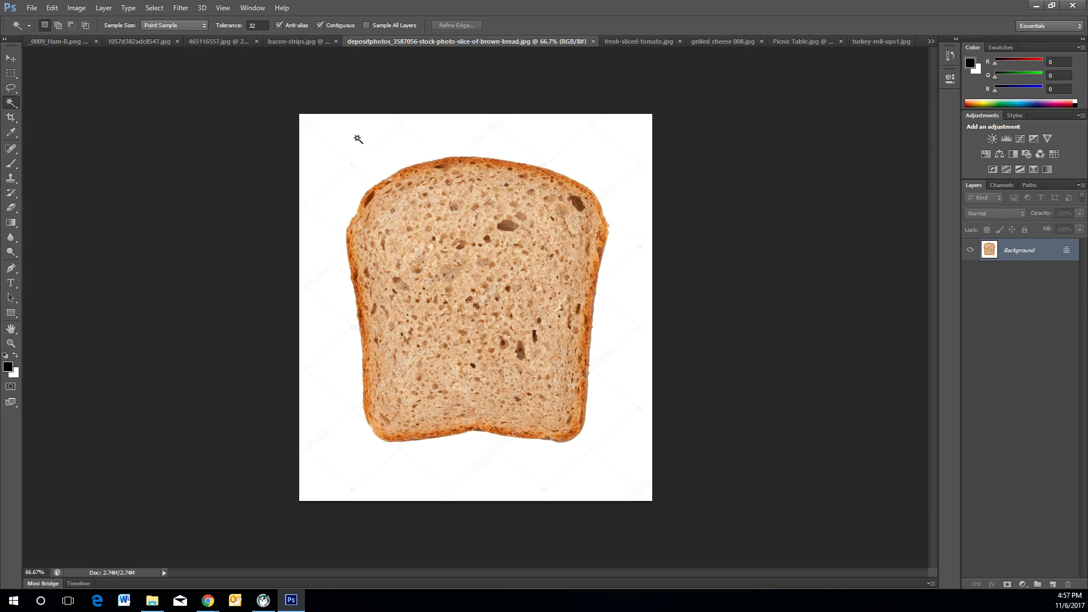
- Select the brown bread slice by picking its white background with the Magic Wand and inverting the selection
left_click(357, 139)
left_click(154, 8)
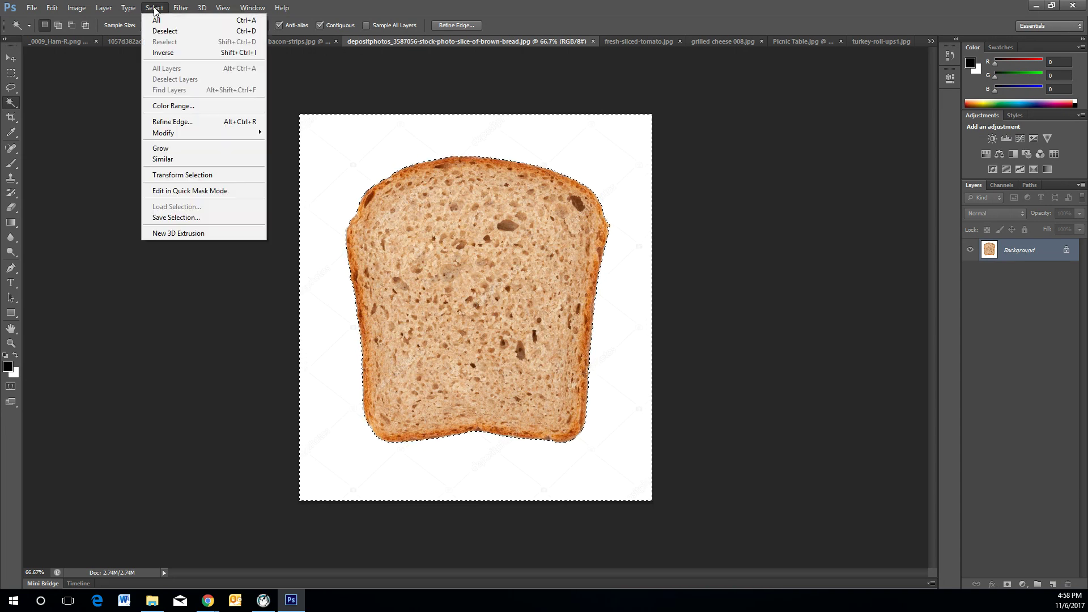
left_click(175, 55)
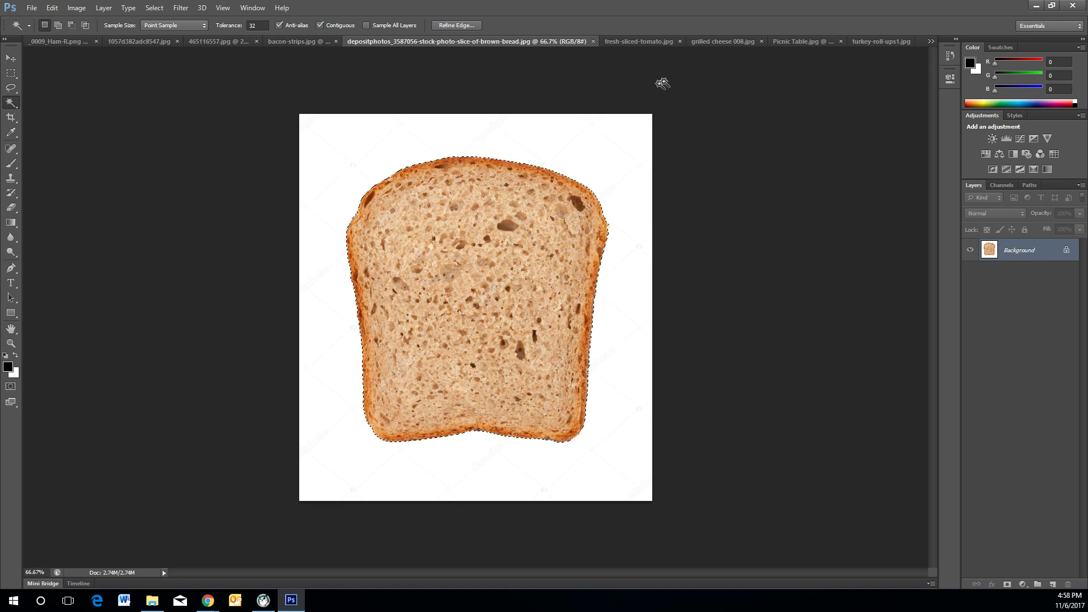
- Paste the copied bread slice into Picnic Table.jpg, scale it to about 66%, and centre it on the plate
left_click(801, 43)
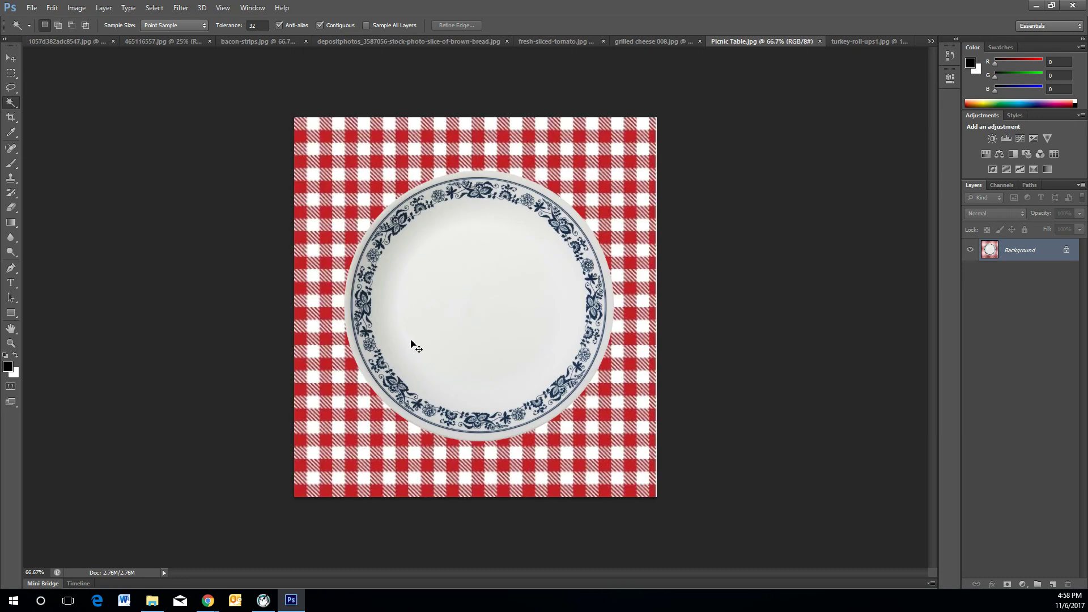
key("ctrl+v")
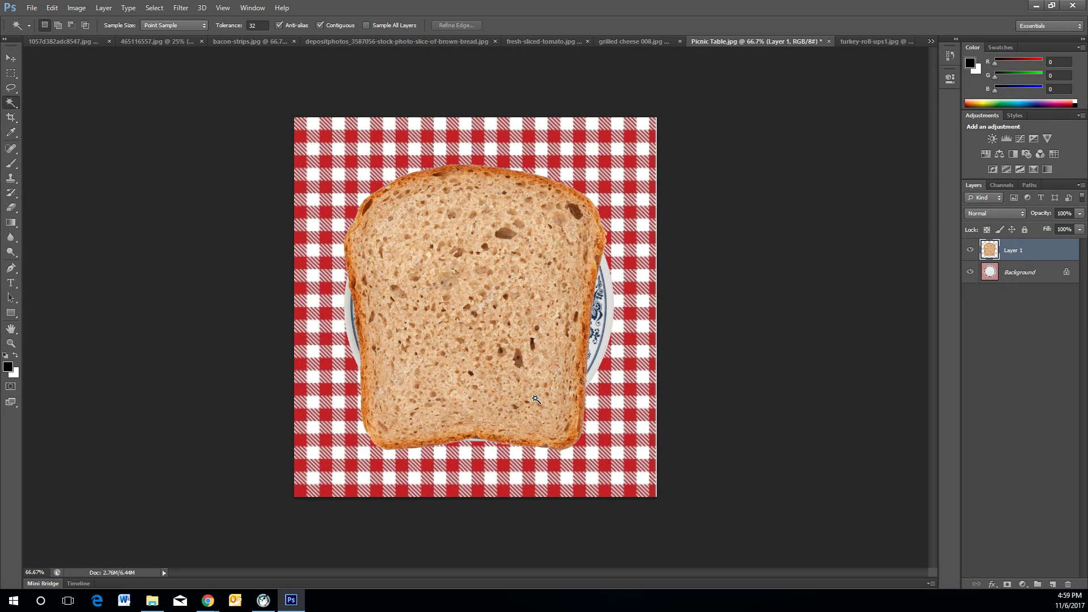
key("ctrl+t")
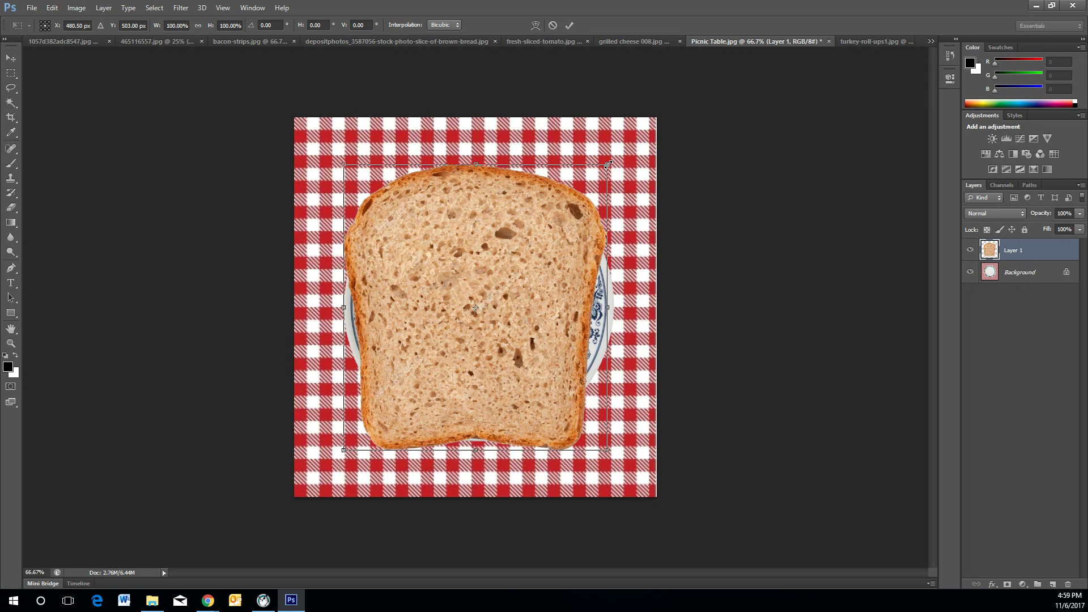
left_click_drag(608, 165, 509, 249)
left_click_drag(475, 315, 524, 263)
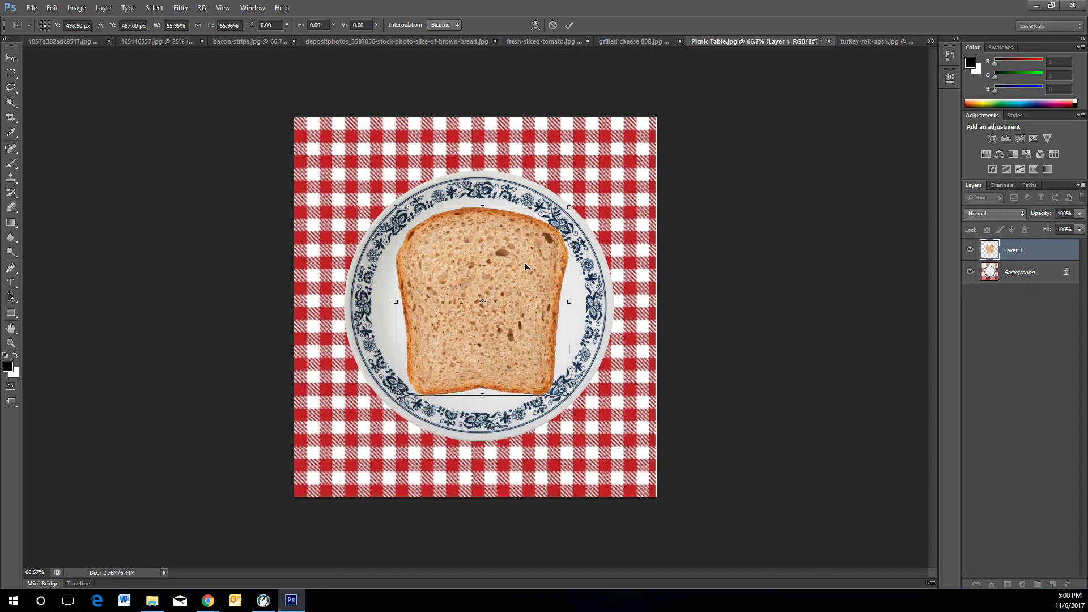
key("Return")
key("w")
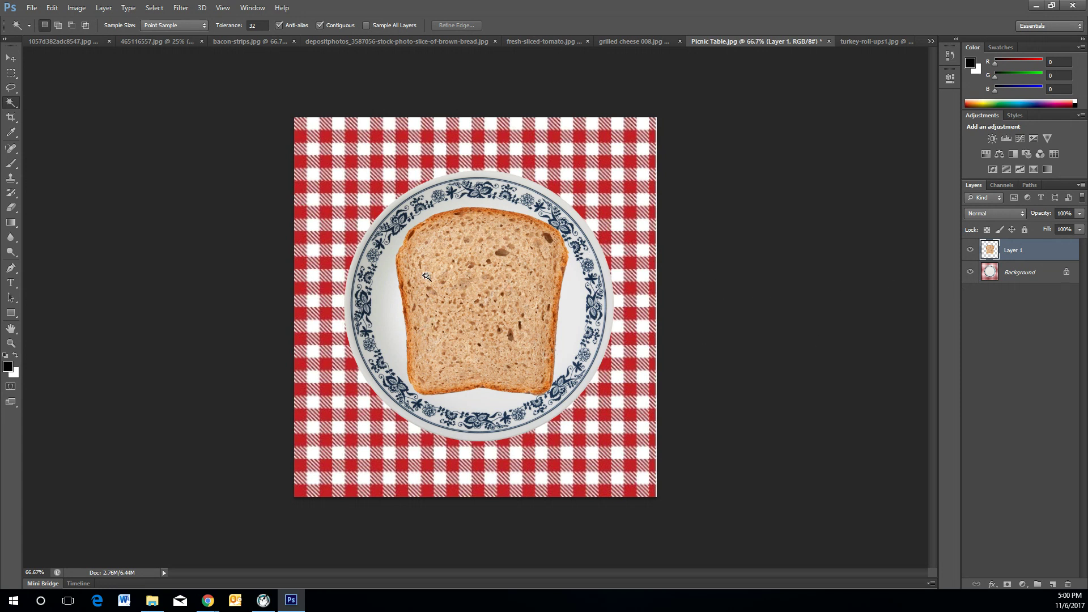
- Rename the pasted slice's layer to Bread
double_click(1016, 251)
type("Bread")
key("Return")
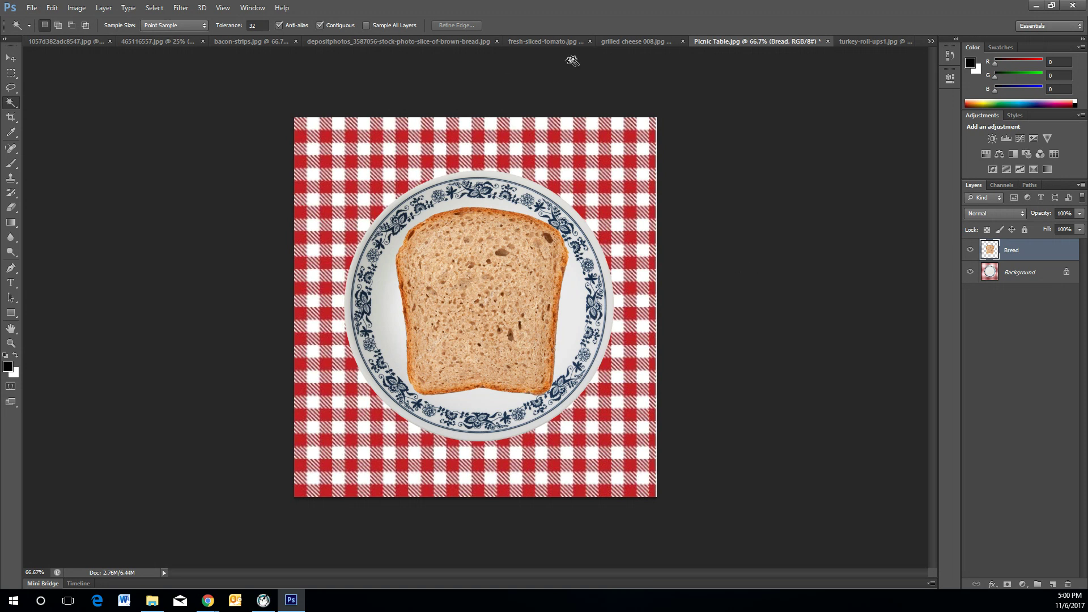
- Look through the cheese, tomato, lettuce and bacon images, and close the brown bread document
left_click(619, 45)
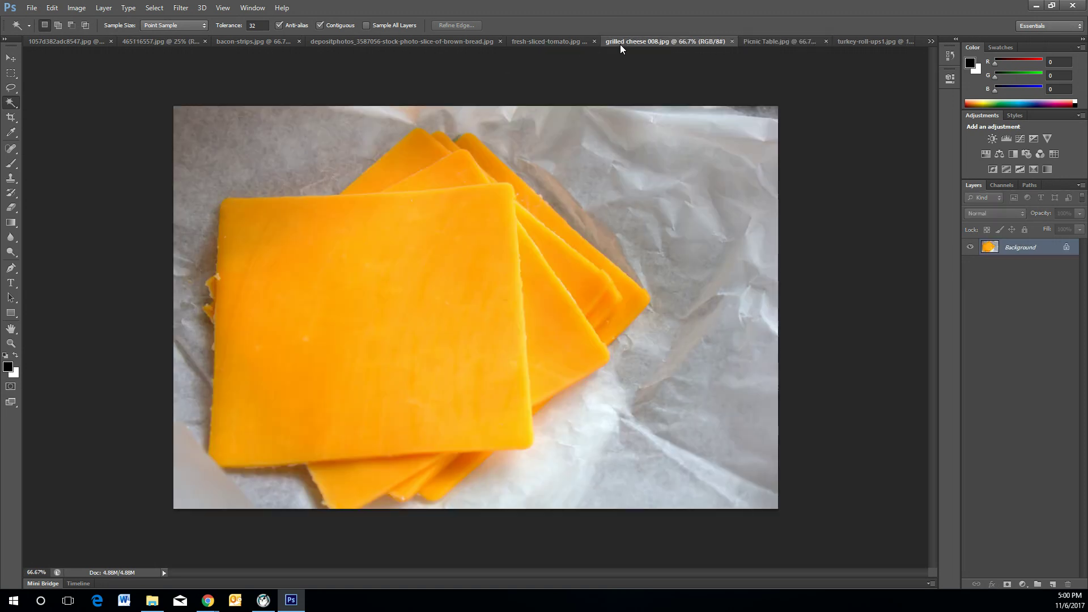
left_click(94, 40)
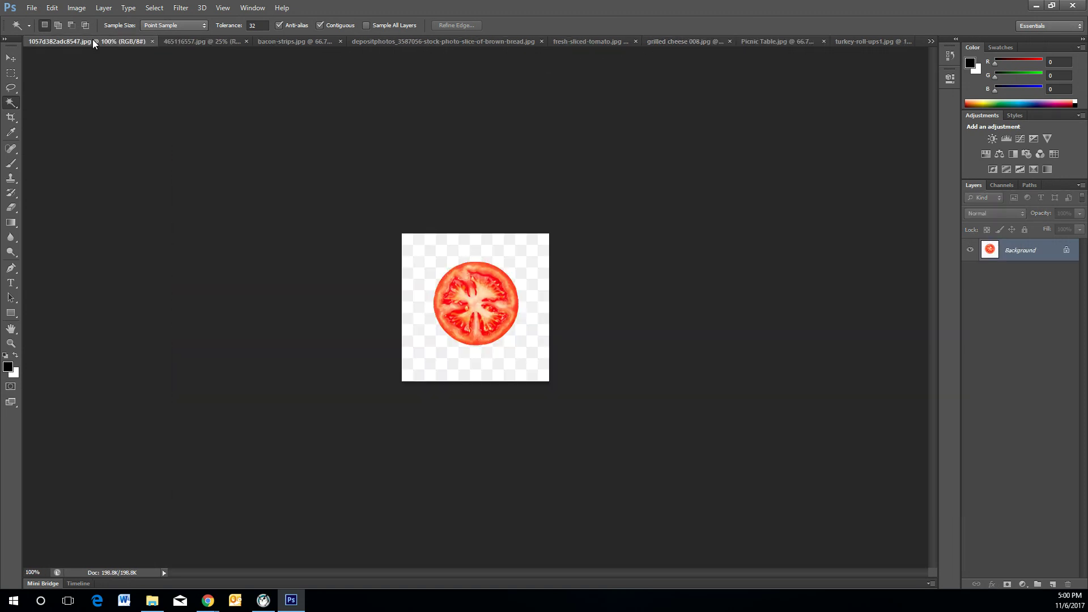
left_click(186, 39)
left_click(287, 39)
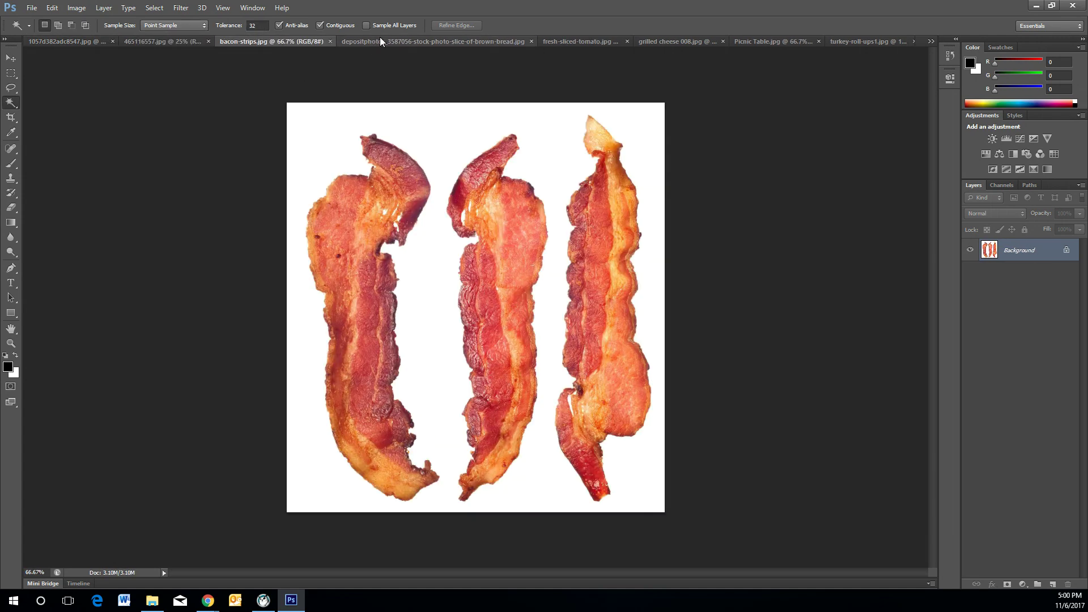
left_click(397, 37)
left_click(635, 41)
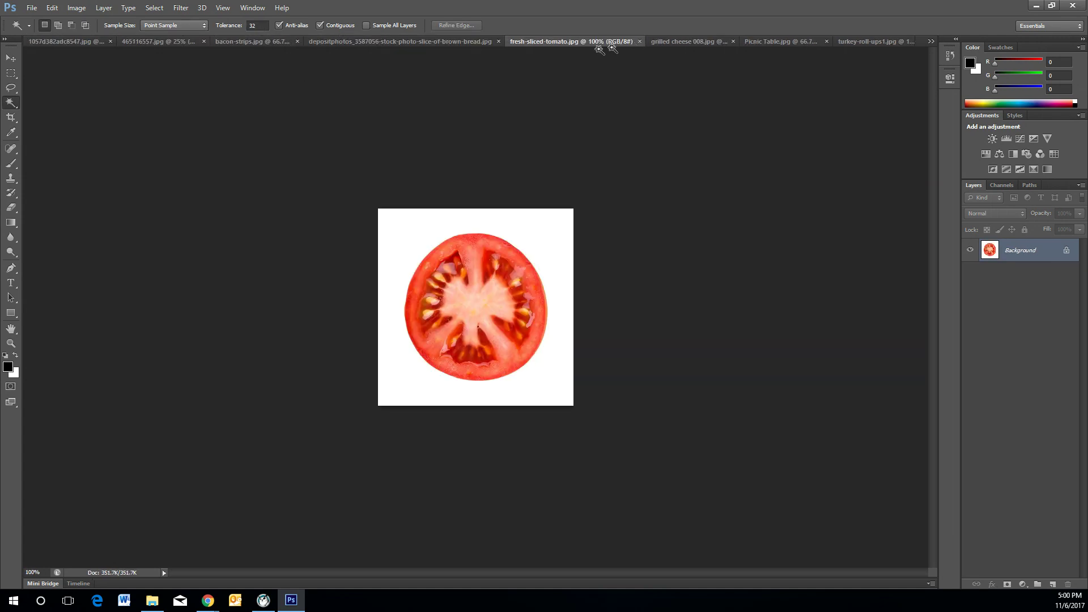
left_click(420, 36)
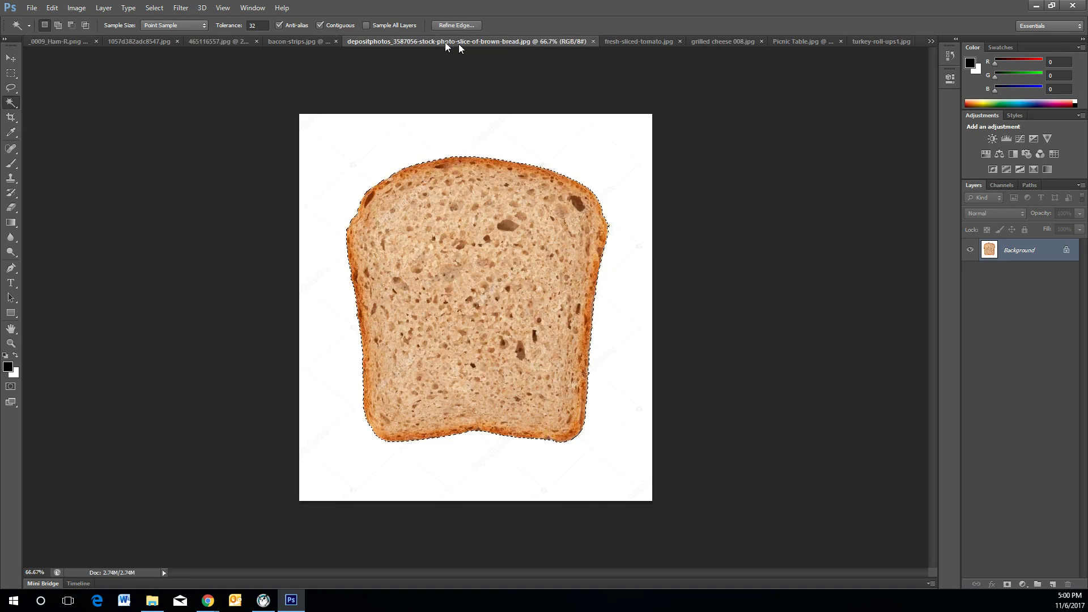
left_click(594, 42)
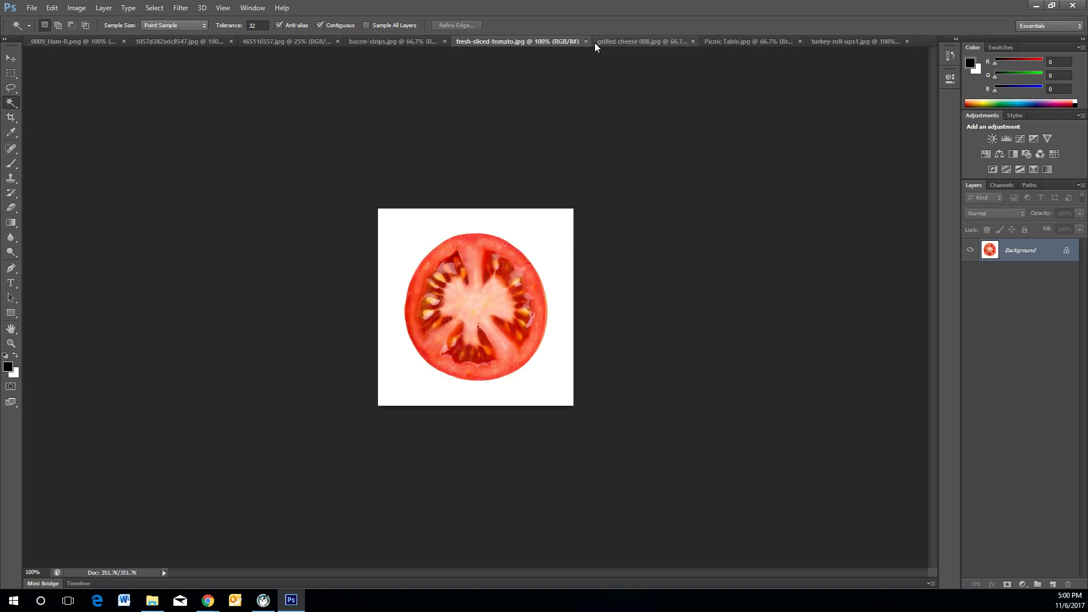
- Look at the turkey image and bring up _0009_Ham-R.png
left_click(737, 43)
left_click(855, 41)
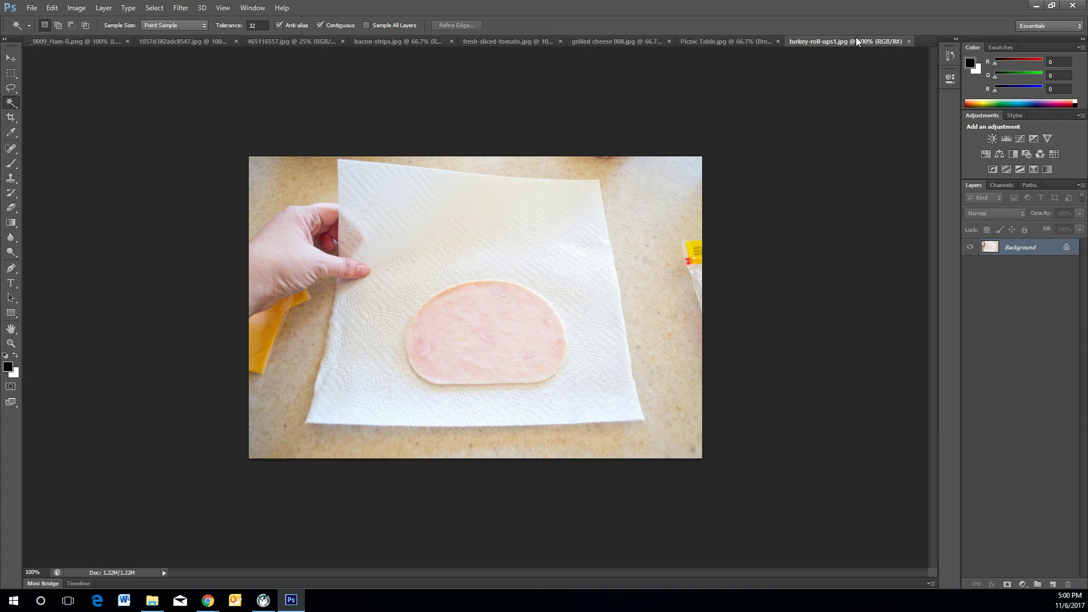
left_click(100, 43)
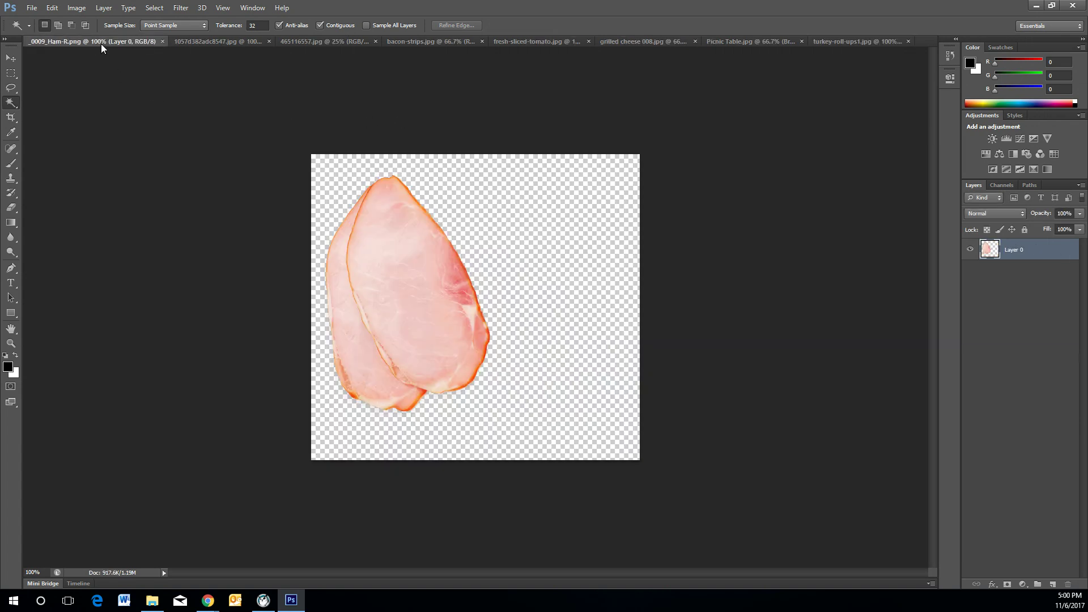
- Try to select the ham by picking the transparent area with the Magic Wand and inverting the selection
left_click(553, 210)
left_click(154, 8)
left_click(164, 52)
left_click(141, 311)
- Select both overlapping ham slices in _0009_Ham-R.png with the Quick Selection tool
key("shift+w")
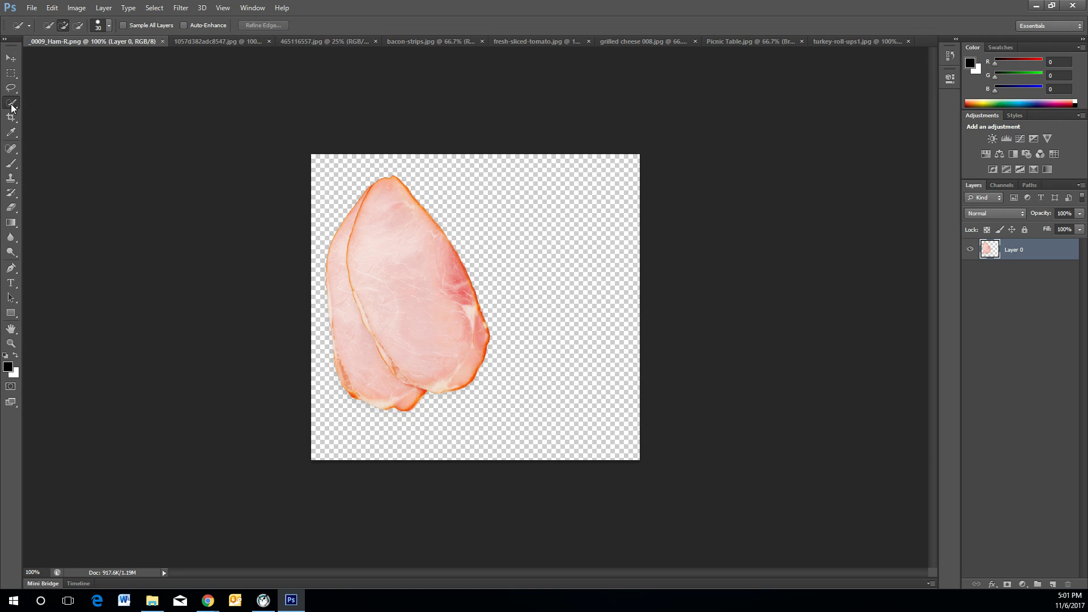
right_click(11, 105)
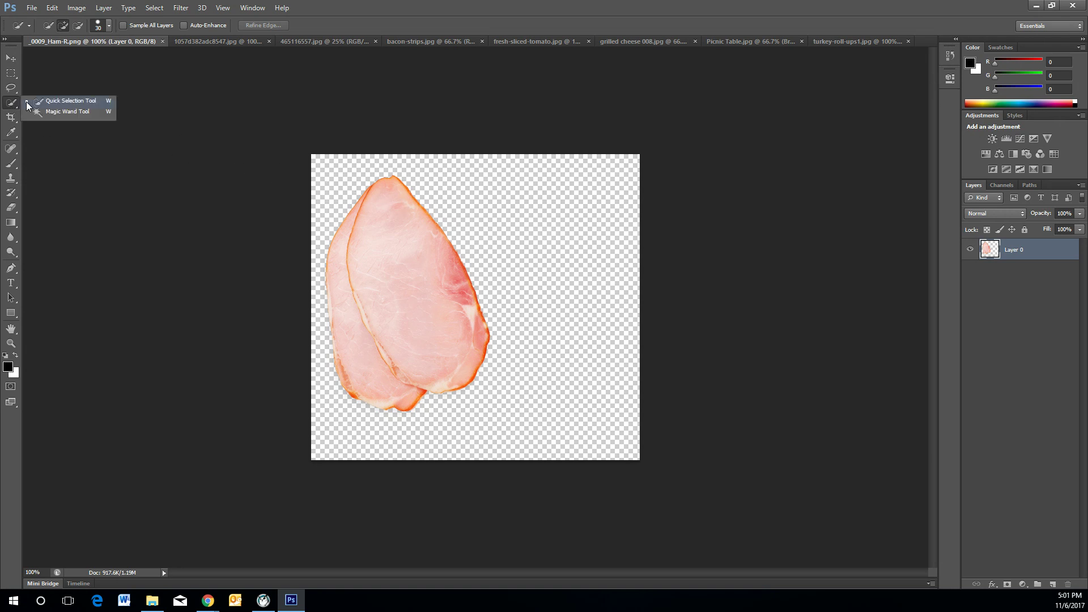
left_click(58, 101)
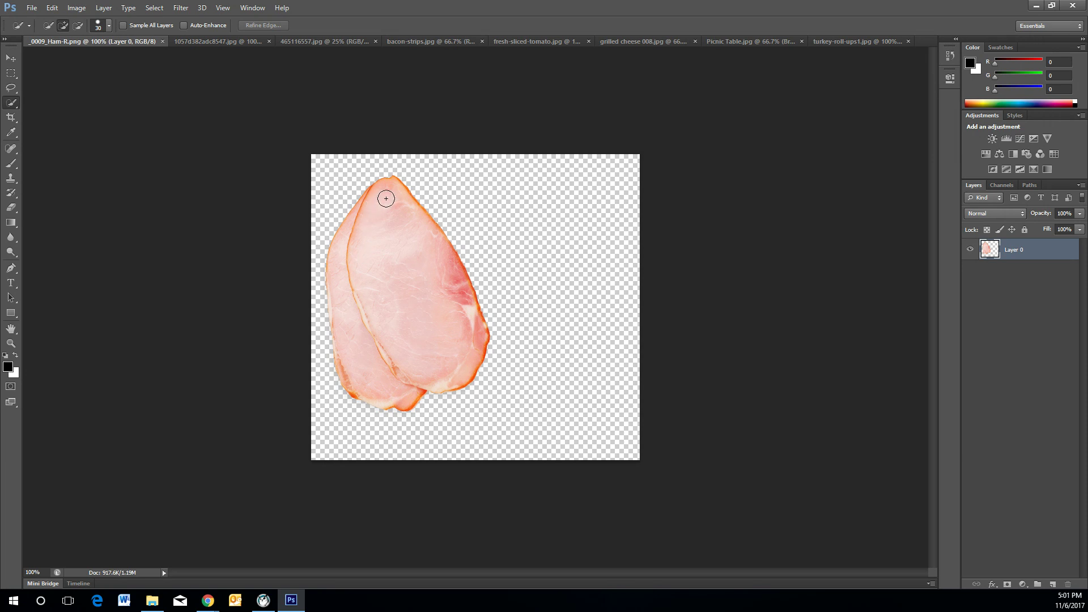
left_click_drag(362, 265, 379, 330)
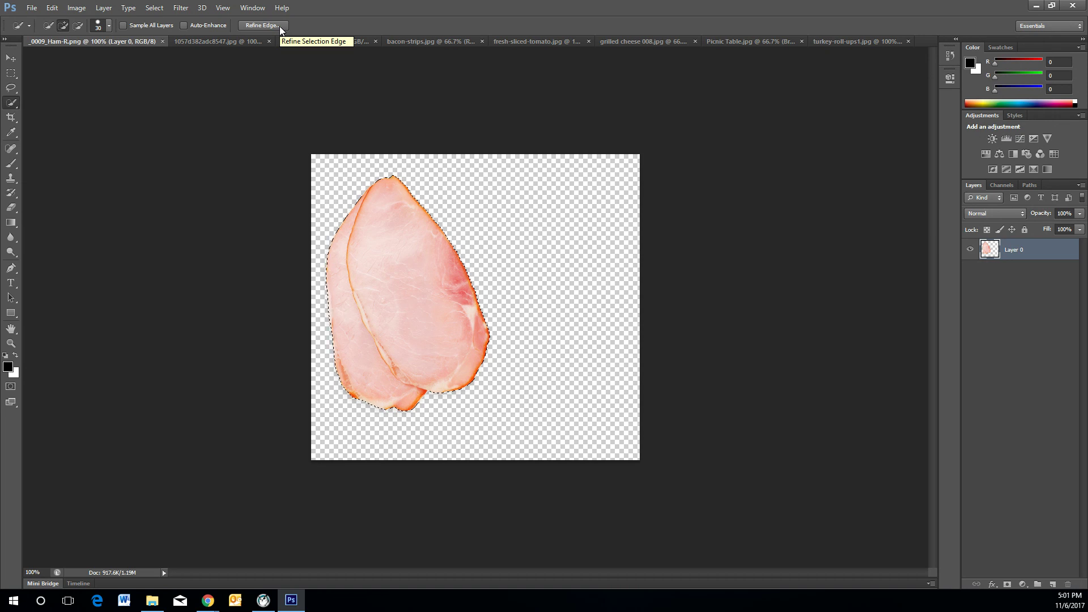
- Refine the edge of the ham selection with Refine Edge, adjusting the radius and smoothing slightly
left_click(147, 13)
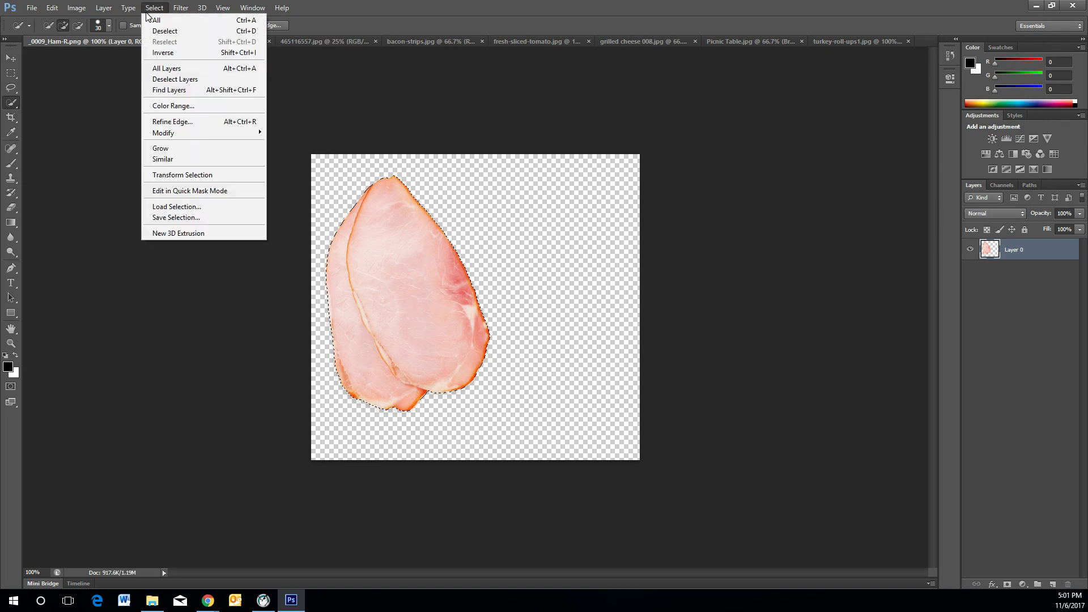
left_click(192, 124)
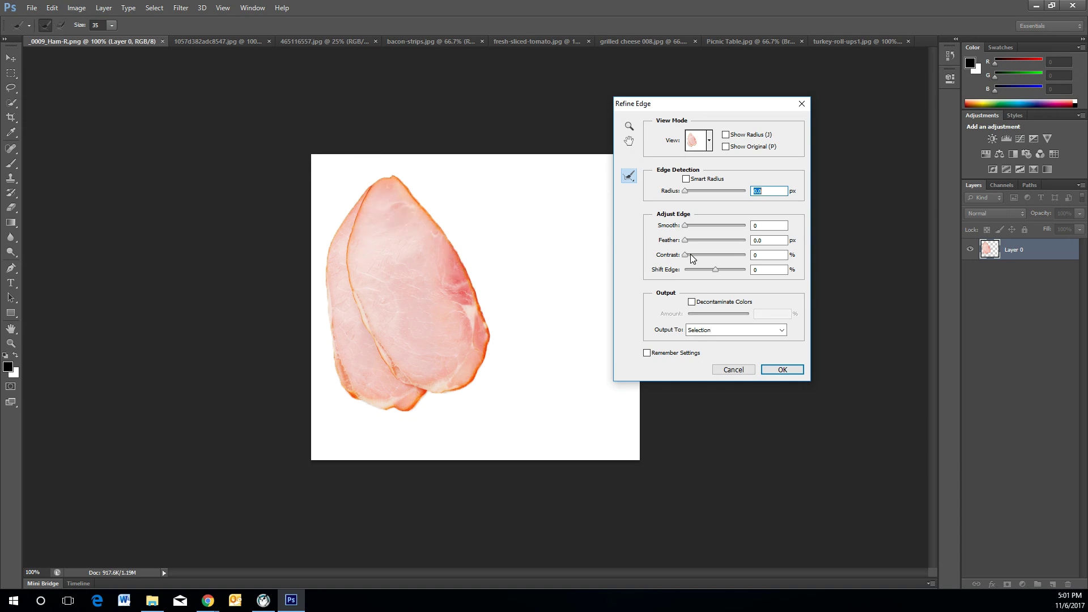
left_click(691, 192)
mouse_move(690, 192)
left_mouse_down()
mouse_move(691, 226)
mouse_move(682, 191)
left_mouse_up()
left_click_drag(689, 226, 686, 224)
left_click(777, 370)
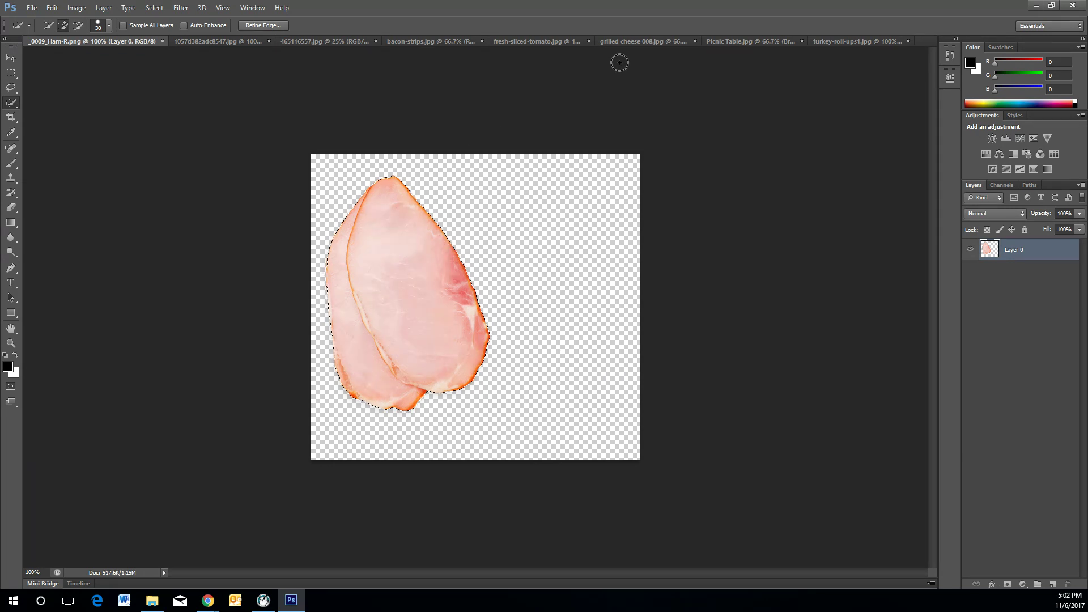
- Copy the selected ham into Picnic Table.jpg and enlarge it to about 112% over the bread slice
left_click(649, 40)
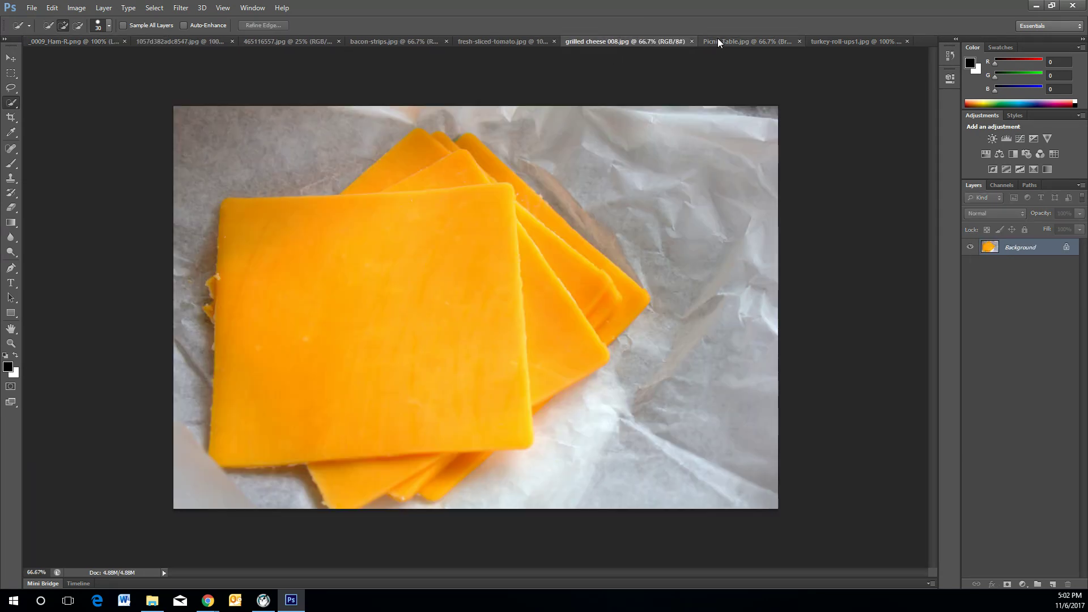
left_click(760, 41)
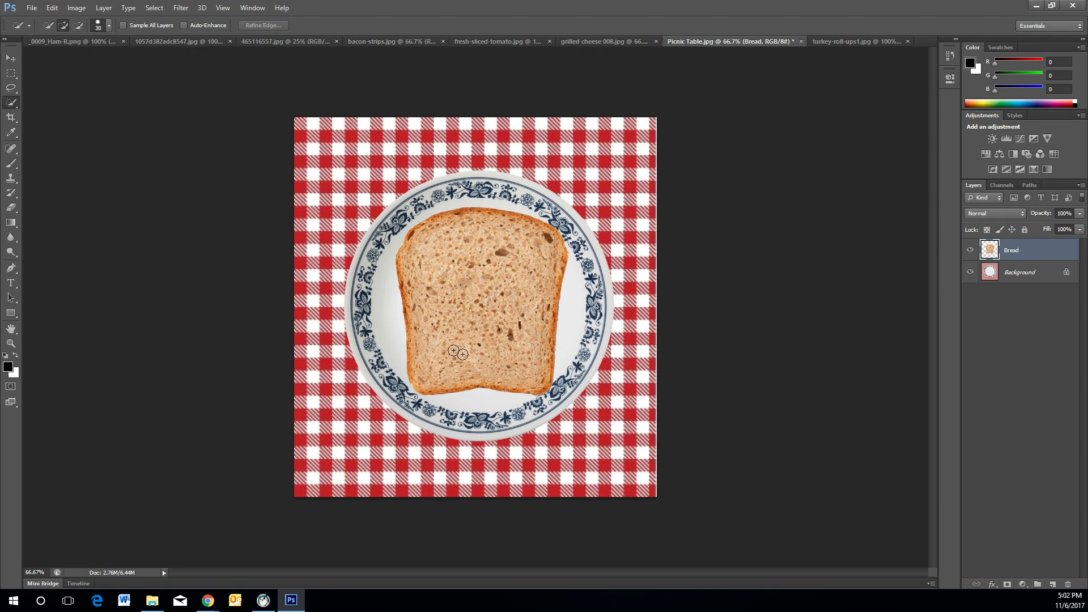
left_click_drag(464, 320, 466, 317)
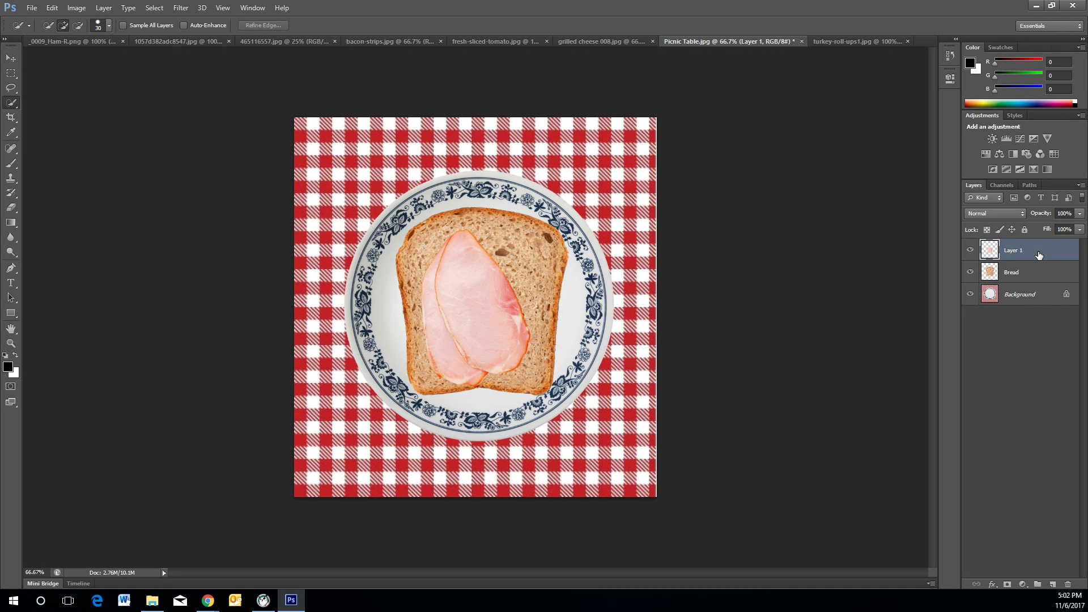
key("ctrl+t")
left_click_drag(530, 229, 560, 221)
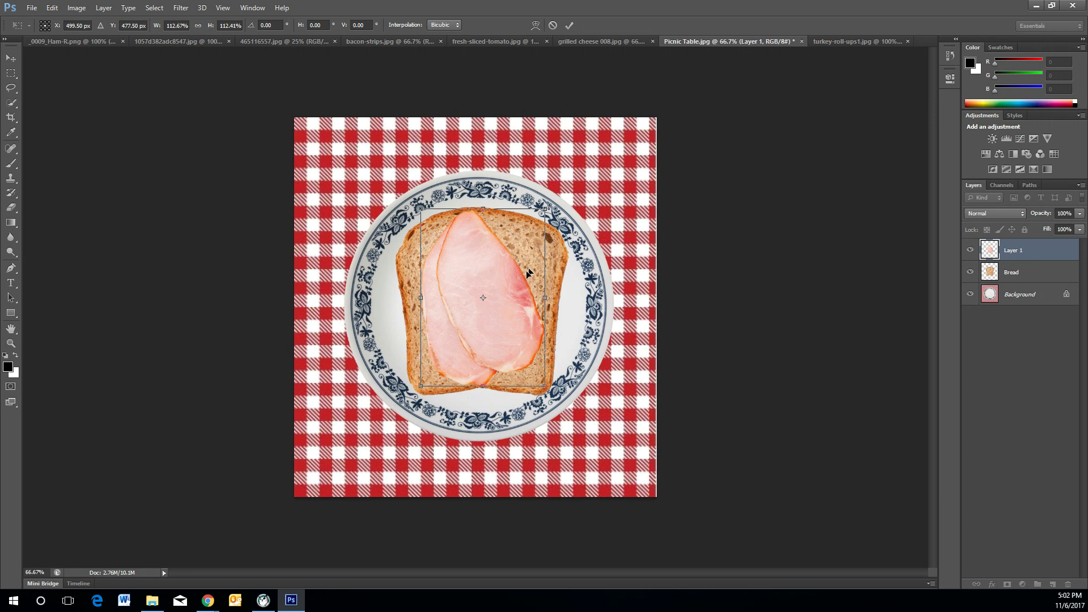
key("Return")
key("w")
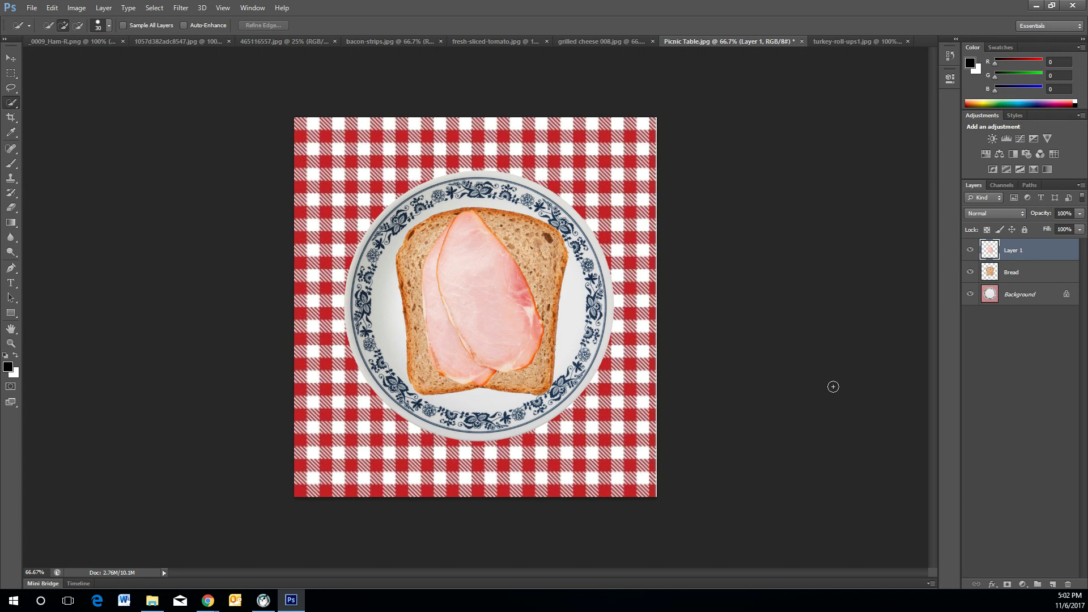
- Rename the ham's layer as Ham and close the _0009_Ham-R.png document
double_click(1009, 251)
type("Ham")
key("Return")
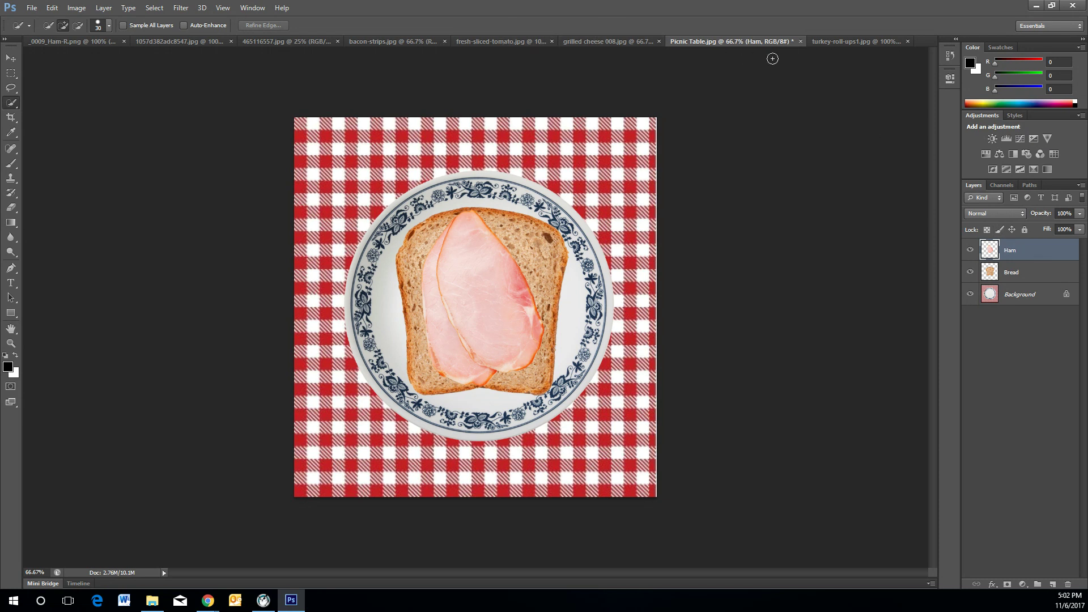
left_click(108, 41)
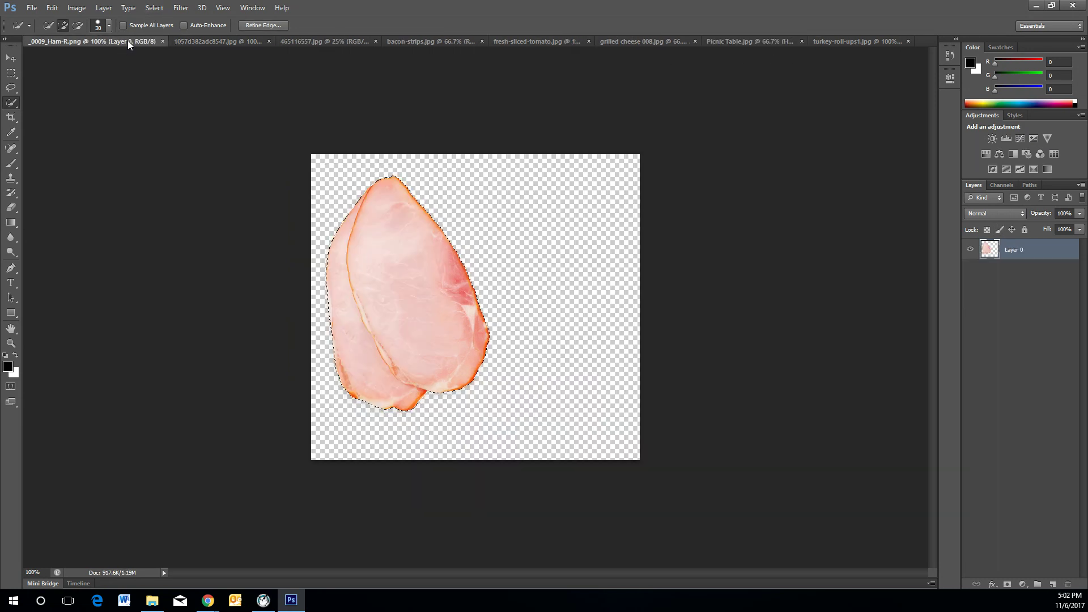
left_click(162, 41)
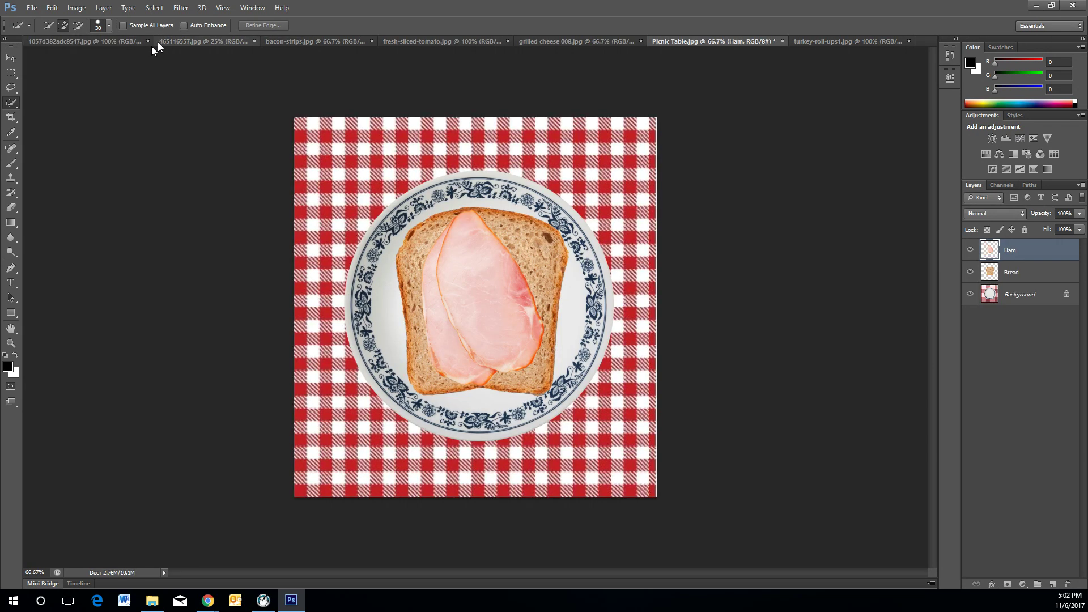
- Select the turkey slice in turkey-roll-ups1.jpg with the Quick Selection tool and subtract the excess along its upper-left edge
left_click(845, 44)
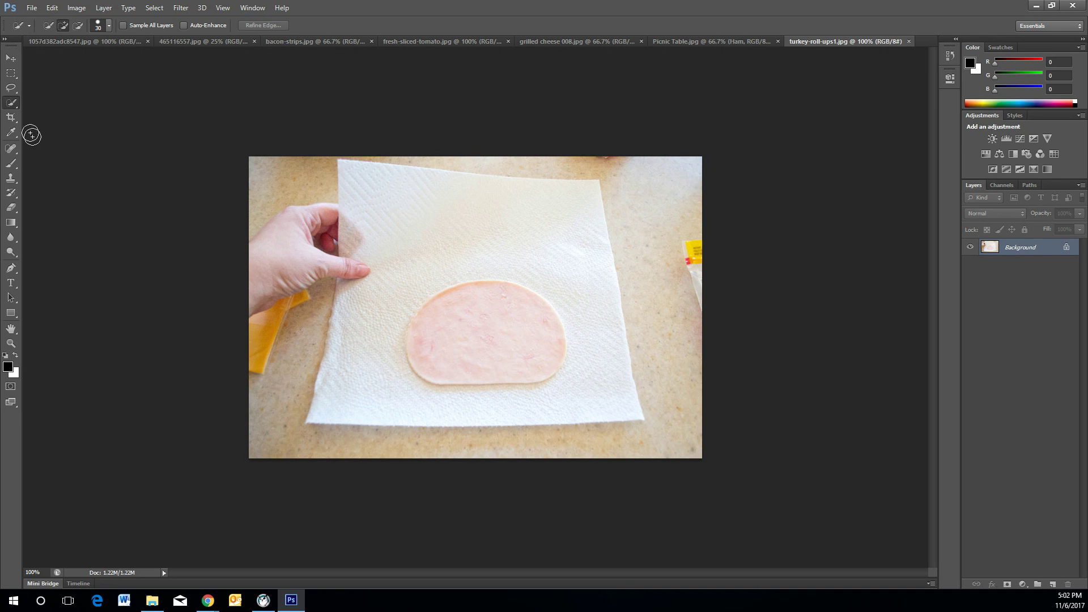
mouse_move(452, 333)
left_mouse_down()
mouse_move(493, 322)
mouse_move(524, 349)
left_mouse_up()
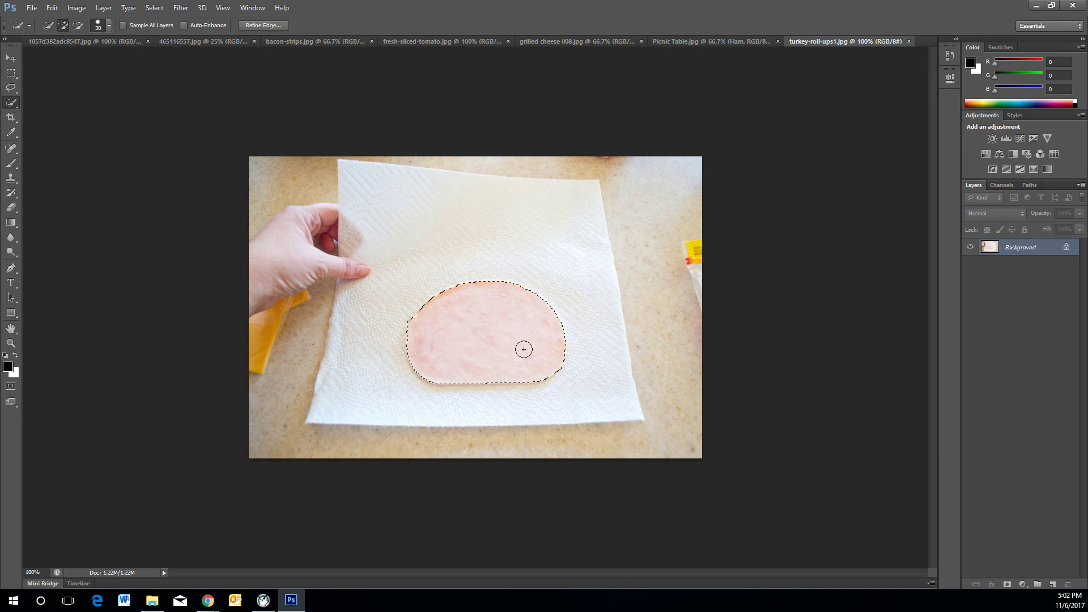
left_click(401, 317, "alt")
key("alt")
key("alt")
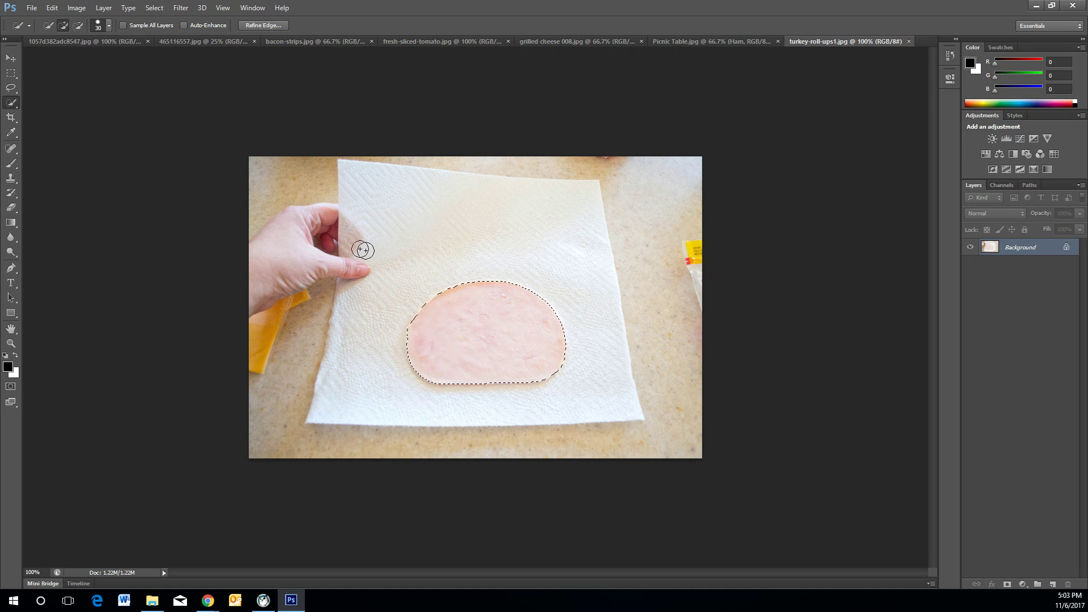
- Refine the turkey selection's edge with a radius of 2.1 px and a smoothing of 10
left_click(263, 25)
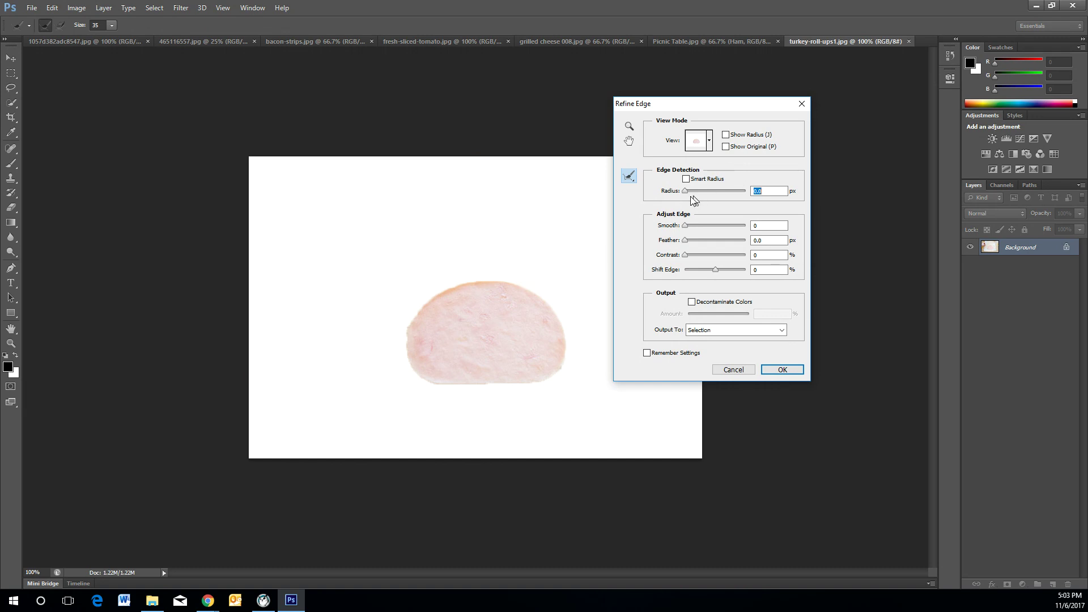
left_click_drag(689, 193, 691, 226)
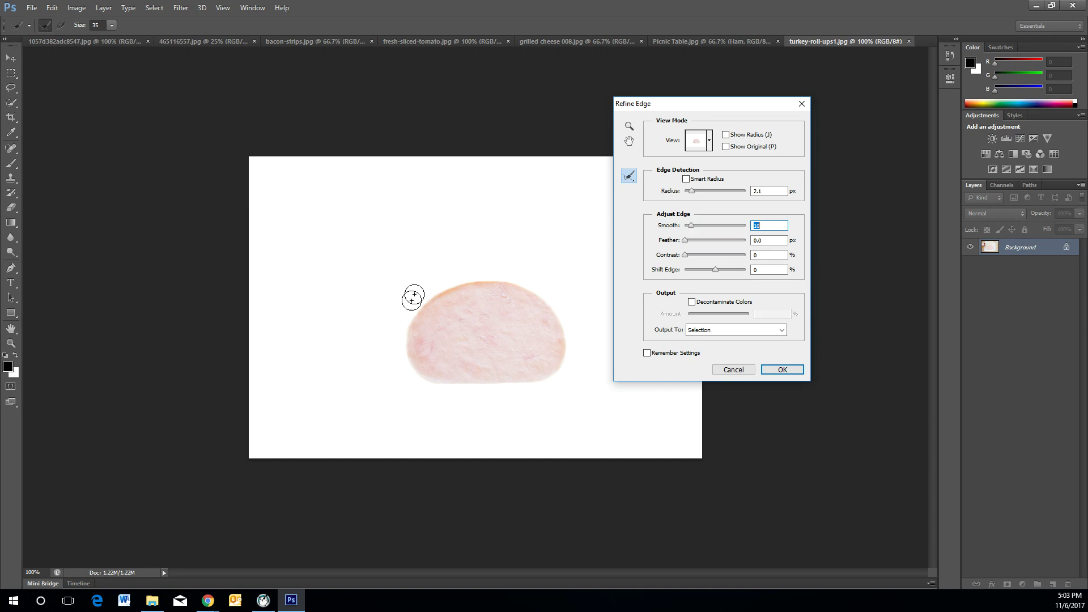
left_click(781, 370)
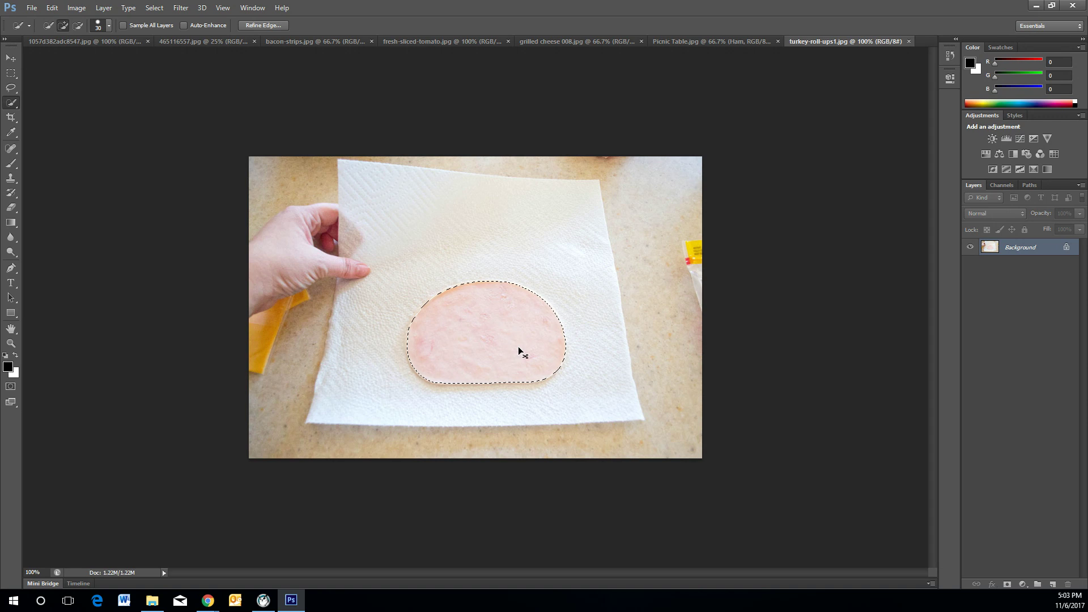
- Copy the selected turkey slice into Picnic Table.jpg and enlarge it to about 135%, lying level across the ham
left_click_drag(518, 352, 528, 230)
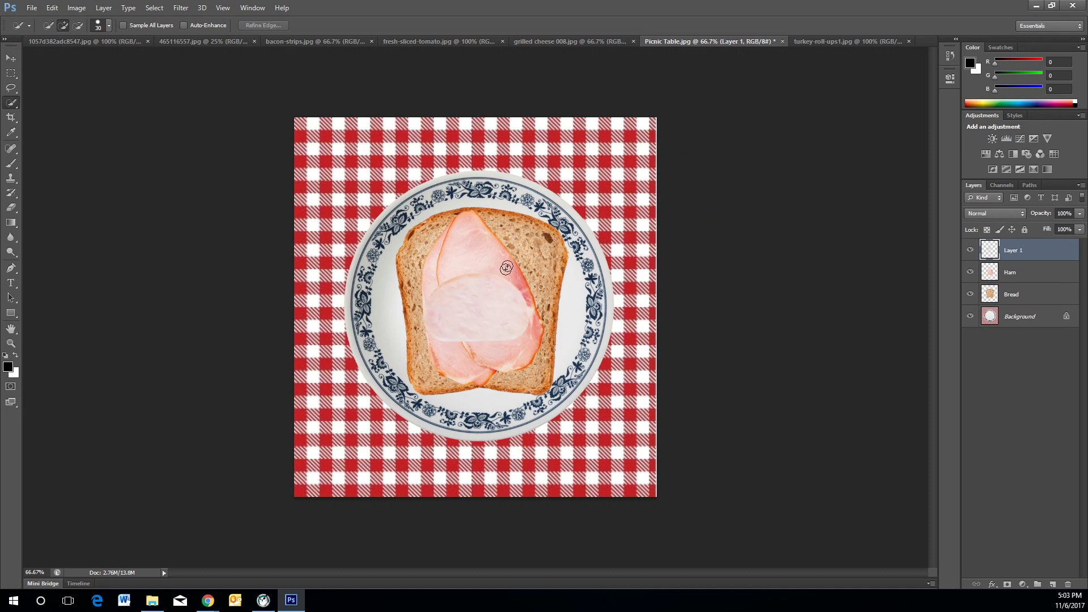
key("ctrl+t")
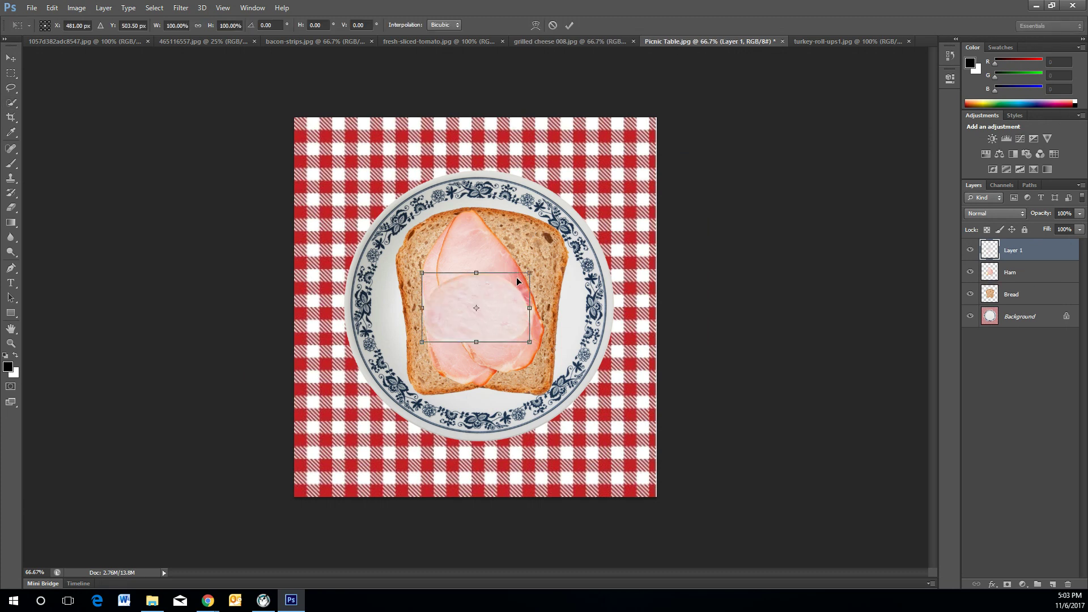
left_click_drag(531, 273, 555, 256)
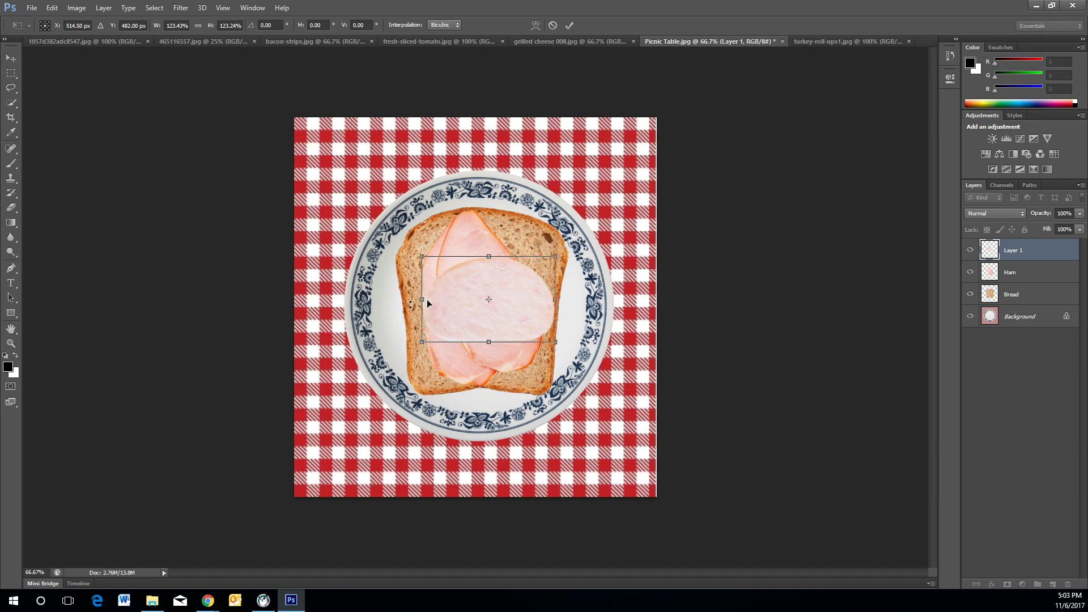
left_click_drag(425, 299, 405, 302)
left_click_drag(407, 341, 410, 344)
left_click_drag(405, 242, 443, 209)
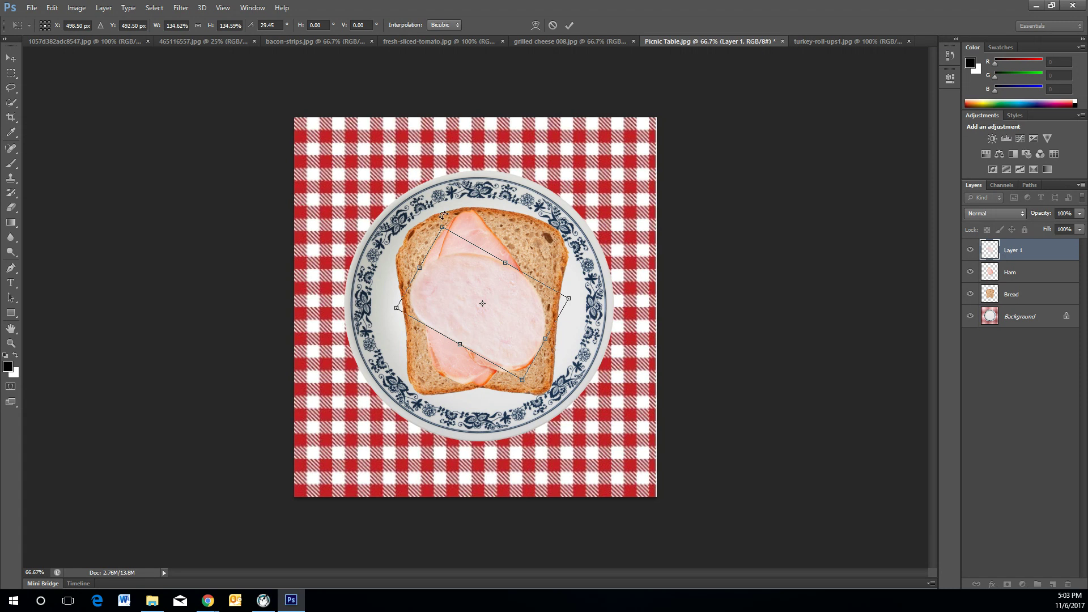
left_click_drag(383, 318, 387, 366)
key("Return")
key("w")
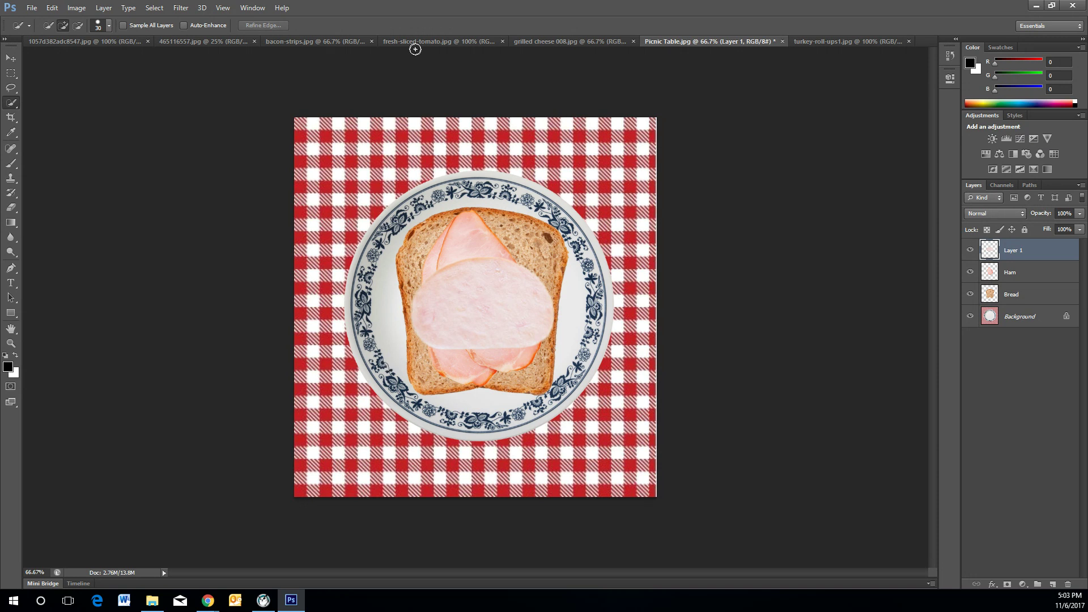
- Select the three bacon strips in bacon-strips.jpg by picking the white background with the Magic Wand and inverting the selection
left_click(300, 42)
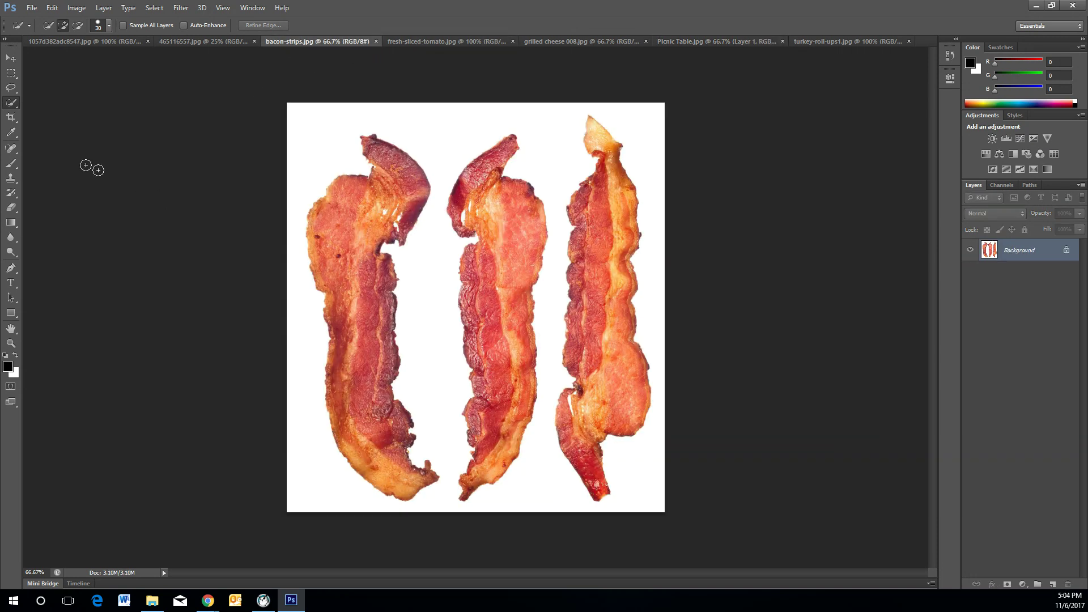
right_click(11, 103)
left_click(38, 113)
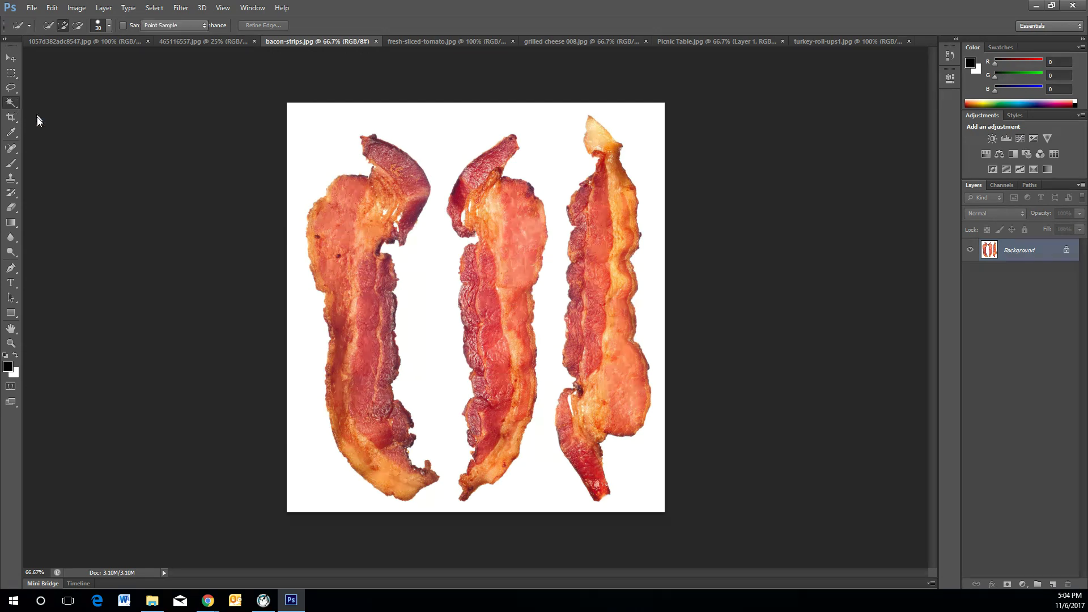
left_click(326, 123)
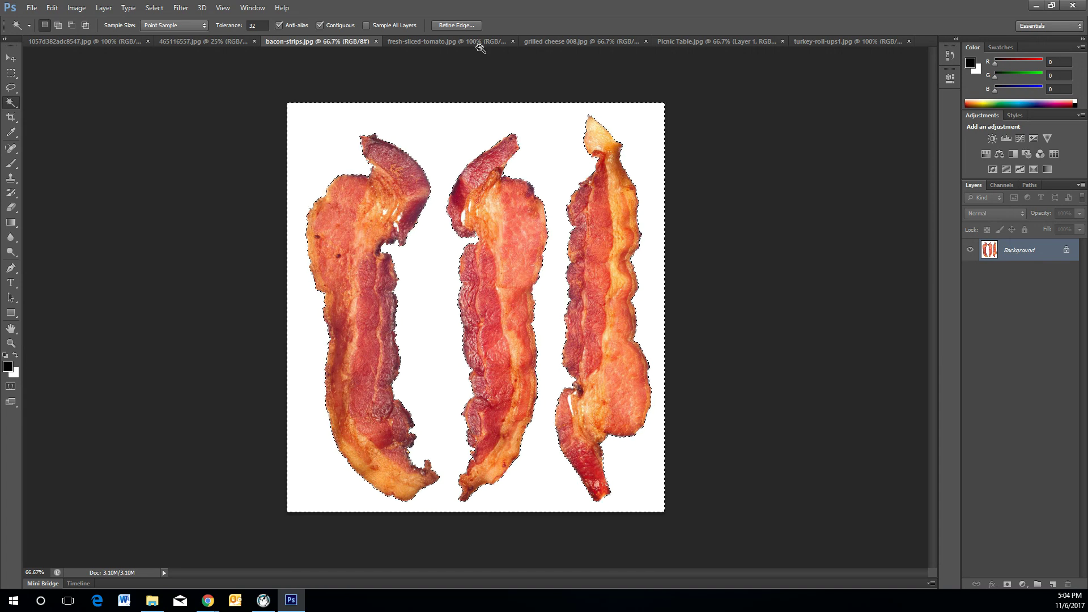
left_click(154, 8)
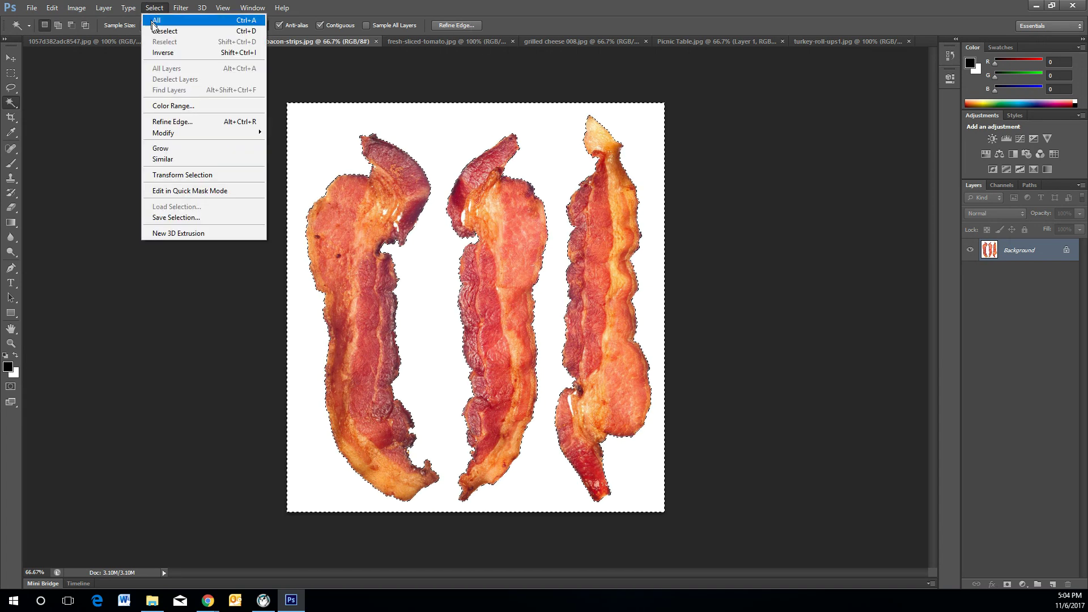
left_click(162, 53)
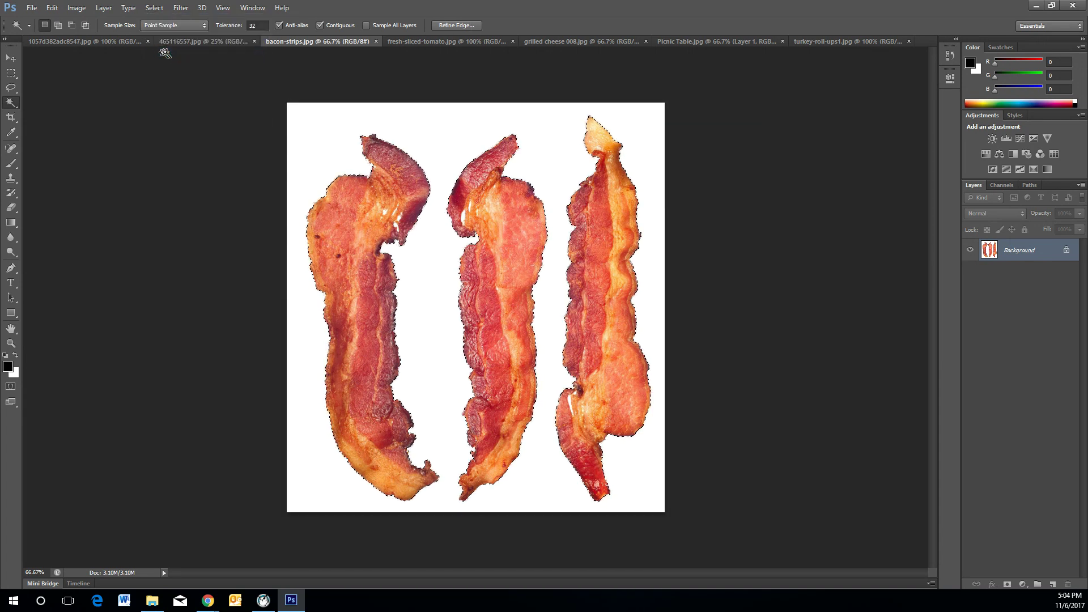
- Smooth the bacon selection's edge slightly with Refine Edge
left_click(469, 26)
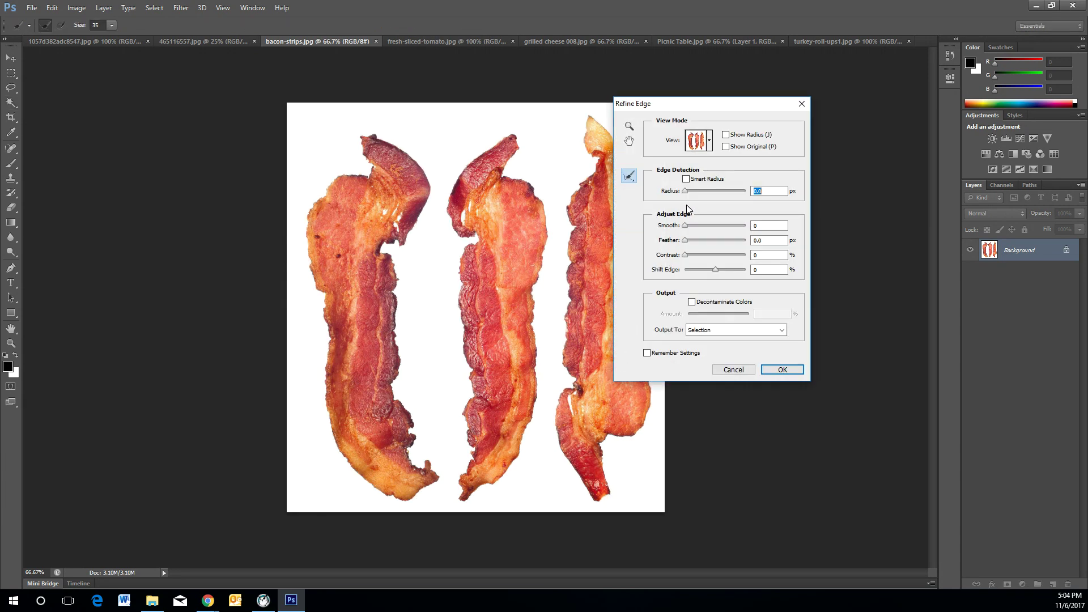
left_click(688, 226)
left_click_drag(688, 226, 690, 226)
left_click(773, 370)
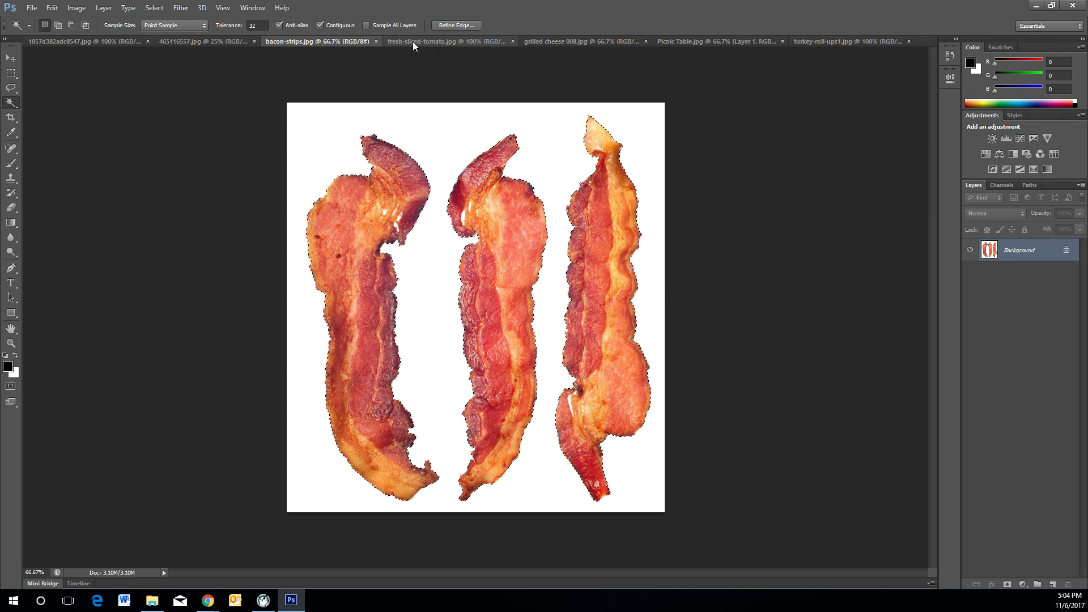
- Copy the selected bacon strips into Picnic Table.jpg and scale them down to fit on the bread over the turkey
left_click_drag(724, 42, 463, 306)
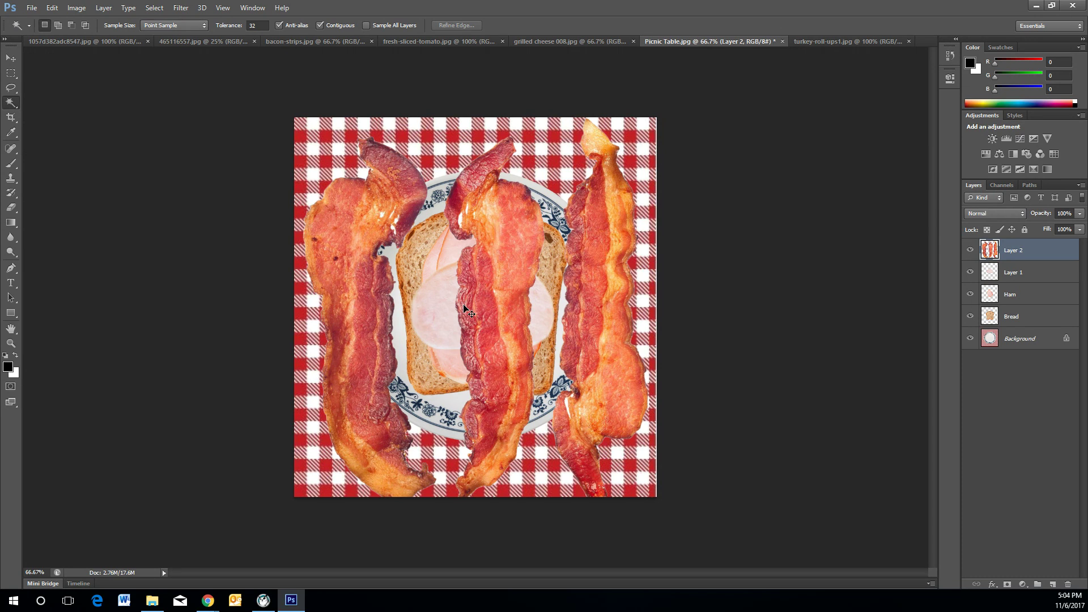
key("ctrl+t")
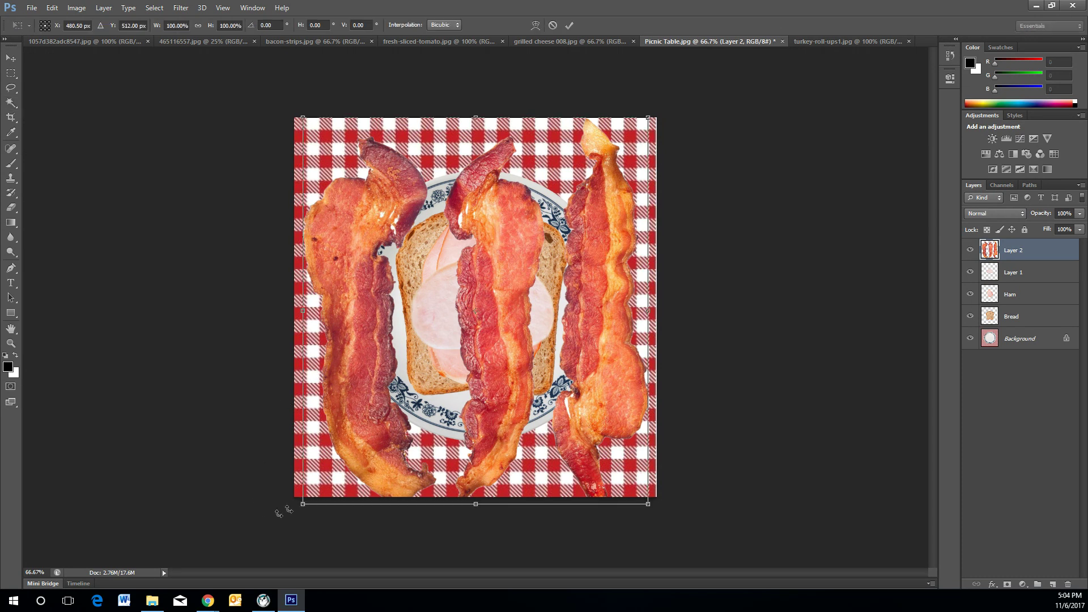
left_click_drag(301, 503, 473, 272)
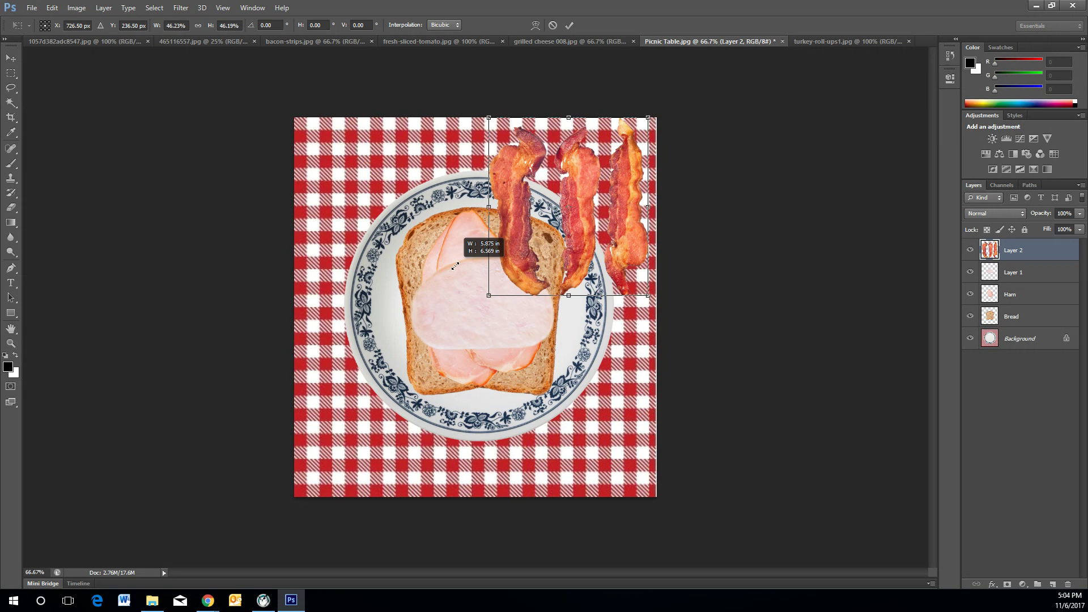
left_click_drag(511, 233, 427, 311)
left_click_drag(402, 388, 422, 363)
left_click_drag(444, 313, 434, 328)
key("Return")
key("w")
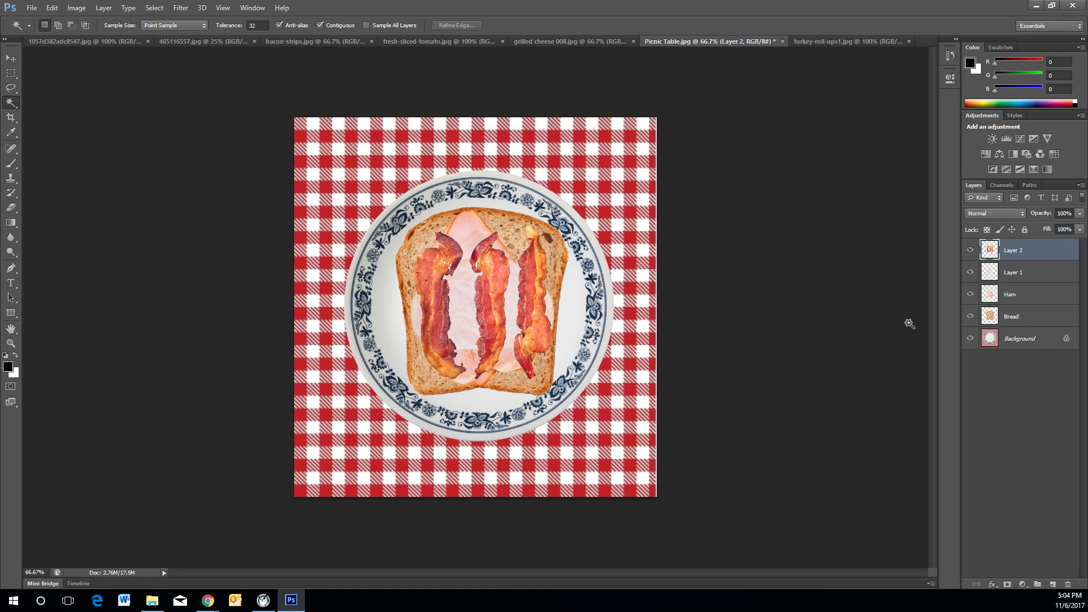
- Rename the turkey slice's layer as Turkey and the bacon strips' layer as Bacon
double_click(1007, 272)
key("BackSpace")
type("Turkey")
key("Return")
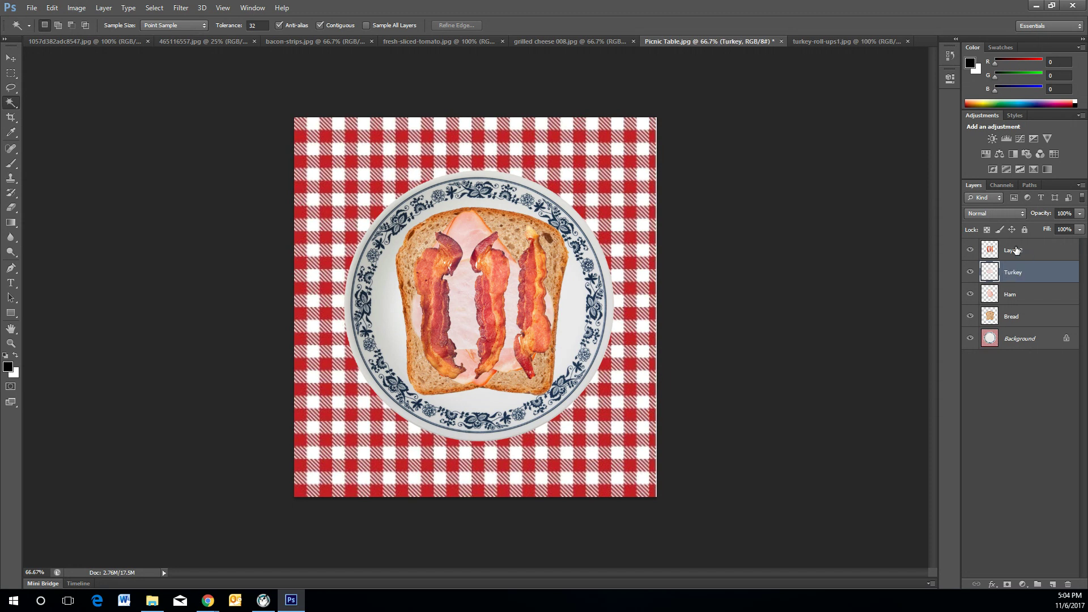
double_click(1016, 249)
type("Ba")
key("Return")
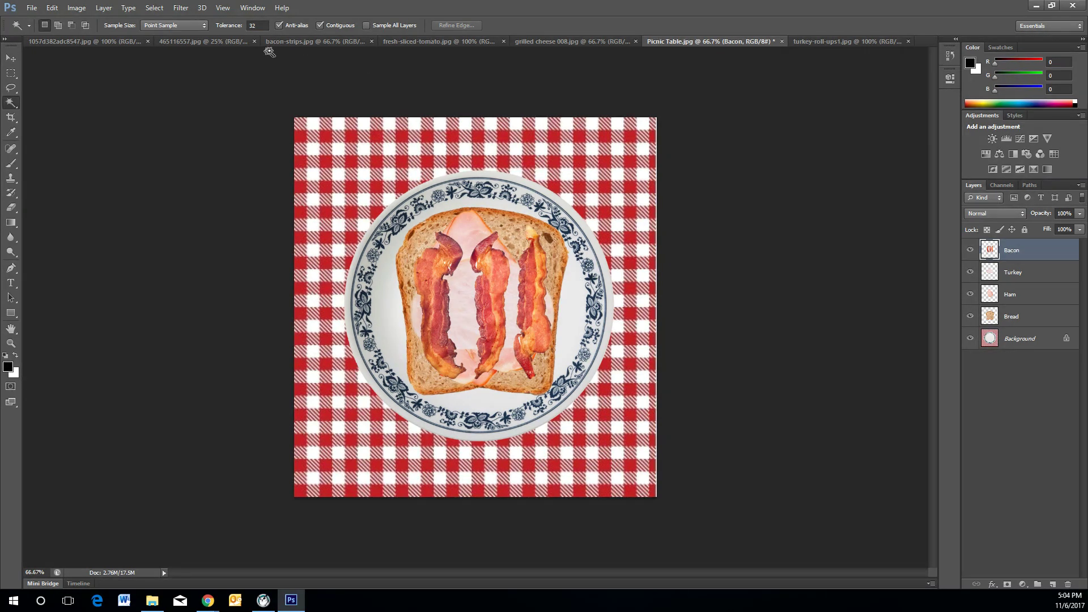
- Close bacon-strips.jpg and turkey-roll-ups1.jpg, and bring up grilled cheese 008.jpg
left_click(371, 41)
left_click(819, 41)
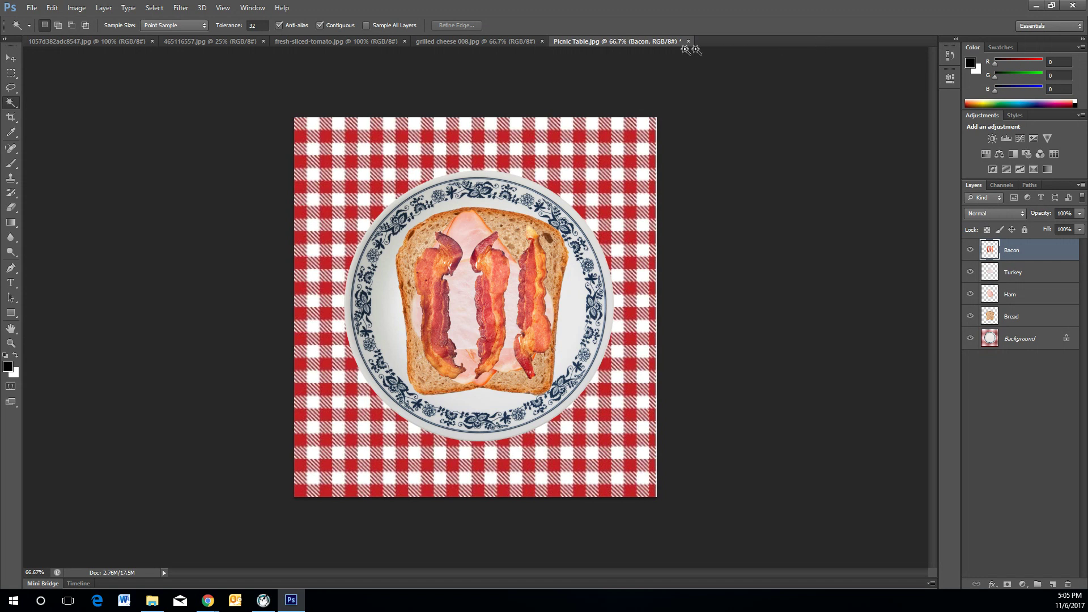
left_click(521, 41)
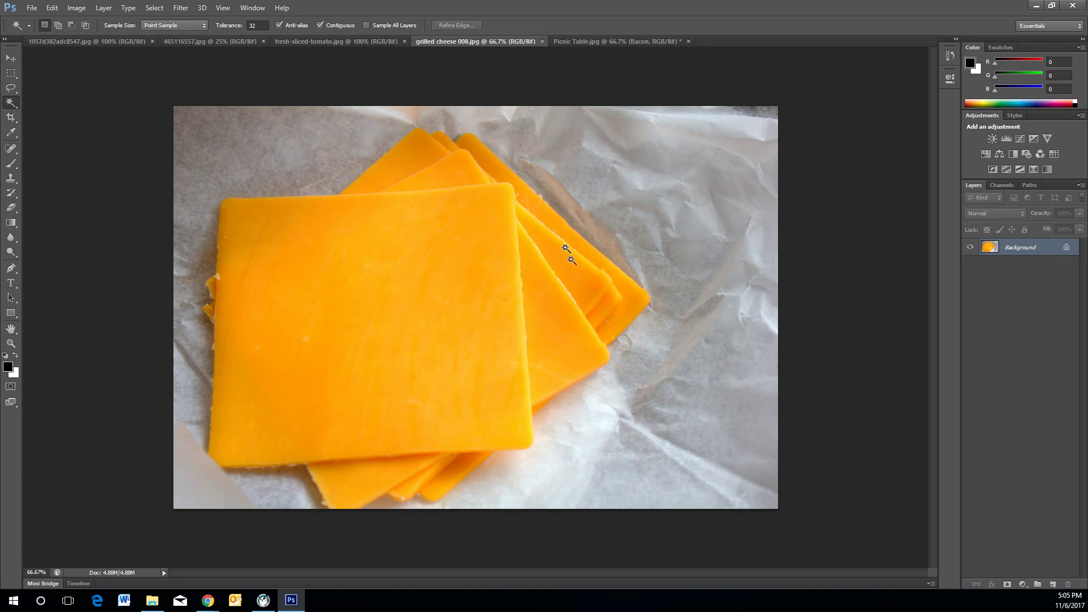
- Select only the top cheese slice with the Quick Selection tool, subtracting the slices underneath from the selection
right_click(14, 102)
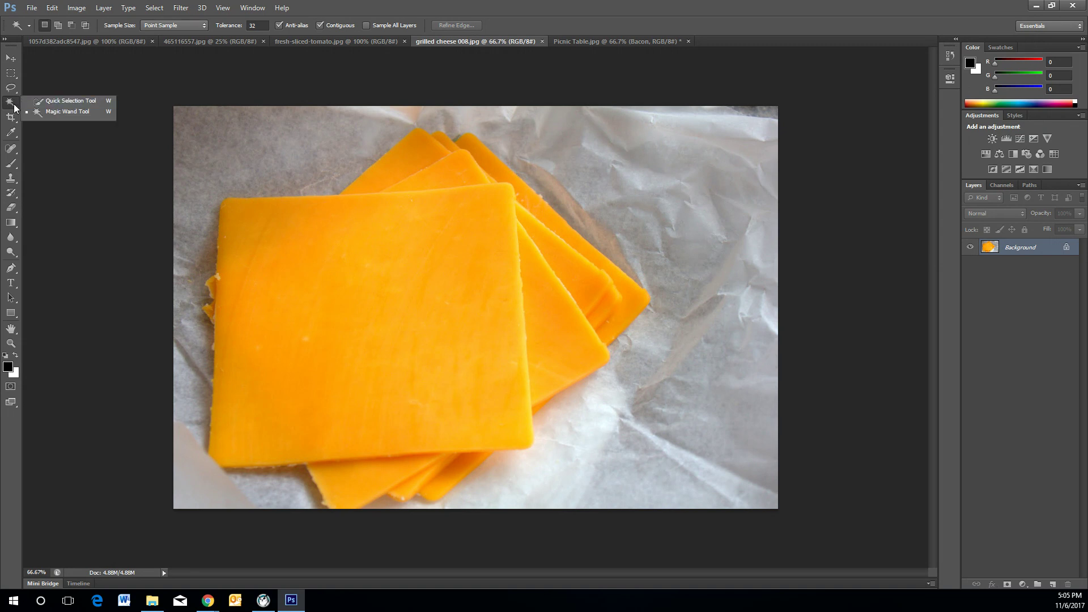
left_click(51, 106)
mouse_move(290, 235)
left_mouse_down()
mouse_move(292, 314)
mouse_move(382, 374)
mouse_move(448, 490)
mouse_move(453, 142)
mouse_move(413, 178)
left_mouse_up()
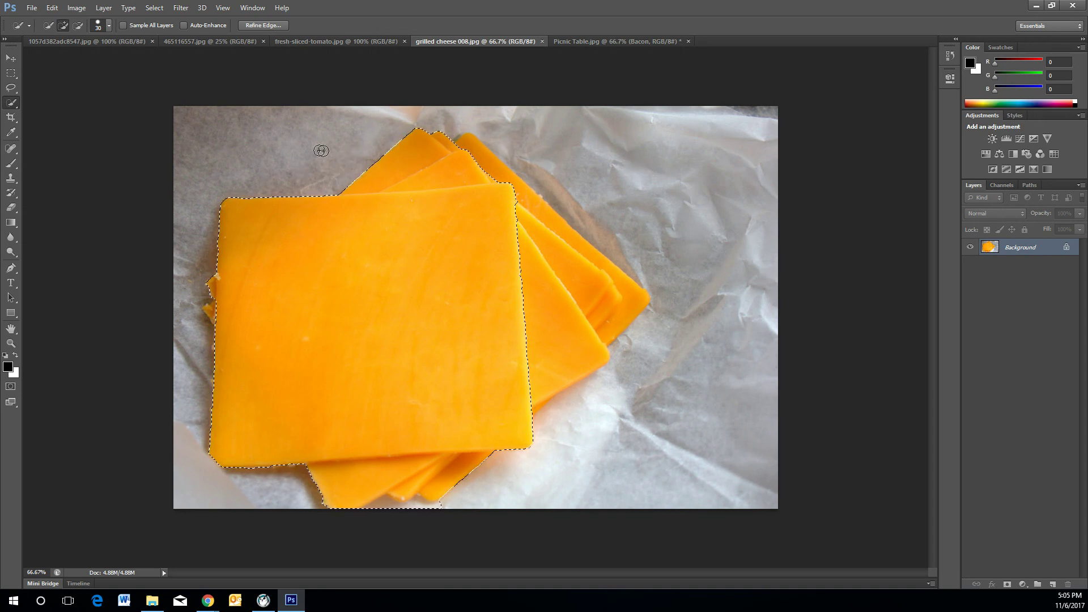
key("alt")
key("alt")
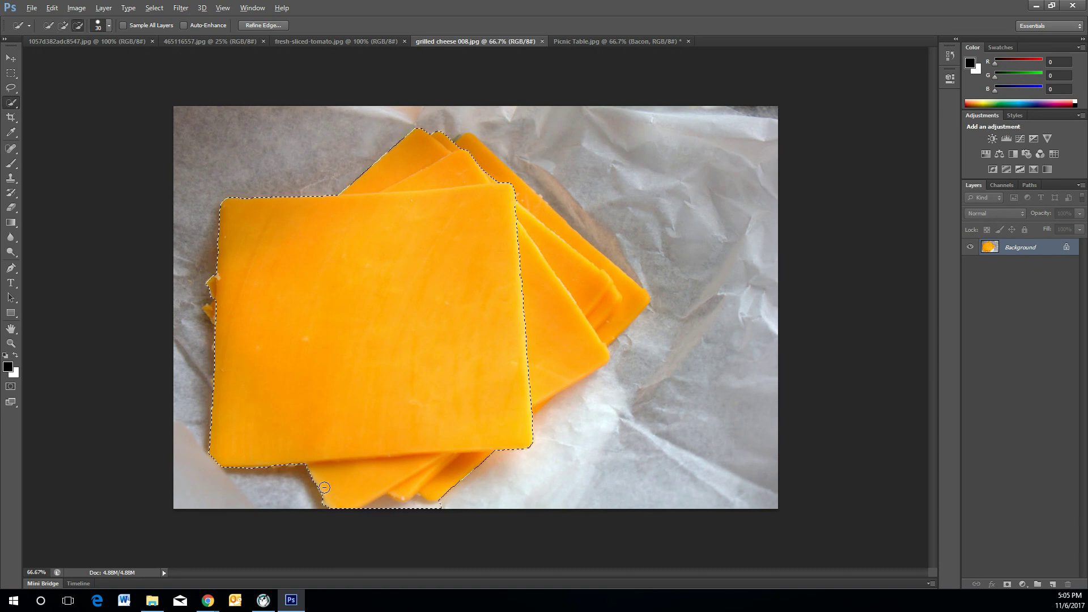
left_click_drag(308, 503, 419, 496)
key("alt")
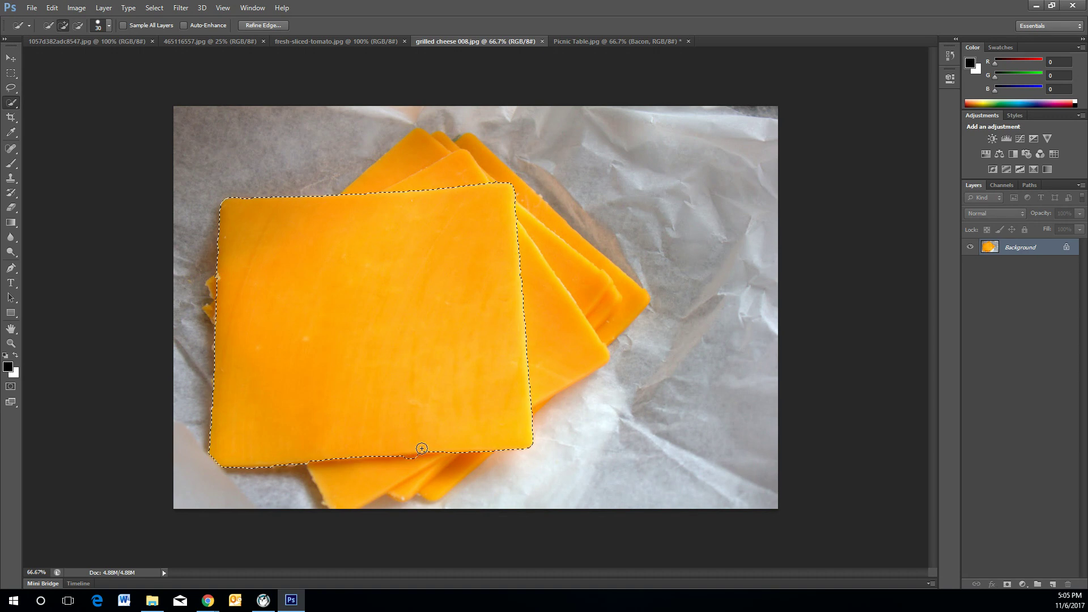
key("alt")
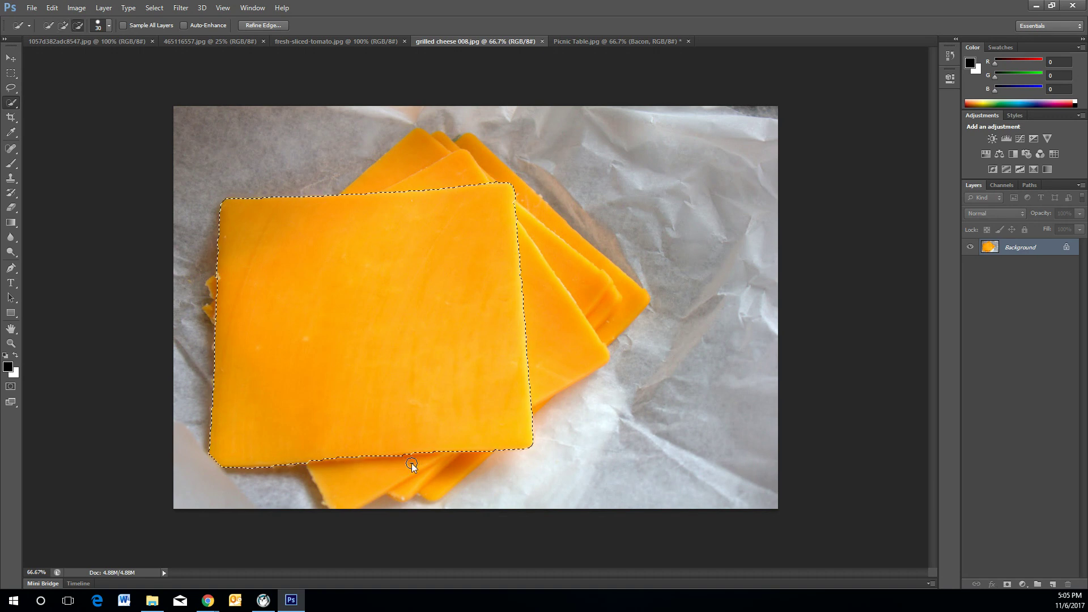
key("alt")
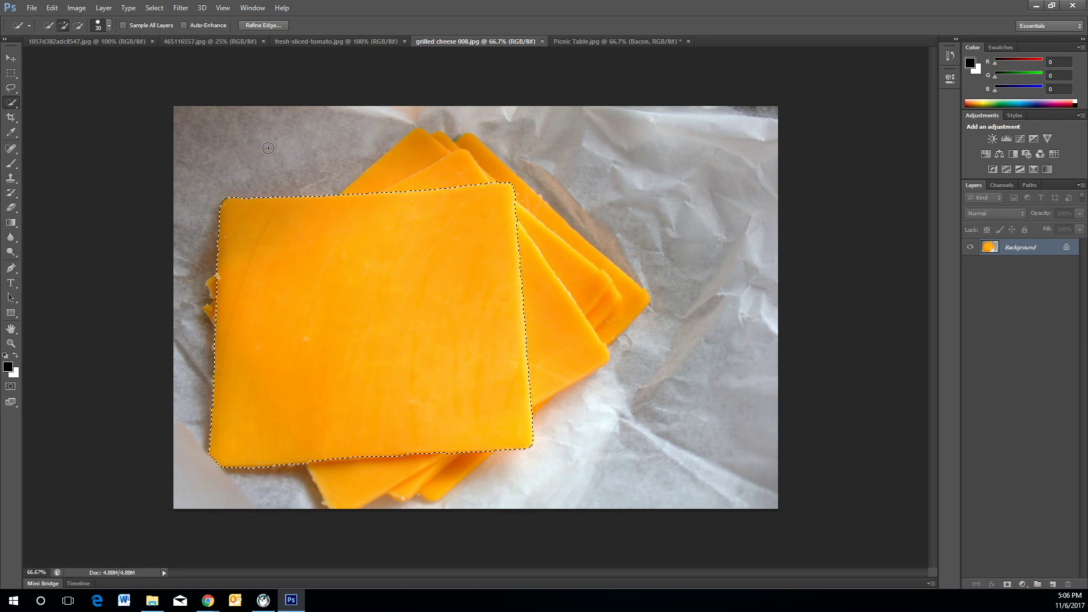
- Refine the cheese selection's edge with a radius of 1.4 px and a smooth value of about 20
left_click(260, 26)
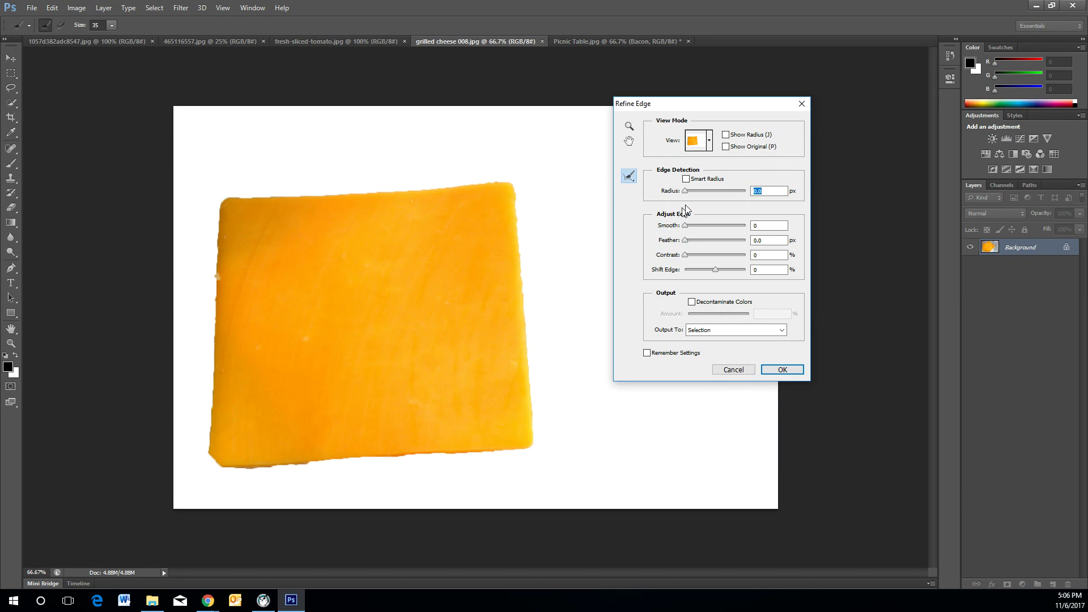
left_click_drag(685, 191, 700, 227)
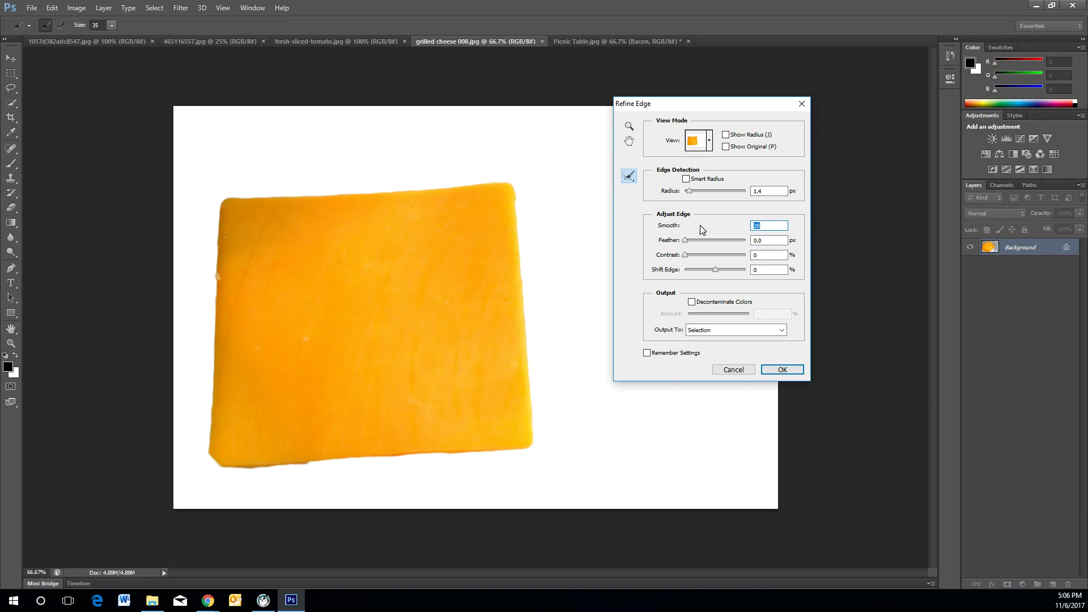
left_click(774, 368)
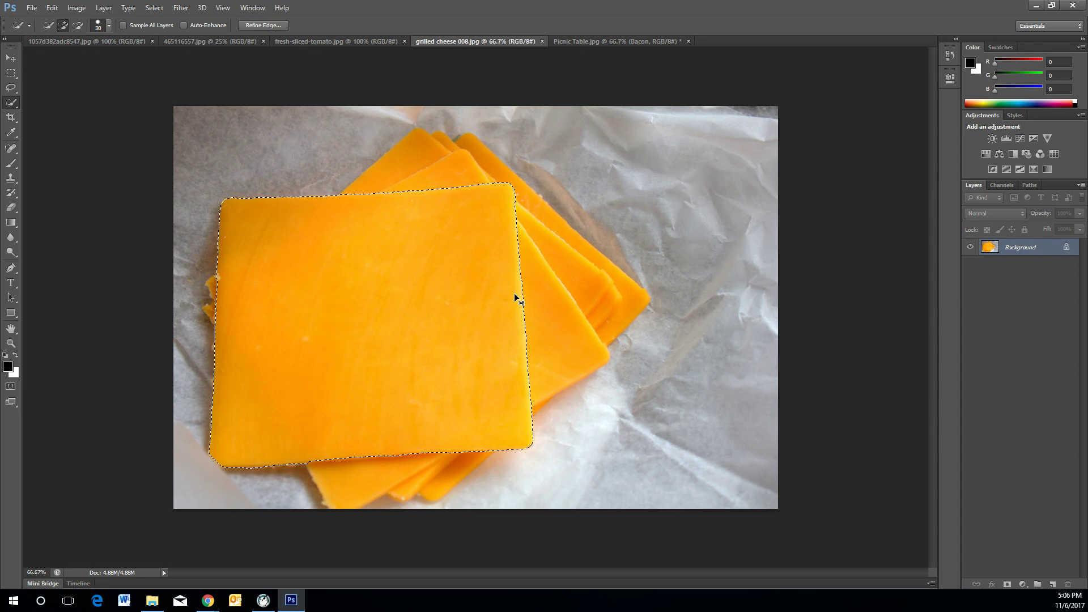
- Copy the cheese slice into Picnic Table.jpg, scale it to about 47% and position it over the bacon
left_click(602, 40)
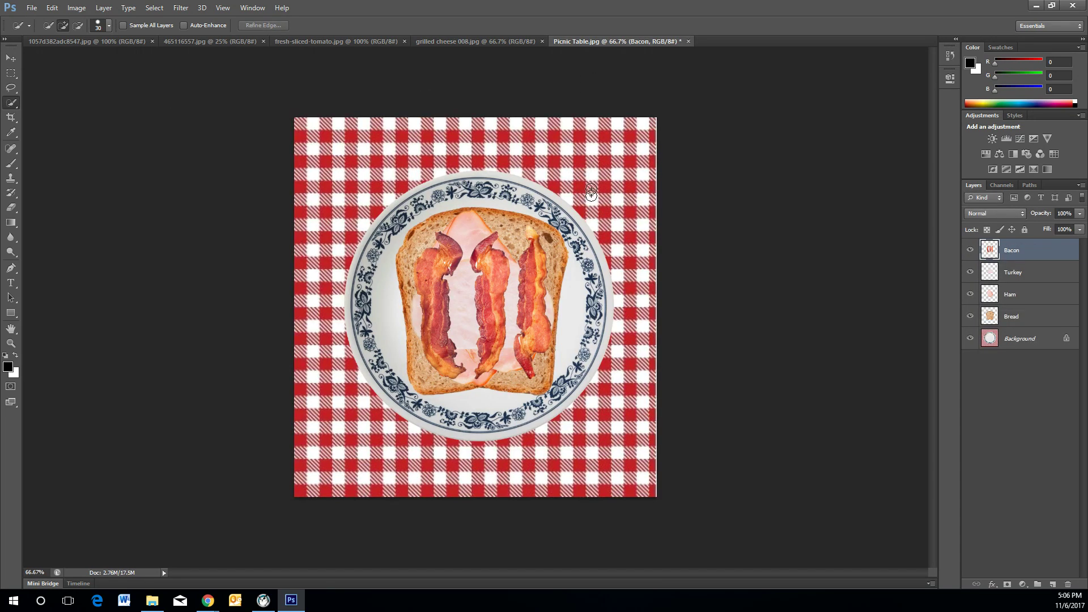
key("ctrl+v")
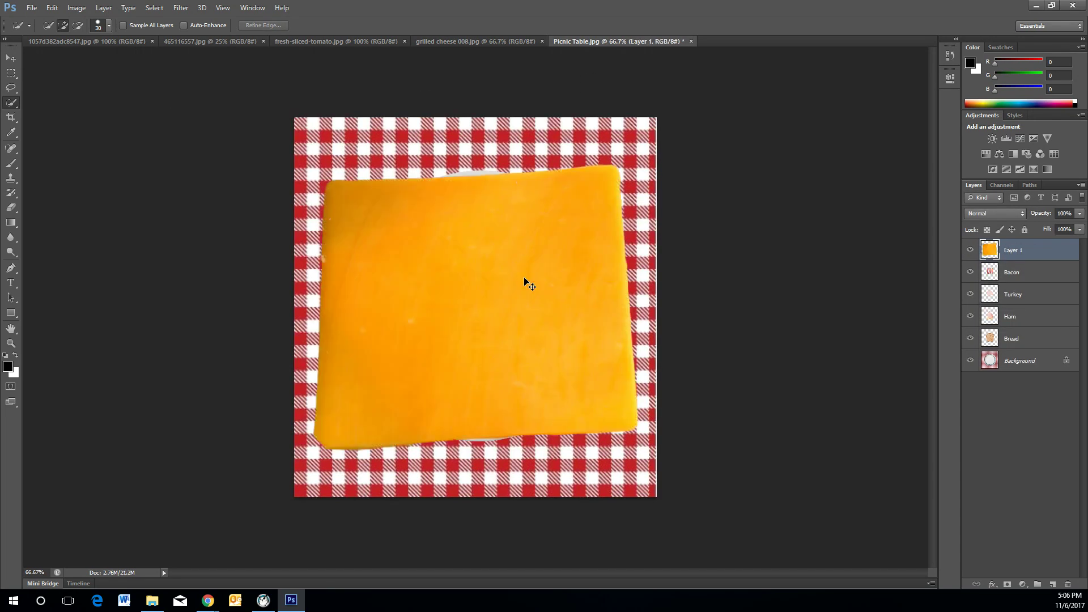
key("ctrl+t")
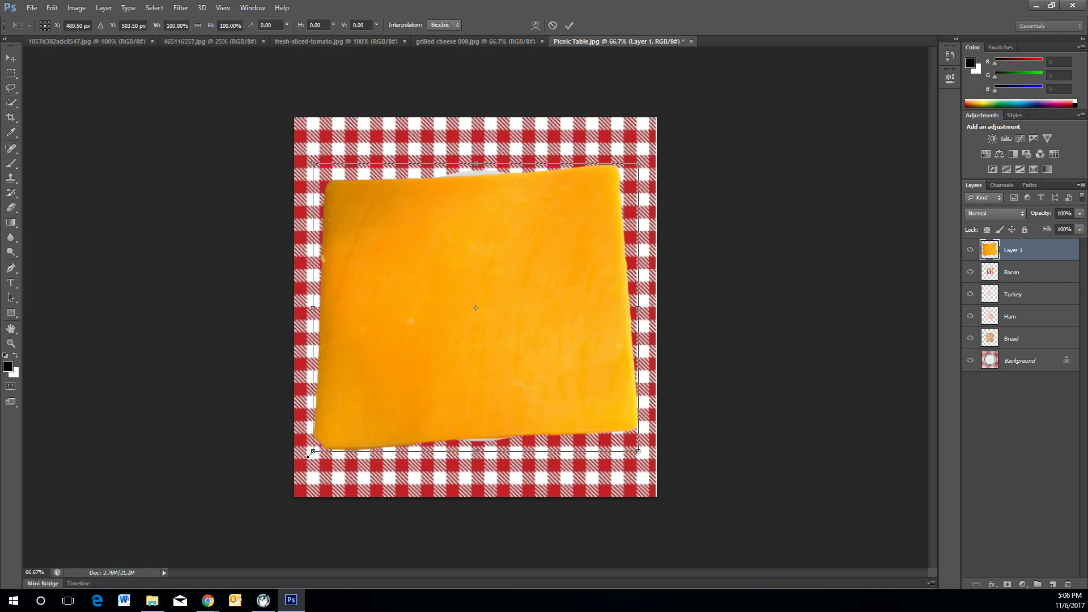
left_click_drag(311, 451, 510, 278)
left_click_drag(573, 230, 489, 304)
mouse_move(421, 355)
left_mouse_down()
mouse_move(397, 376)
mouse_move(456, 342)
left_mouse_up()
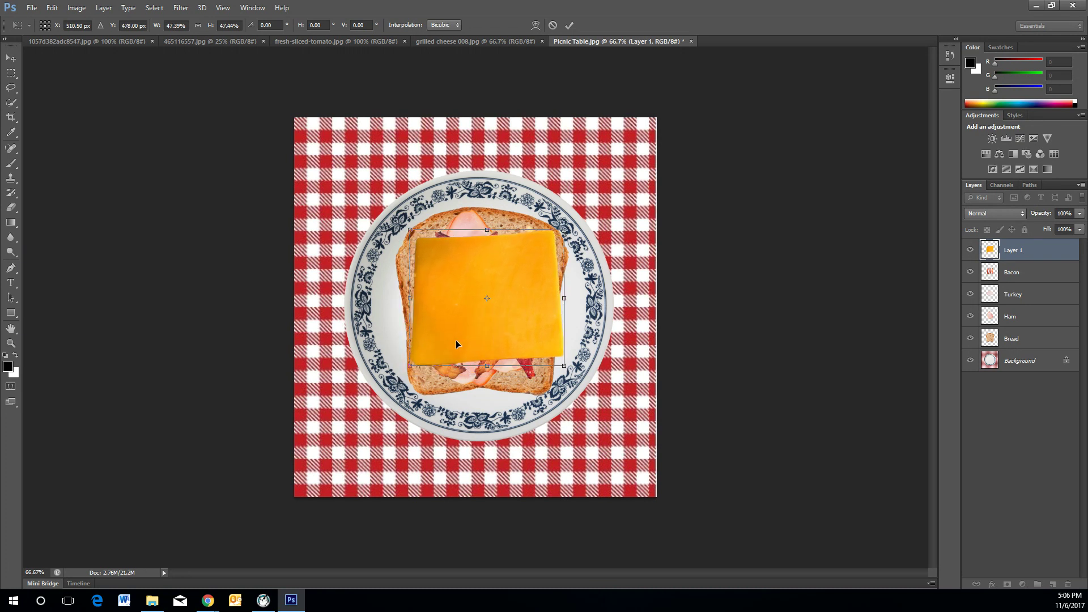
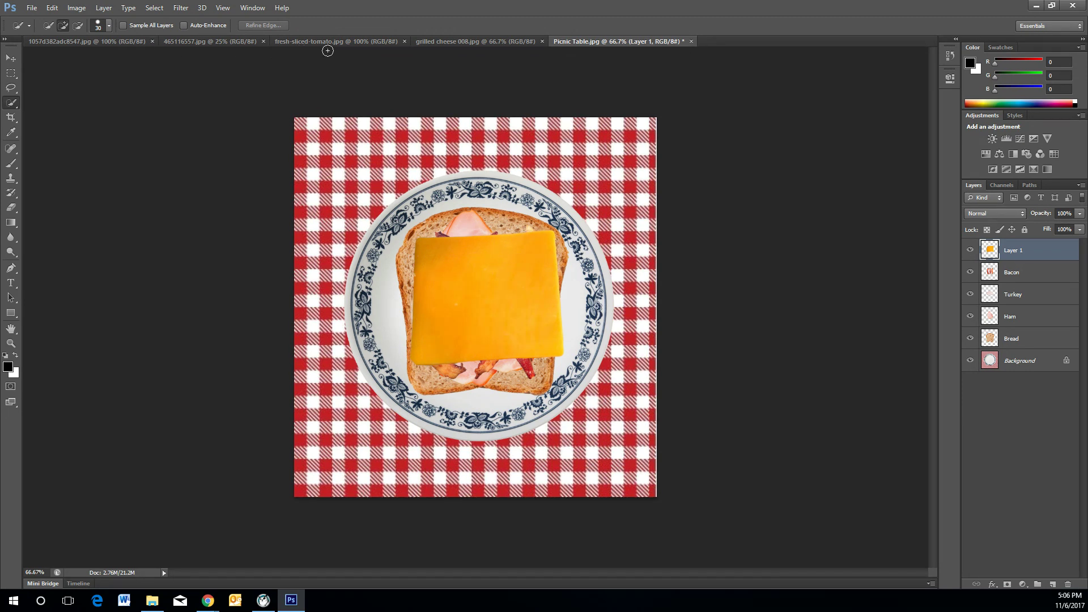
- Select the tomato slice in fresh-sliced-tomato.jpg by picking the white background with the Magic Wand and inverting the selection
left_click(339, 42)
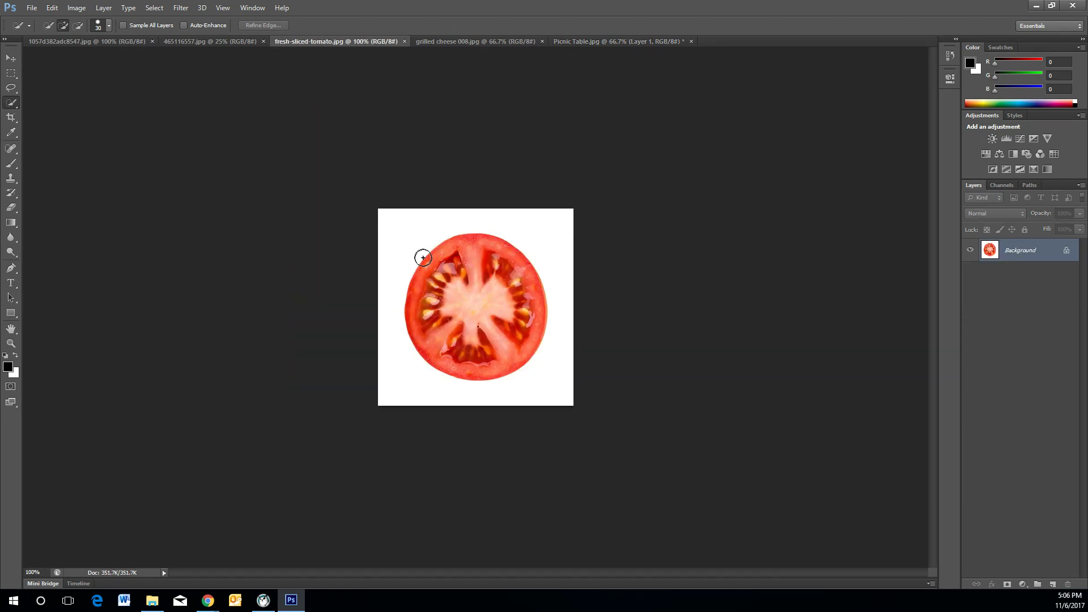
right_click(10, 105)
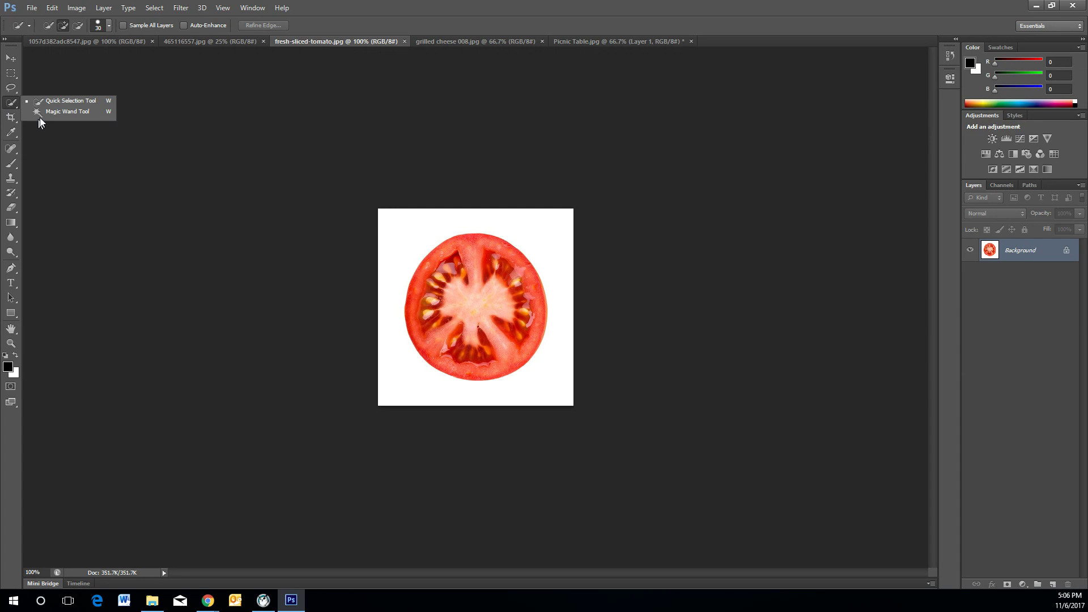
left_click(42, 111)
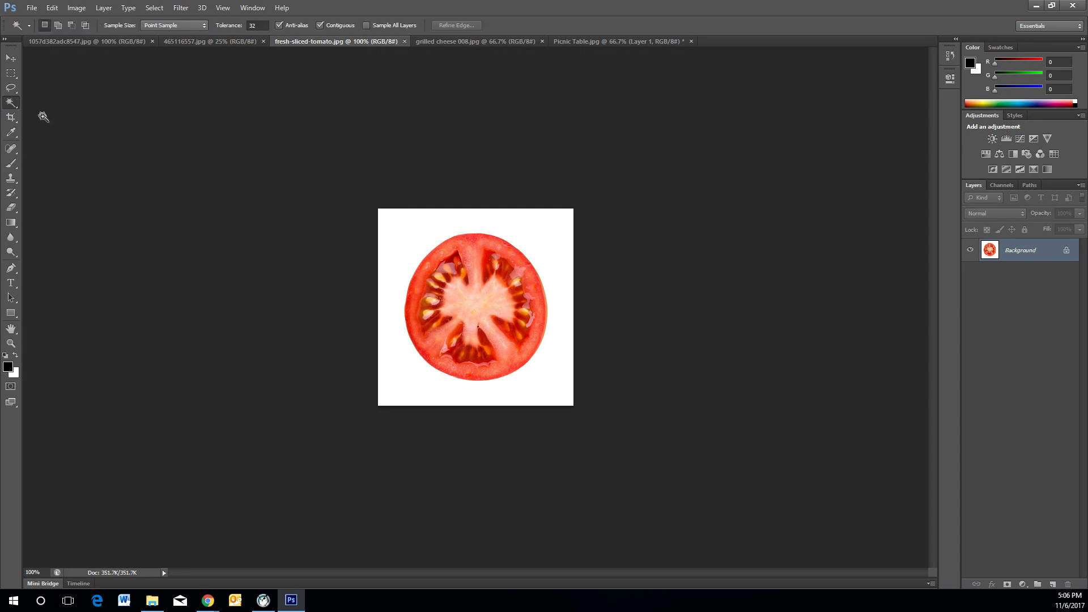
left_click(387, 229)
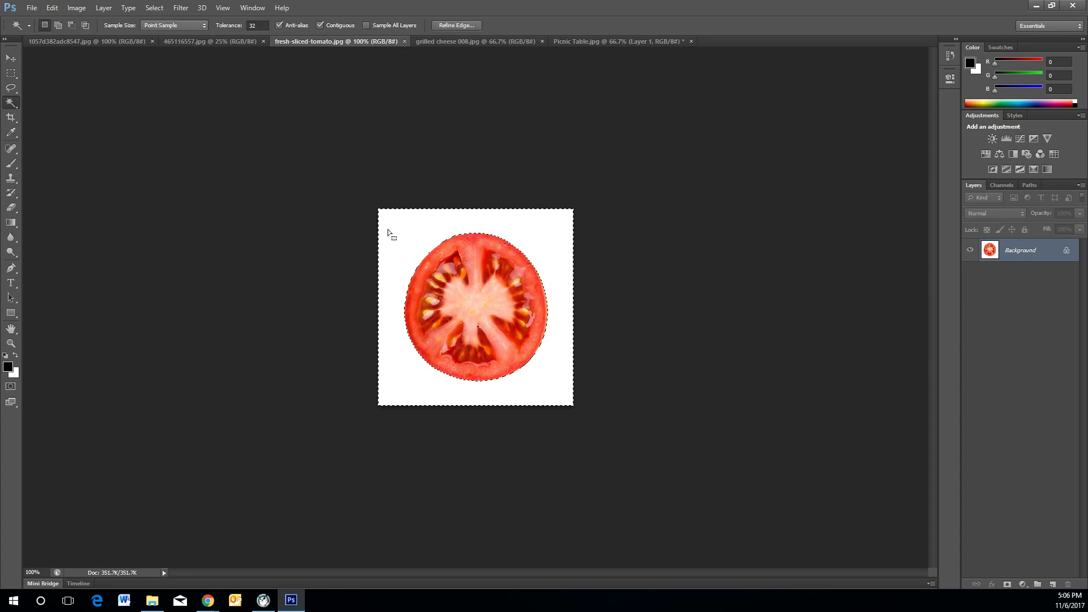
left_click(145, 6)
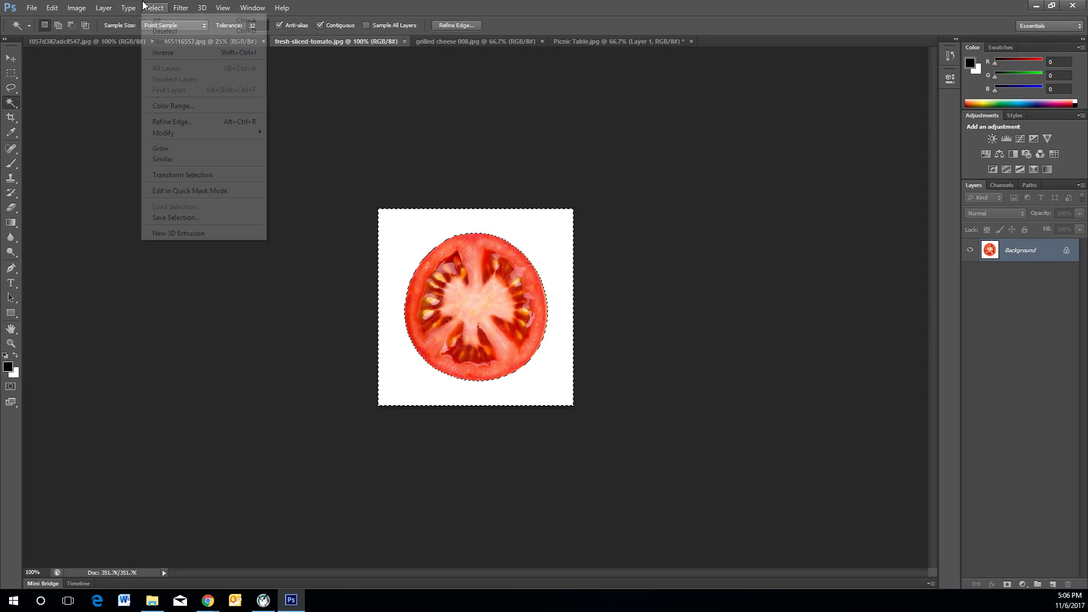
left_click(166, 52)
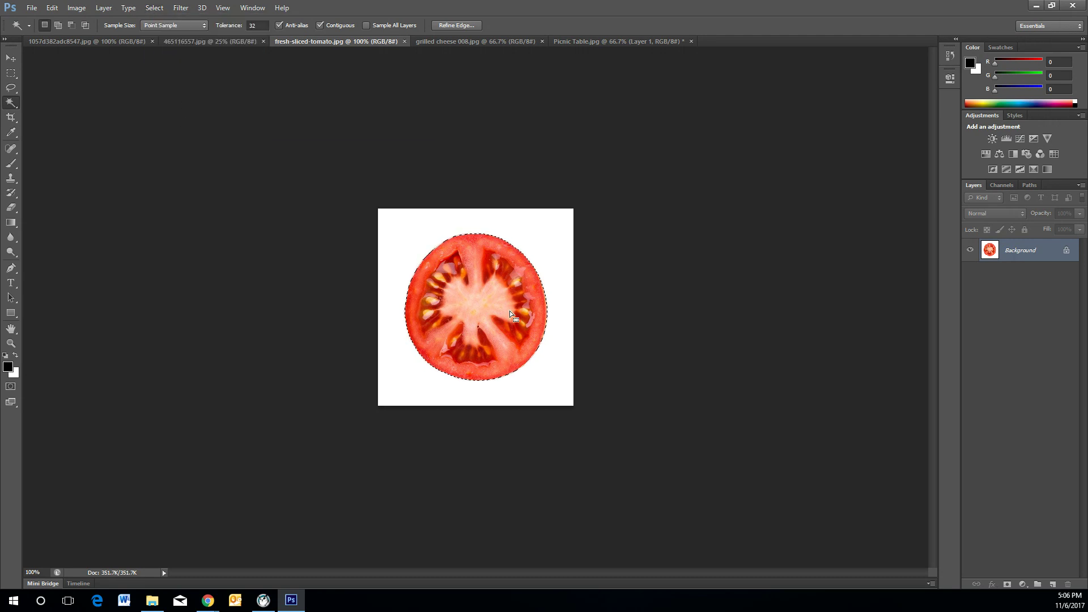
- Copy the tomato slice into Picnic Table.jpg and move it toward the lower-left part of the cheese
left_click(615, 42)
key("ctrl+v")
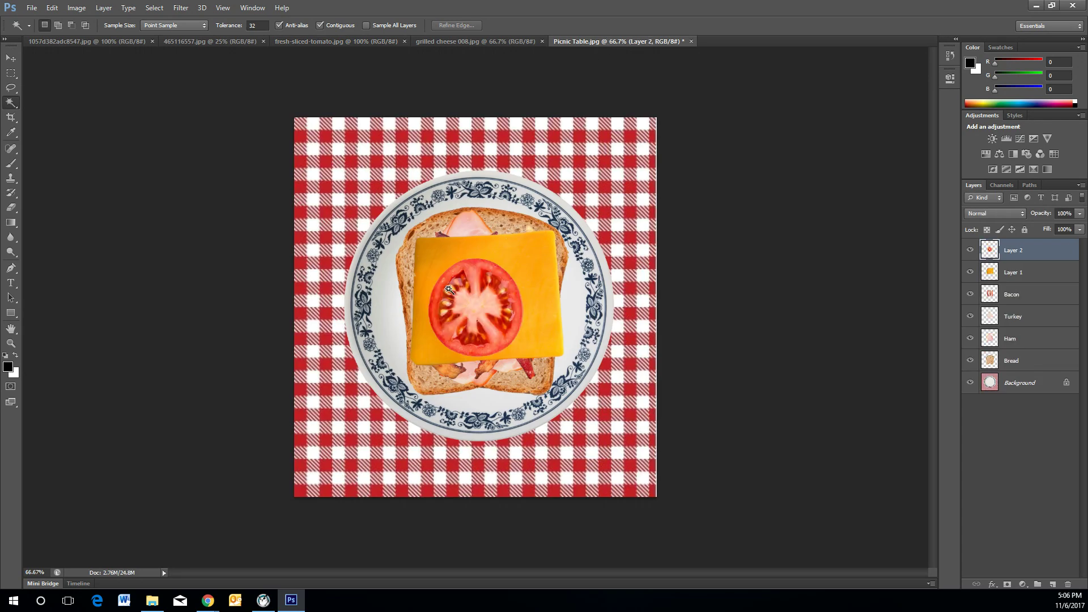
key("v")
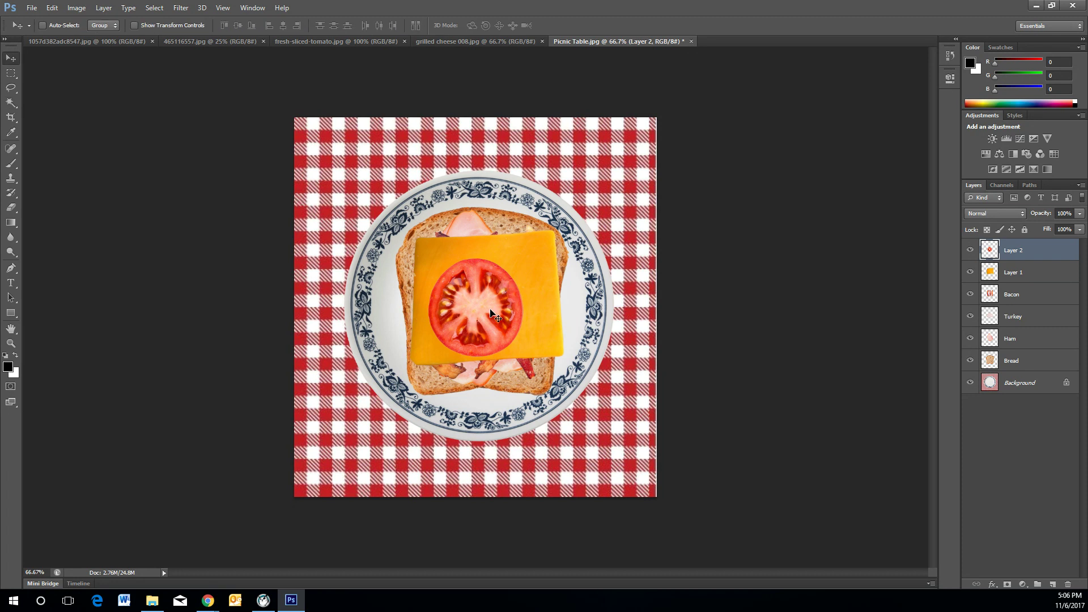
left_click_drag(494, 304, 479, 311)
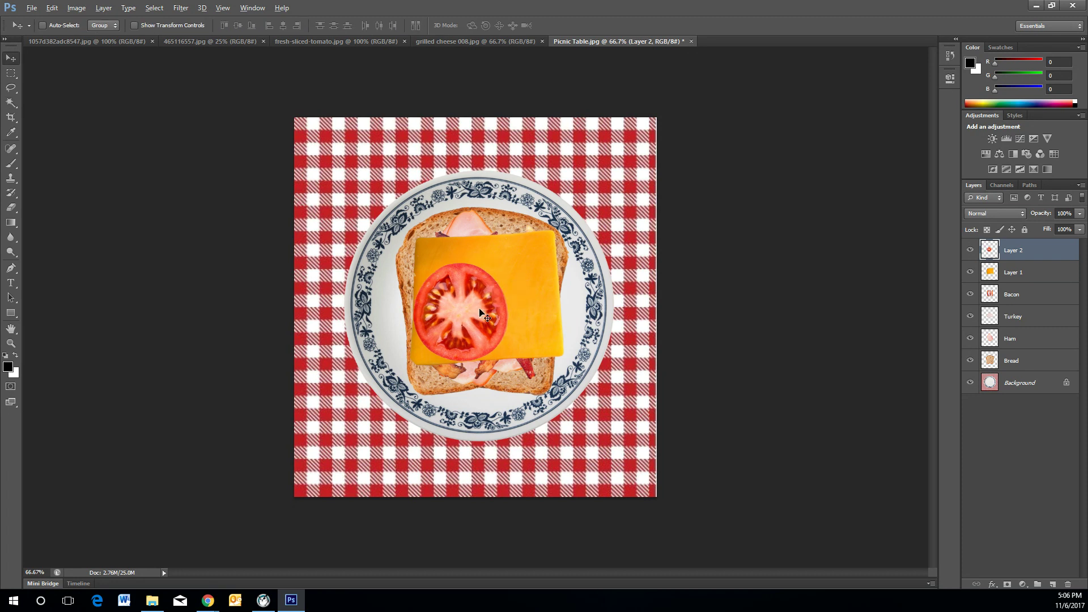
- Nudge the tomato slice slightly left and place a duplicate of it overlapping toward the cheese's upper-right corner
key("alt")
key("alt+v")
key("Escape")
left_click_drag(469, 292, 464, 293)
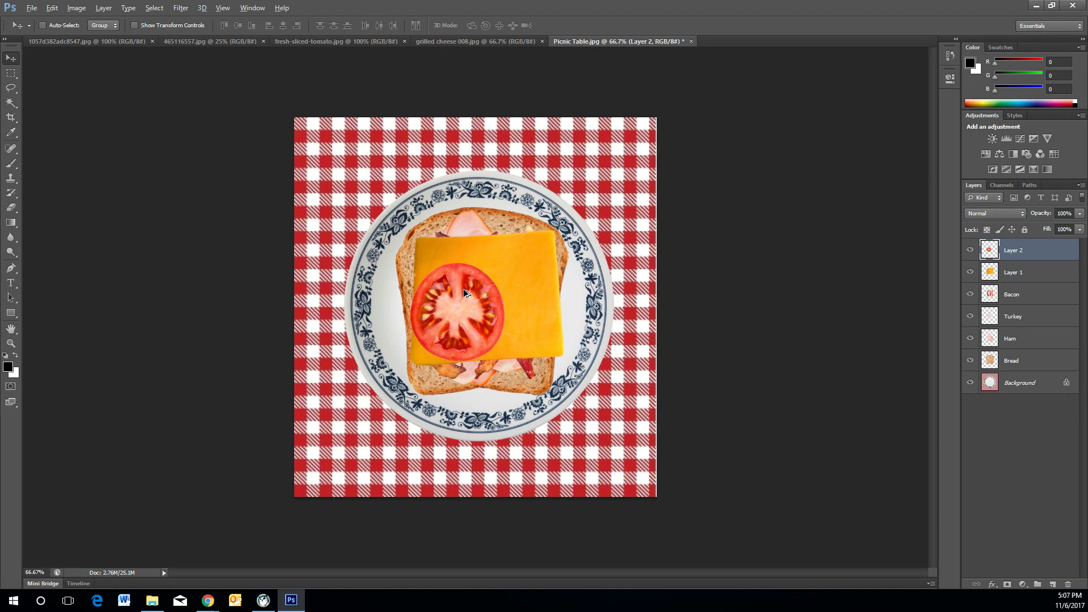
left_click_drag(464, 293, 511, 257)
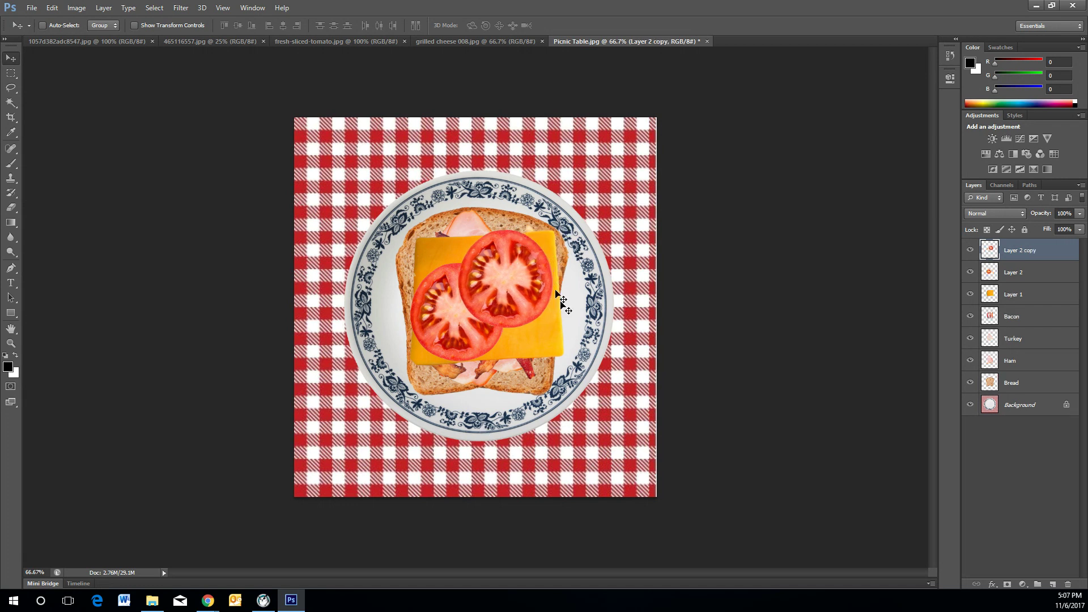
- Rename the duplicated tomato slice's layer as Tomato 2 and the original slice's layer as tomato
double_click(1017, 251)
type("Tomato 2")
key("Return")
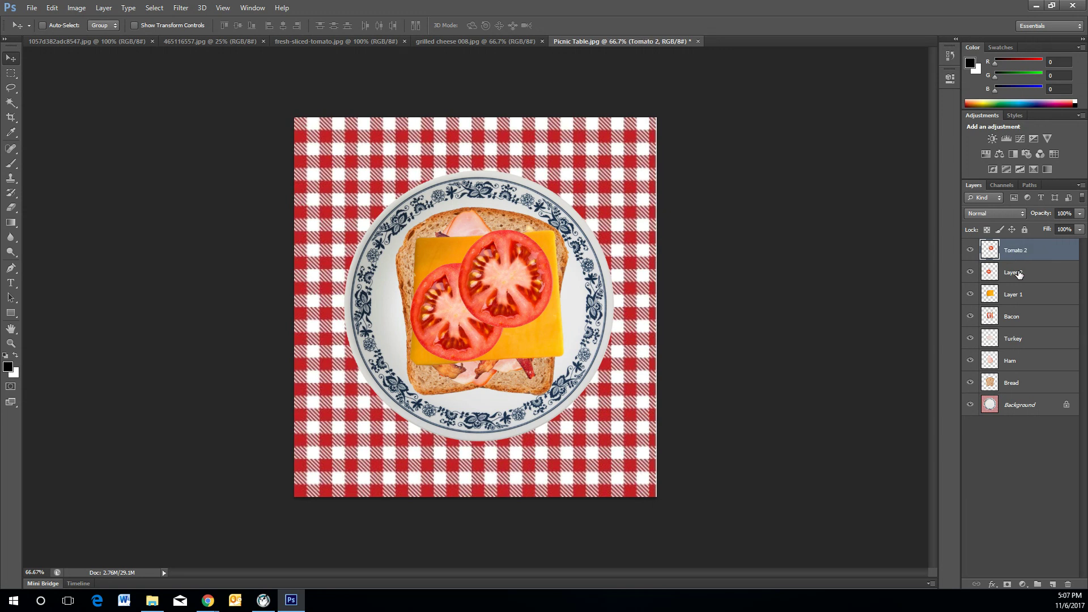
double_click(1018, 272)
type("to")
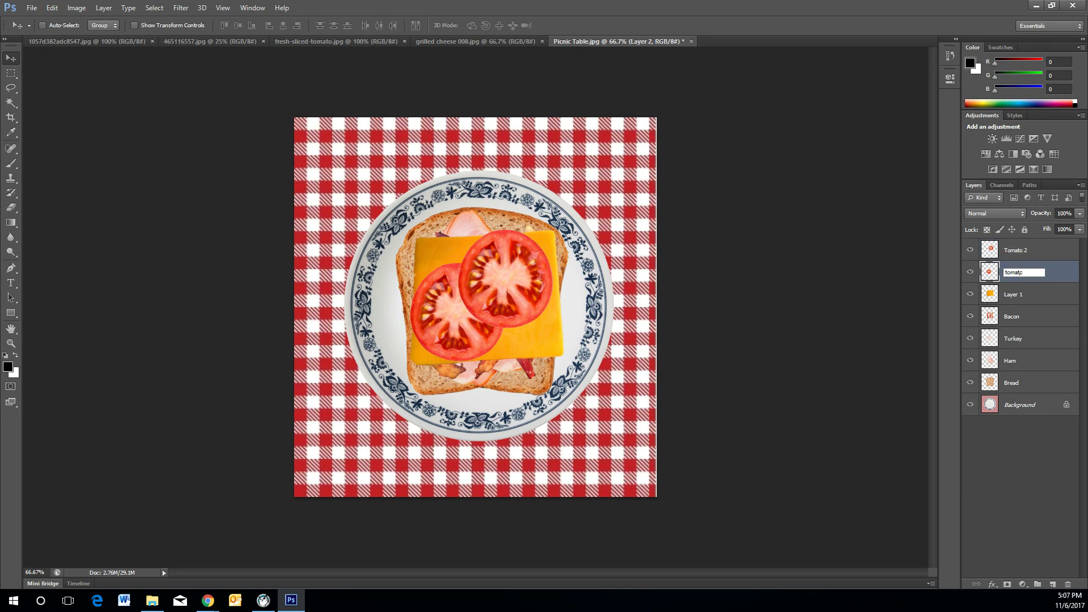
type("mato")
key("Return")
- Close fresh-sliced-tomato.jpg, grilled cheese 008.jpg and the unused tomato image 1057d382adc8547.jpg, leaving the lettuce image in view
left_click(404, 42)
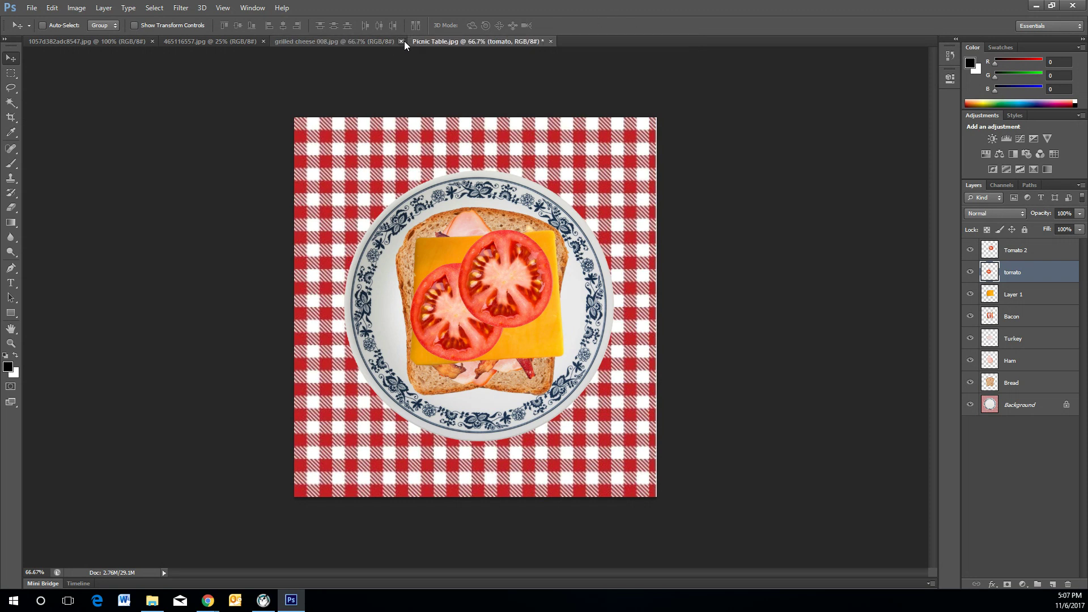
left_click(348, 41)
left_click(401, 42)
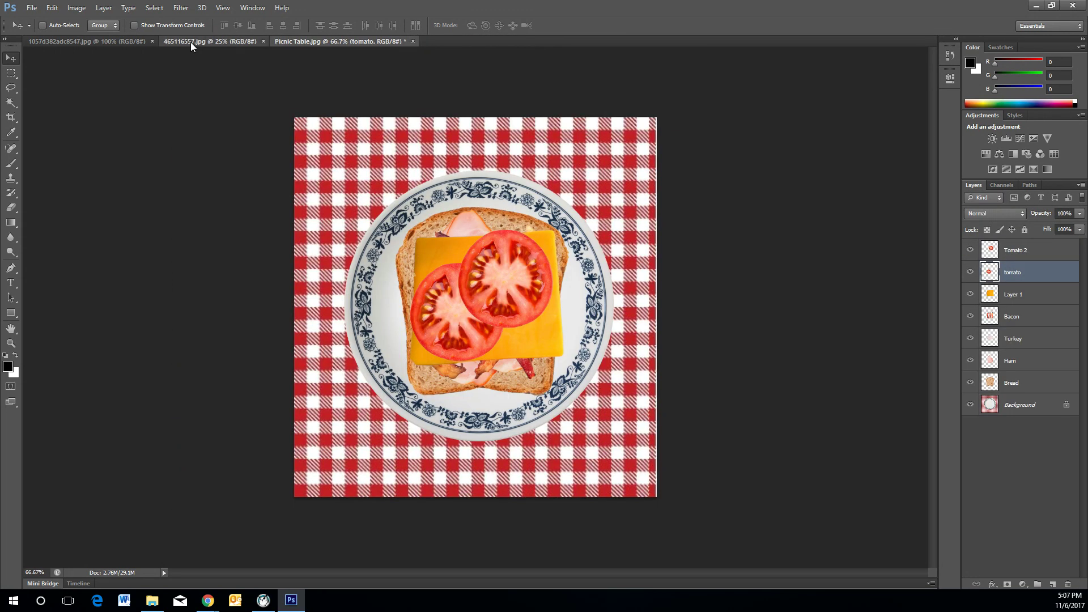
left_click(191, 42)
left_click(63, 41)
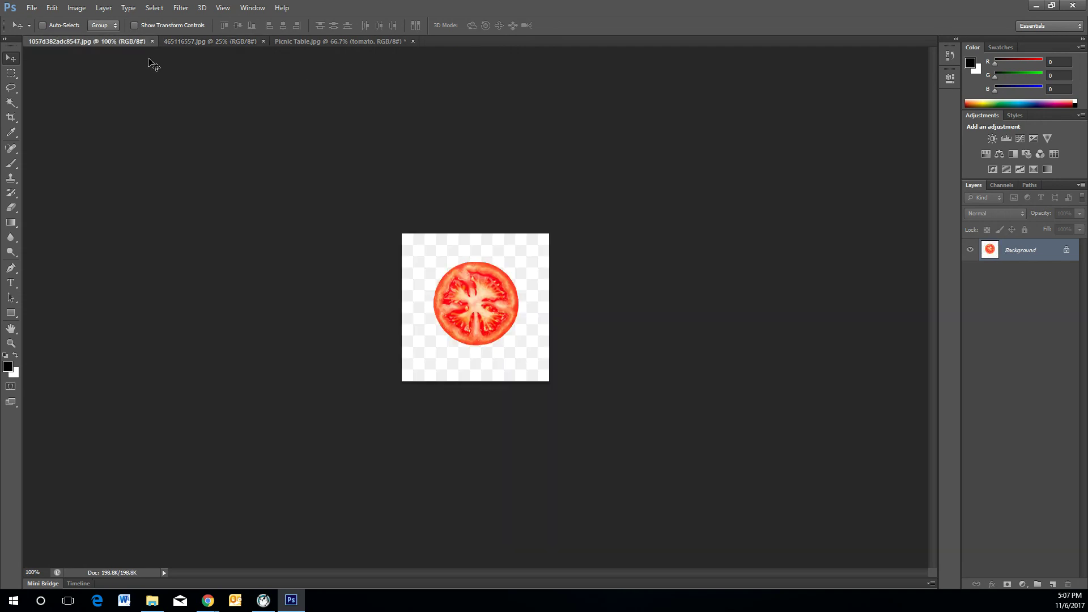
left_click(152, 42)
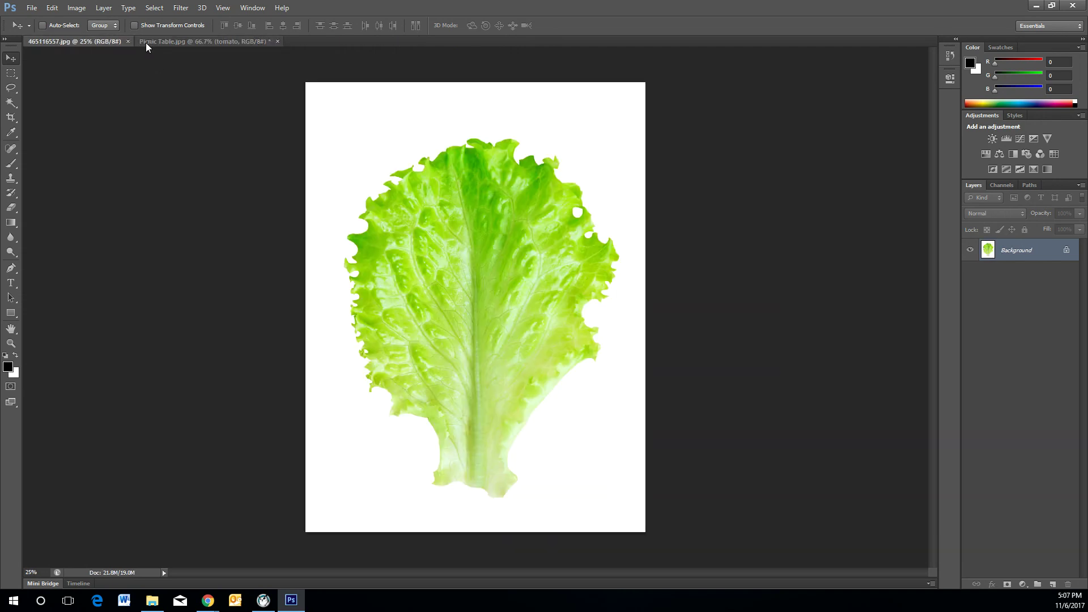
- Select the lettuce leaf by Magic Wand selection of the white background, inverting it, and accepting Refine Edge with its unchanged settings
left_click(11, 108)
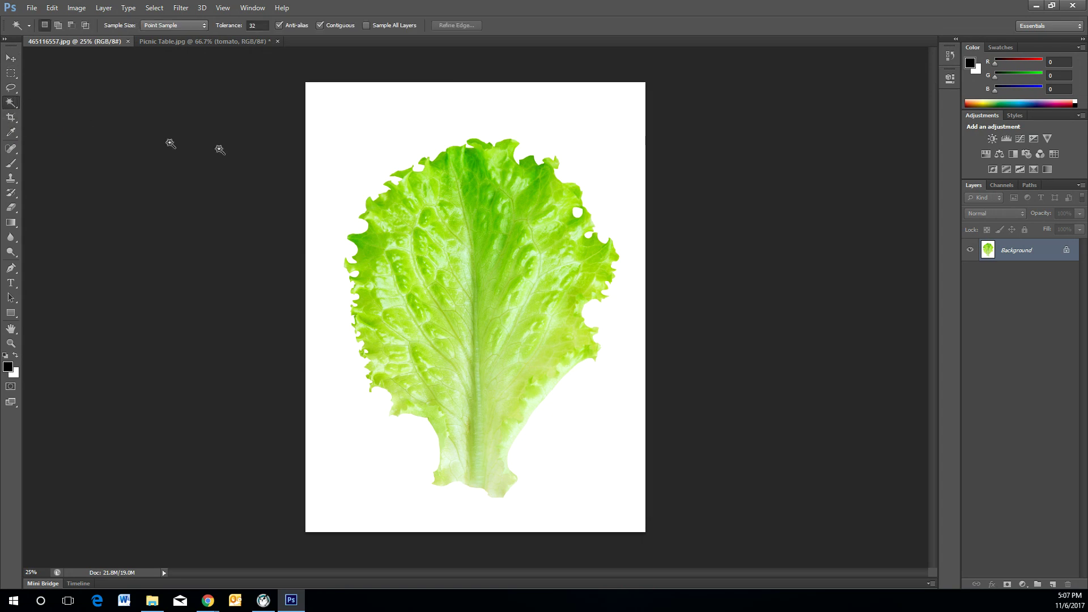
left_click(359, 116)
left_click(154, 8)
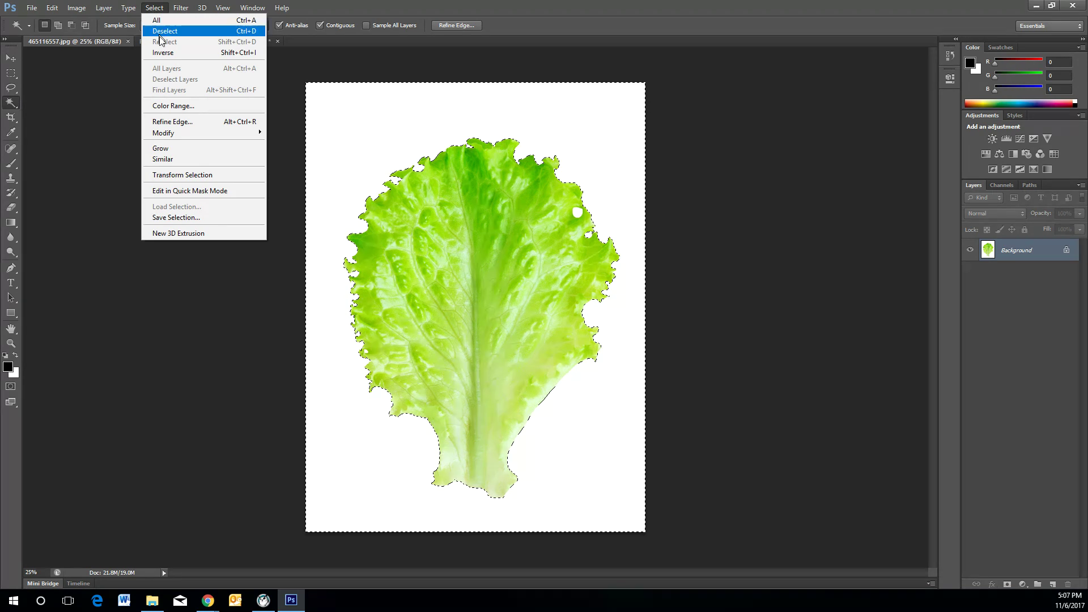
left_click(161, 52)
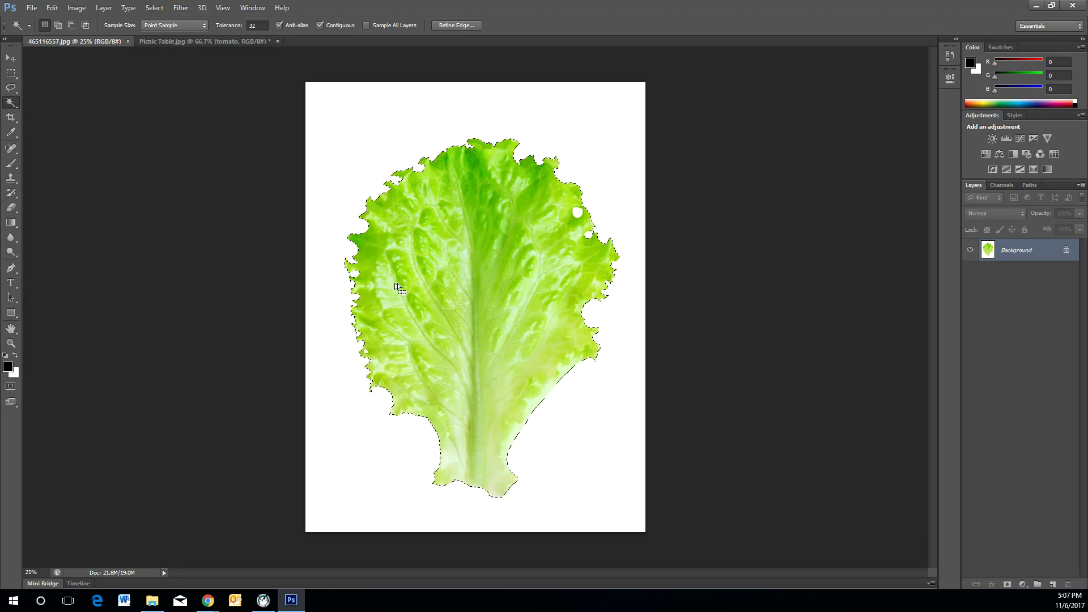
left_click(467, 25)
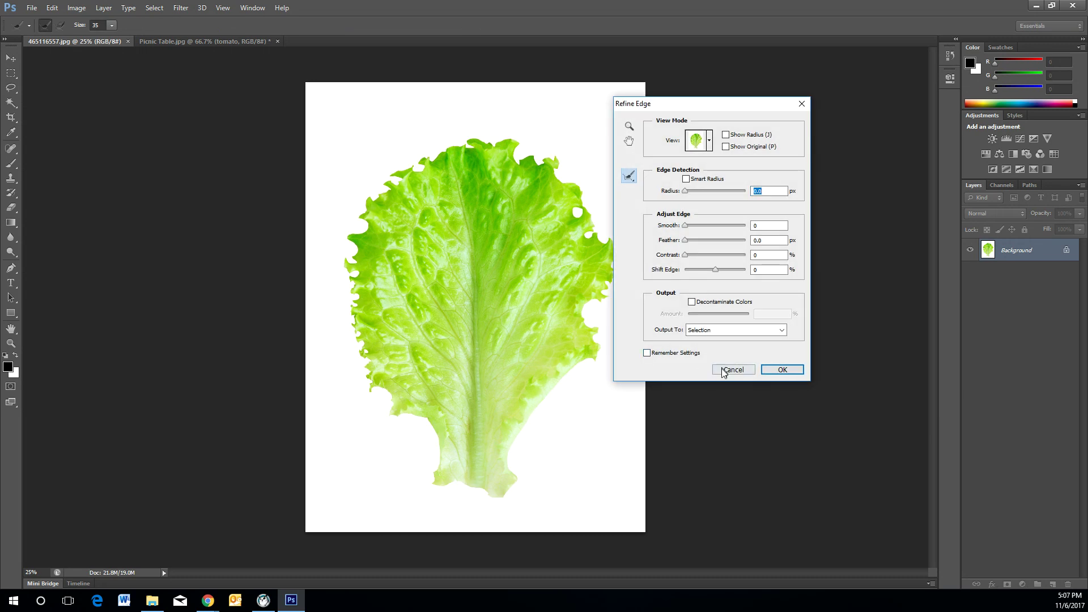
left_click(769, 371)
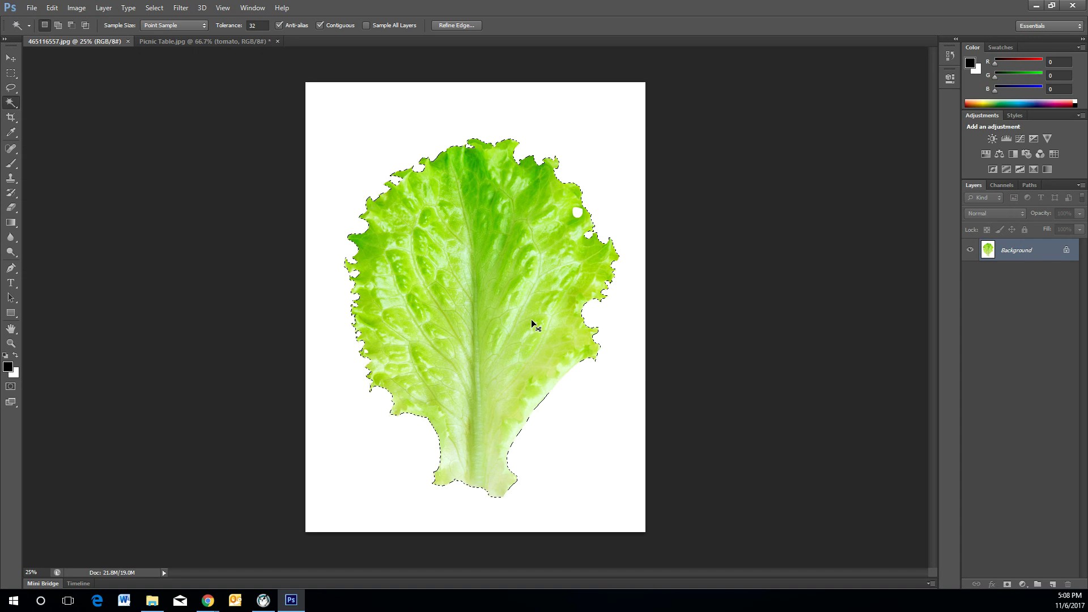
- Copy the lettuce leaf into Picnic Table.jpg and scale it down proportionally to about 23.4%
left_click(203, 41)
key("ctrl+v")
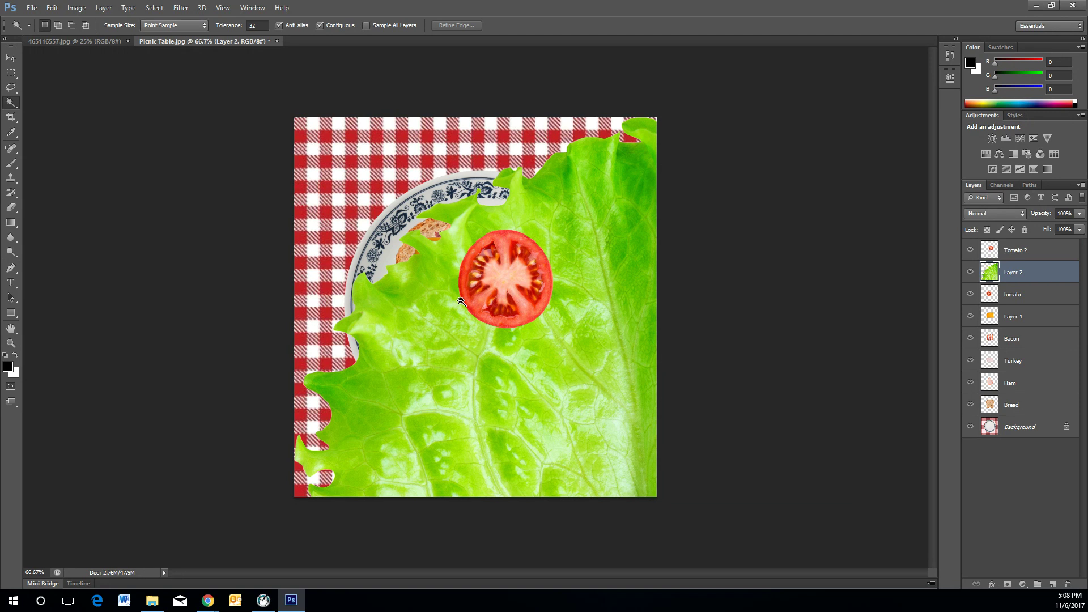
key("ctrl+t")
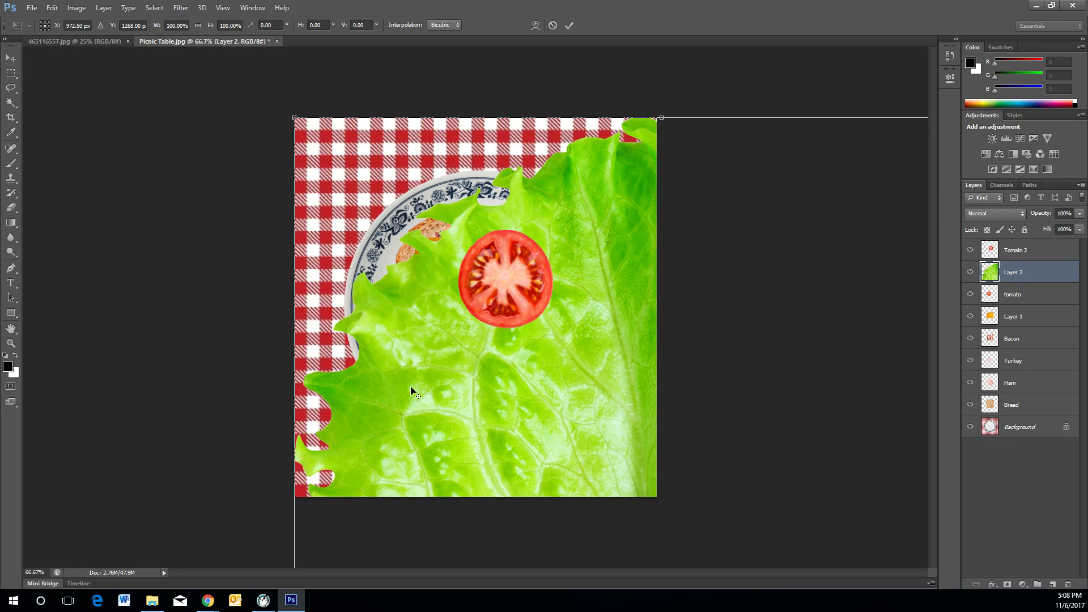
scroll(412, 391, "down", 5)
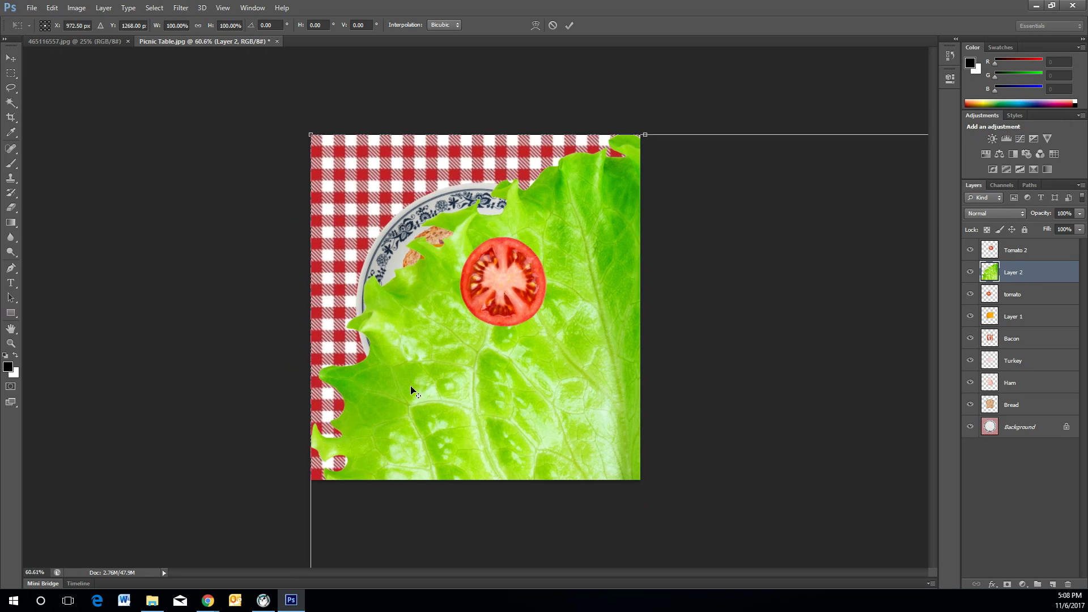
scroll(415, 393, "down", 2)
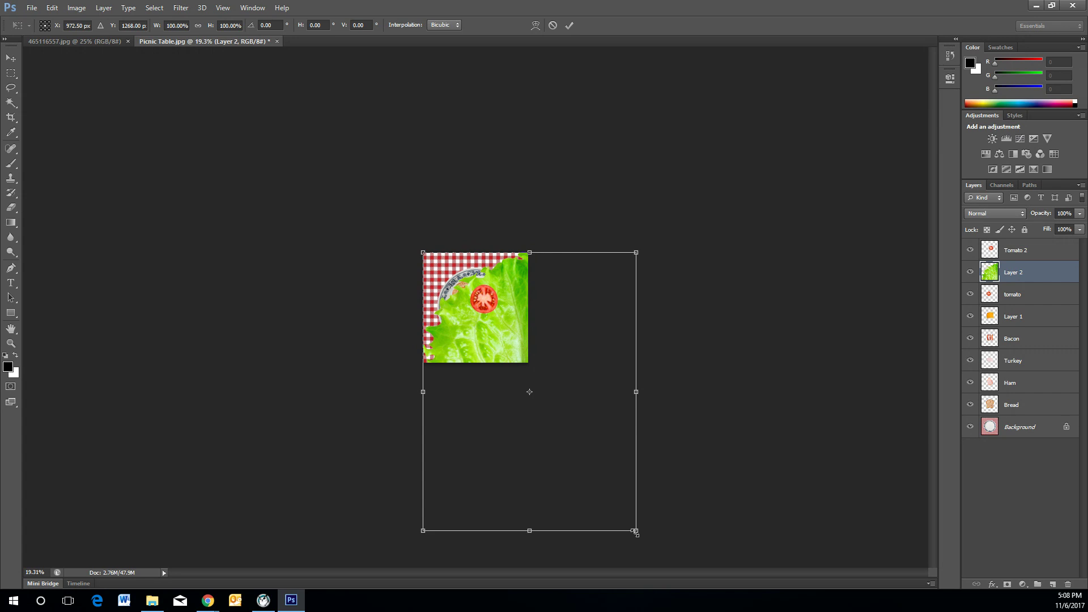
left_click_drag(634, 532, 472, 318)
scroll(474, 319, "up", 3)
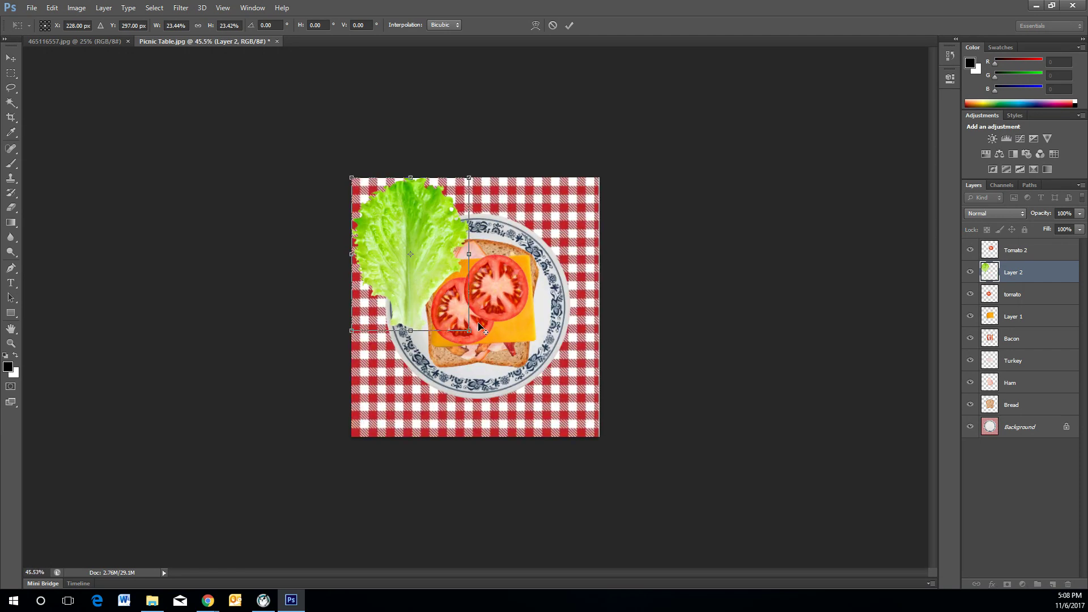
scroll(479, 326, "up", 3)
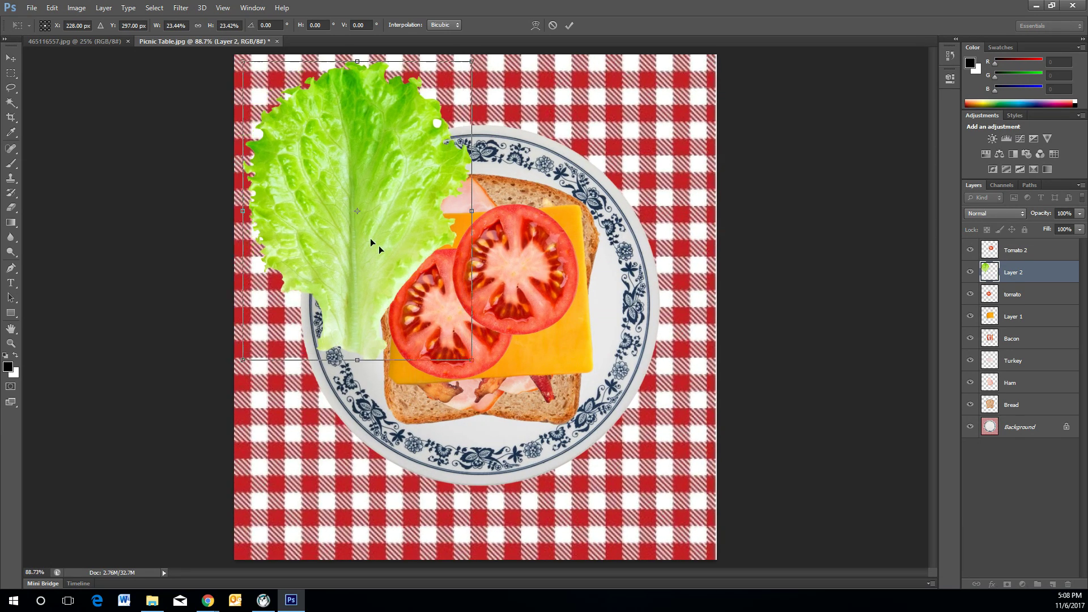
- Move the scaled lettuce leaf over the middle of the sandwich and apply the transformation
left_click_drag(371, 242, 498, 318)
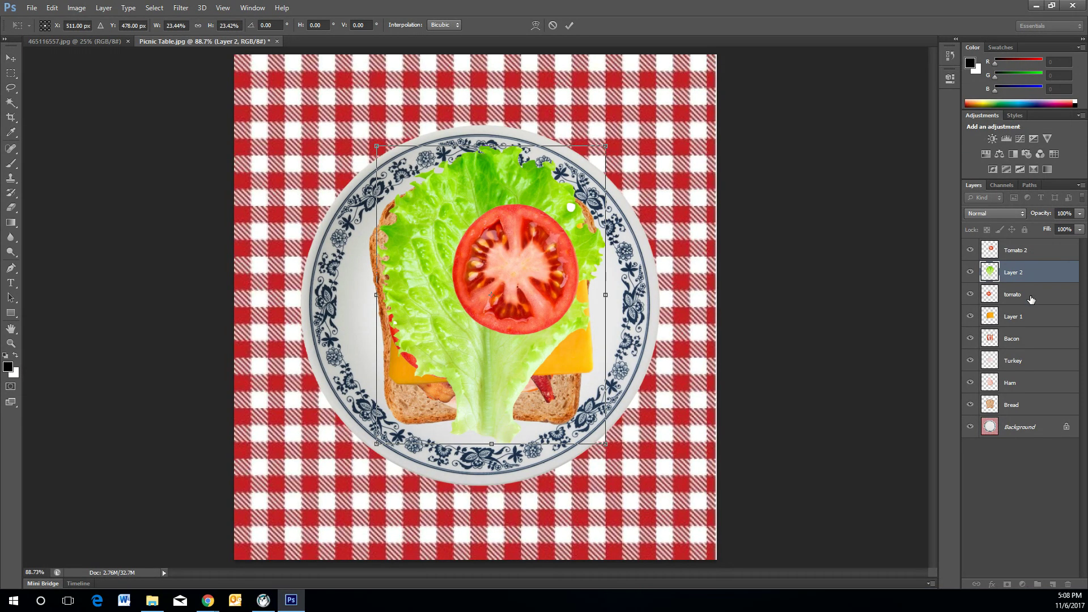
key("Return")
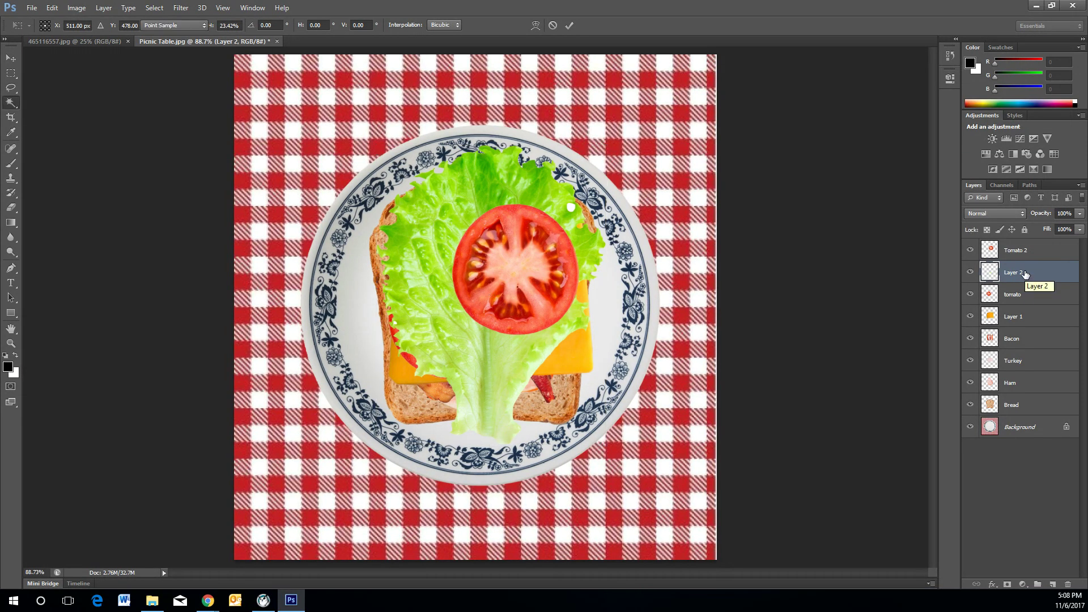
key("w")
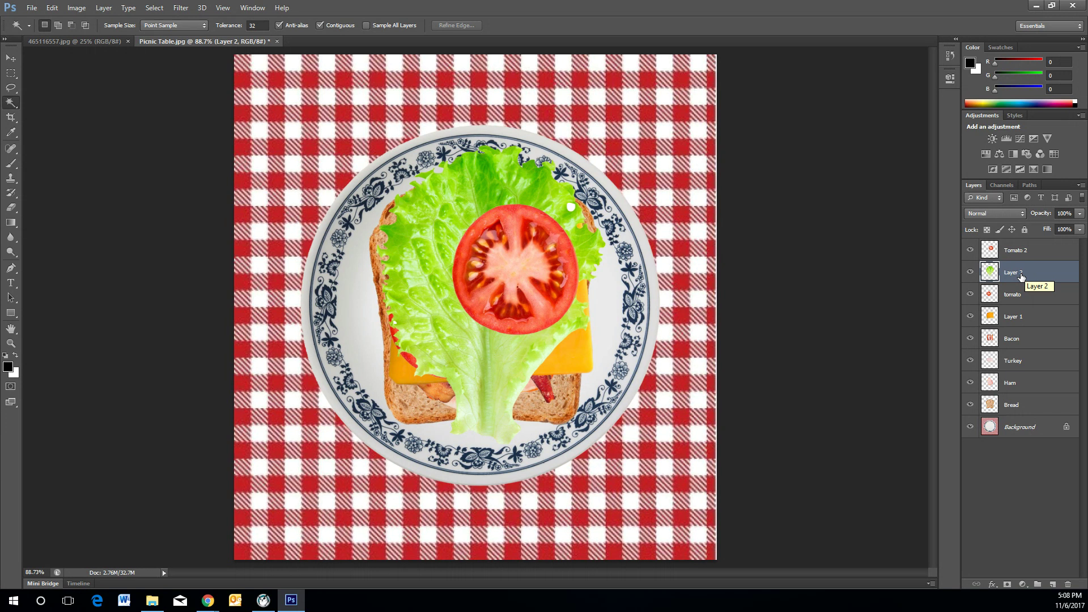
- Place the lettuce layer beneath the tomato layer and rename it Lettuce
left_click_drag(1022, 276, 1023, 309)
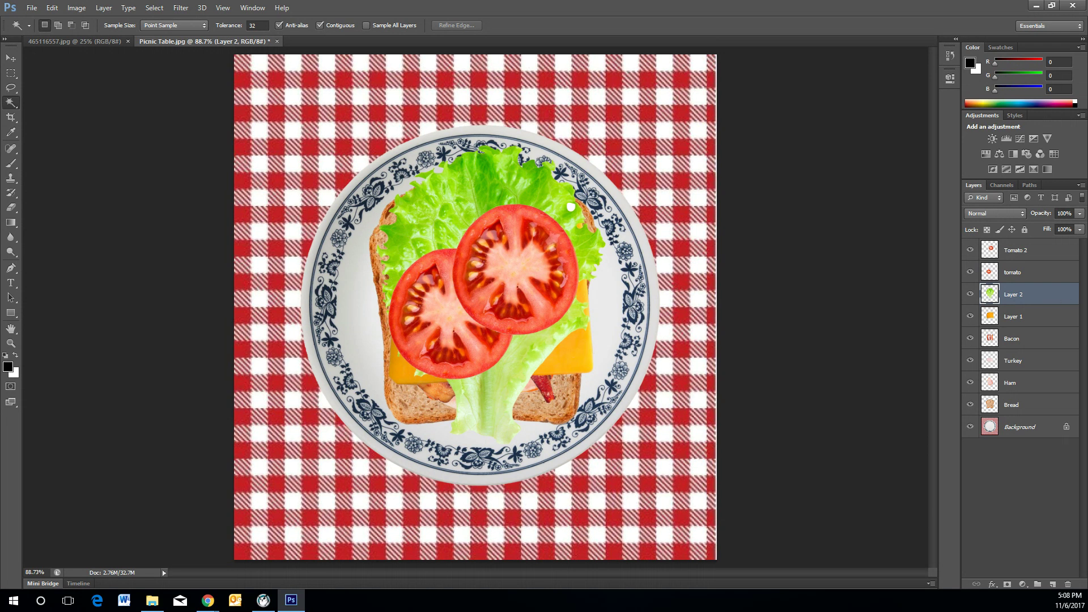
double_click(1014, 294)
type("Lettuce")
key("Return")
- Select the Bread layer and close the lettuce image 465116557.jpg
left_click(1041, 411)
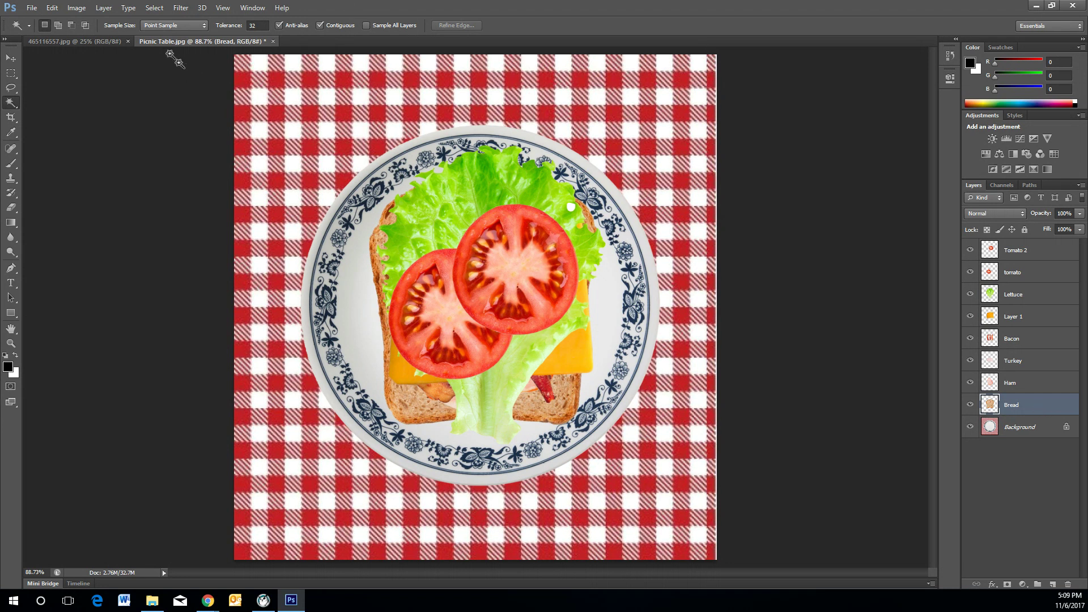
left_click(61, 42)
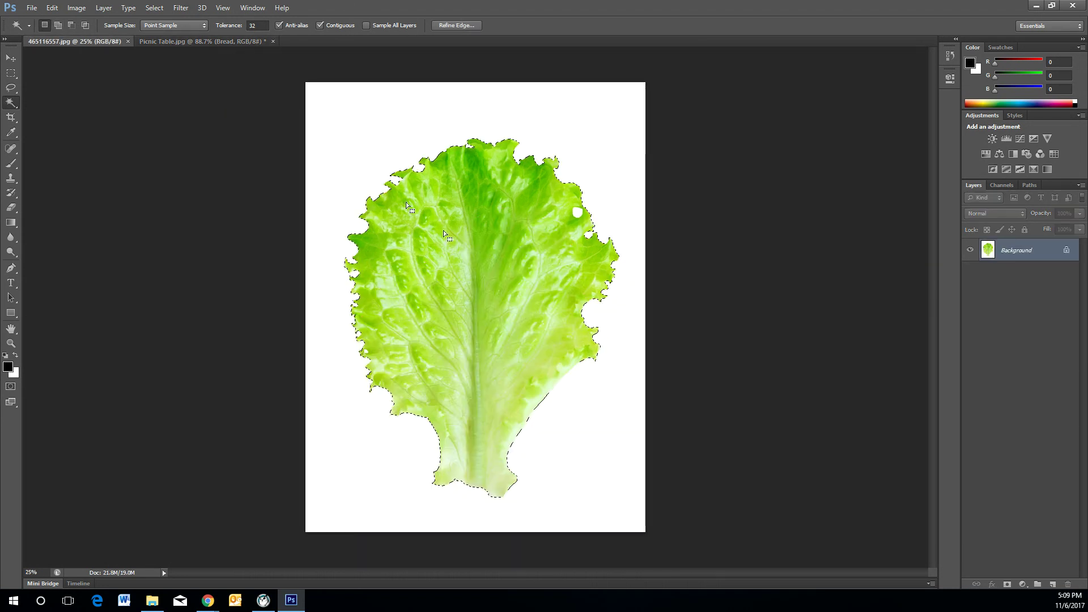
left_click(128, 41)
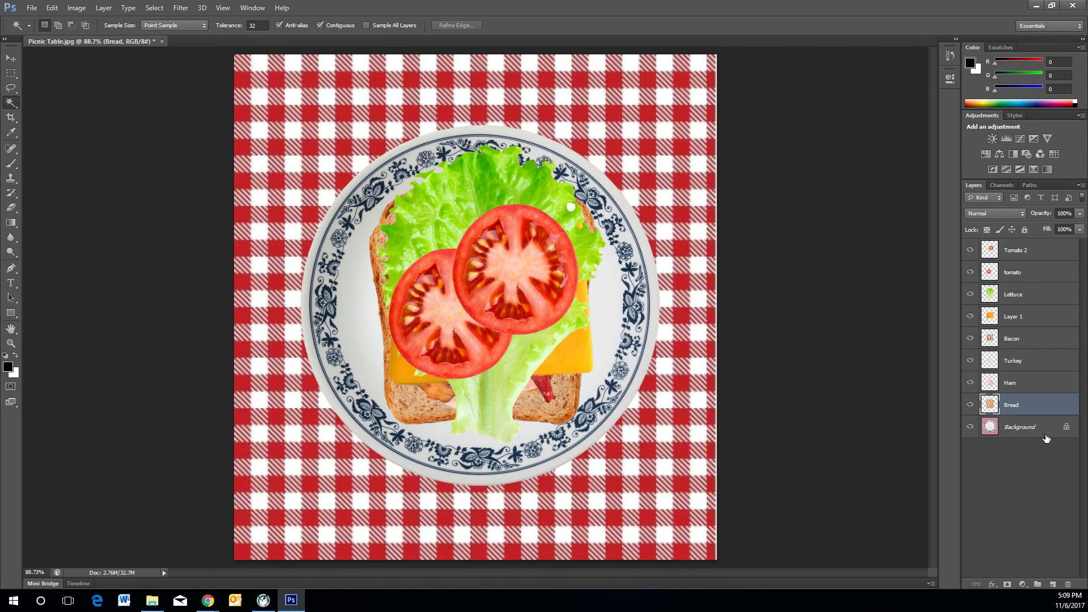
- Duplicate the Bread layer as Bread top and place the copy at the top of the layer stack
right_click(1015, 409)
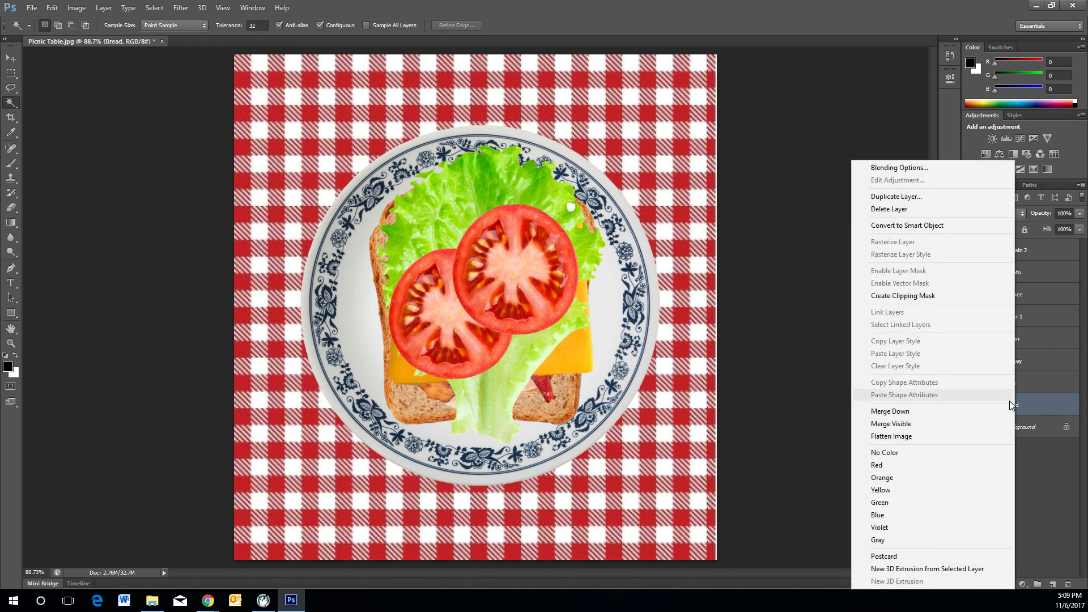
left_click(946, 198)
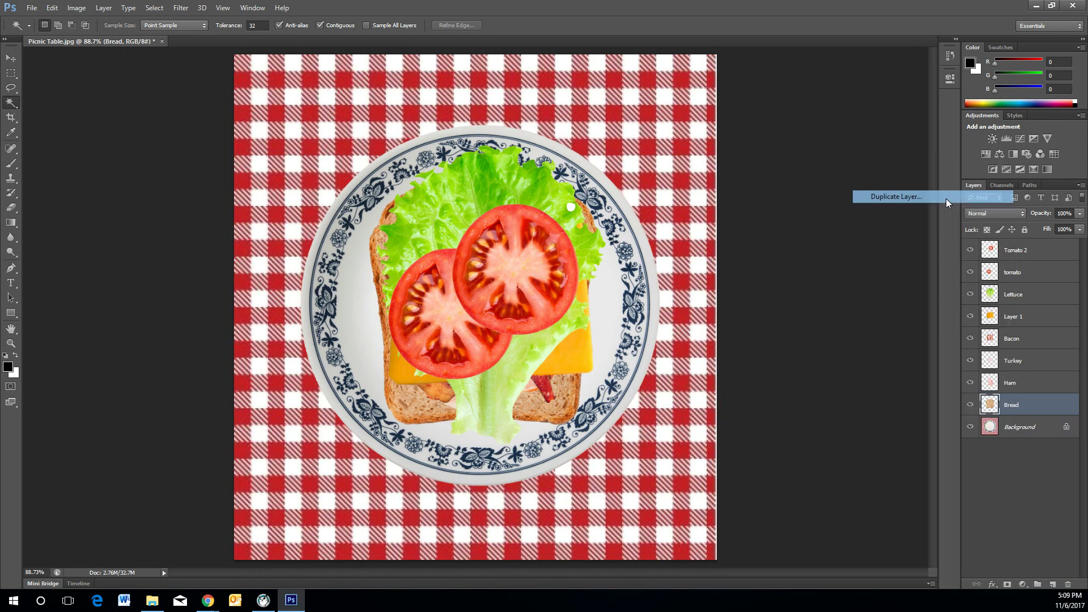
left_click_drag(535, 196, 488, 200)
type("t")
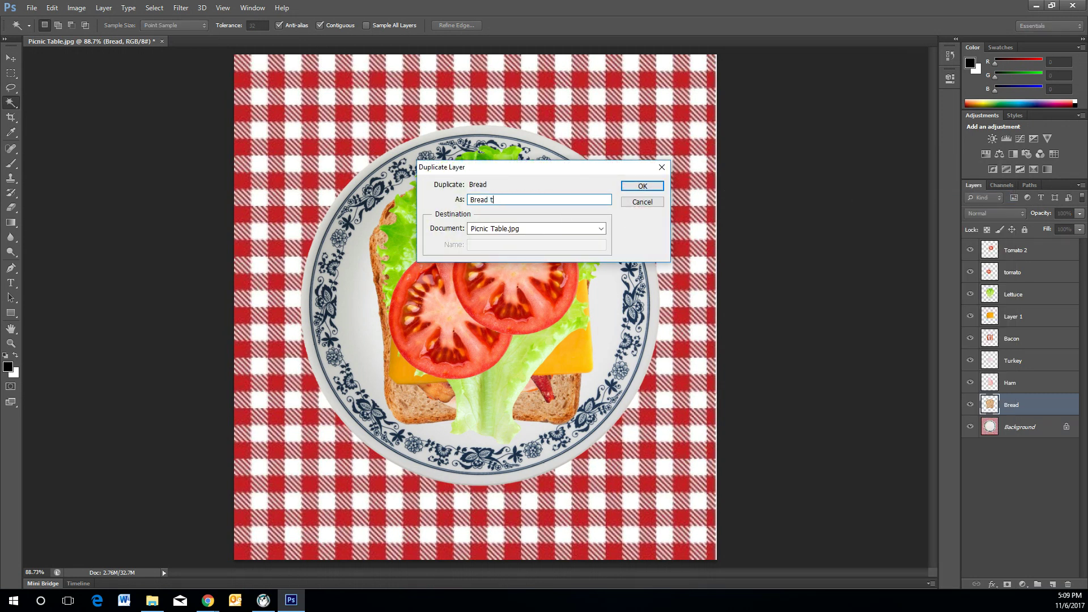
type("op")
key("Return")
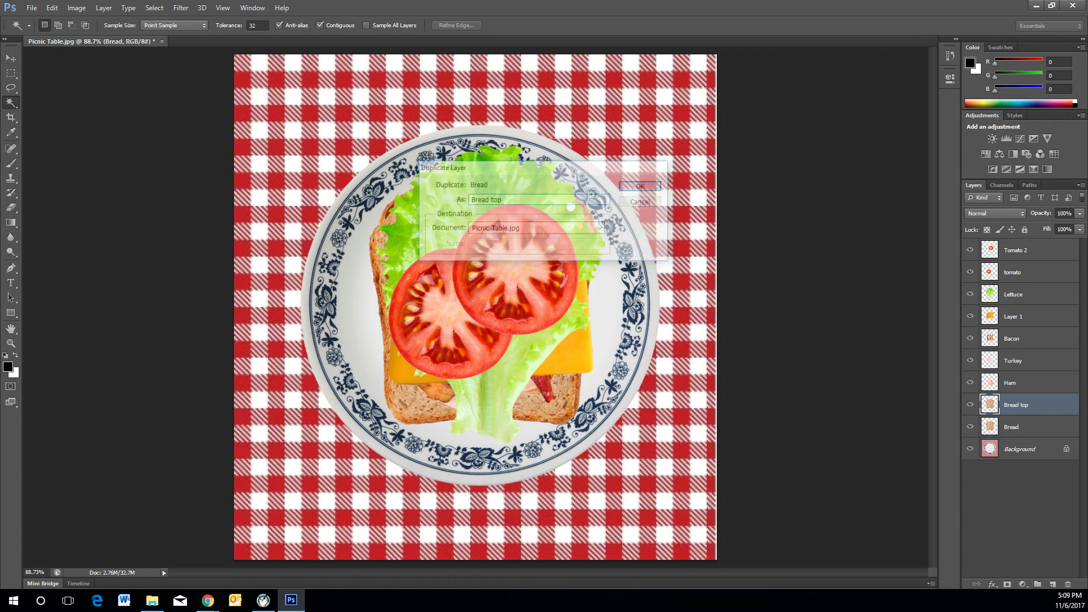
left_click_drag(984, 402, 1042, 246)
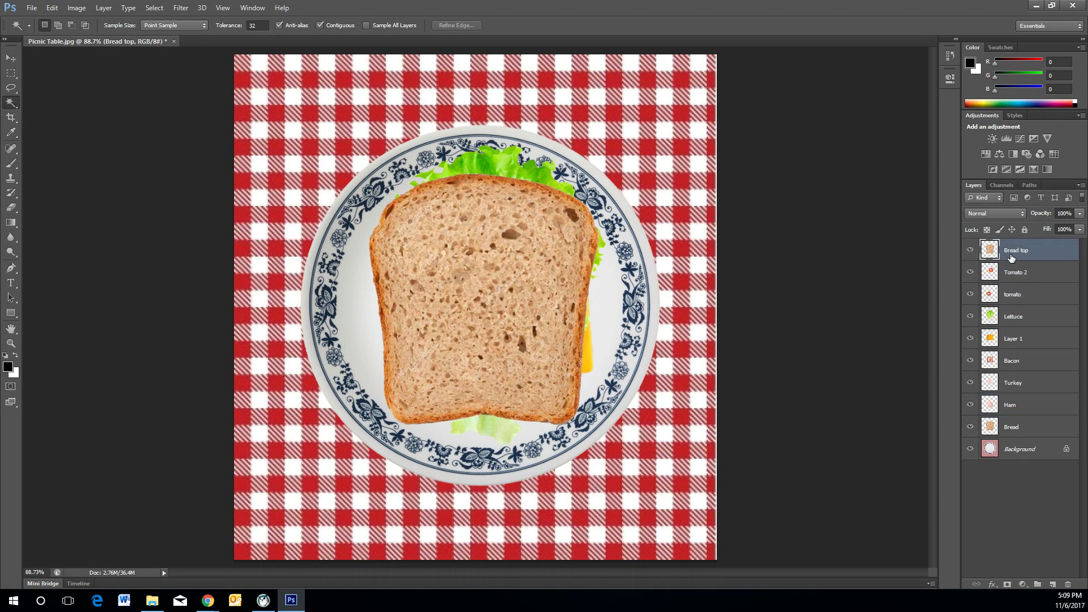
- Offset the top bread slice slightly up and to the right of the bottom slice, then nudge it down a little
left_click(11, 58)
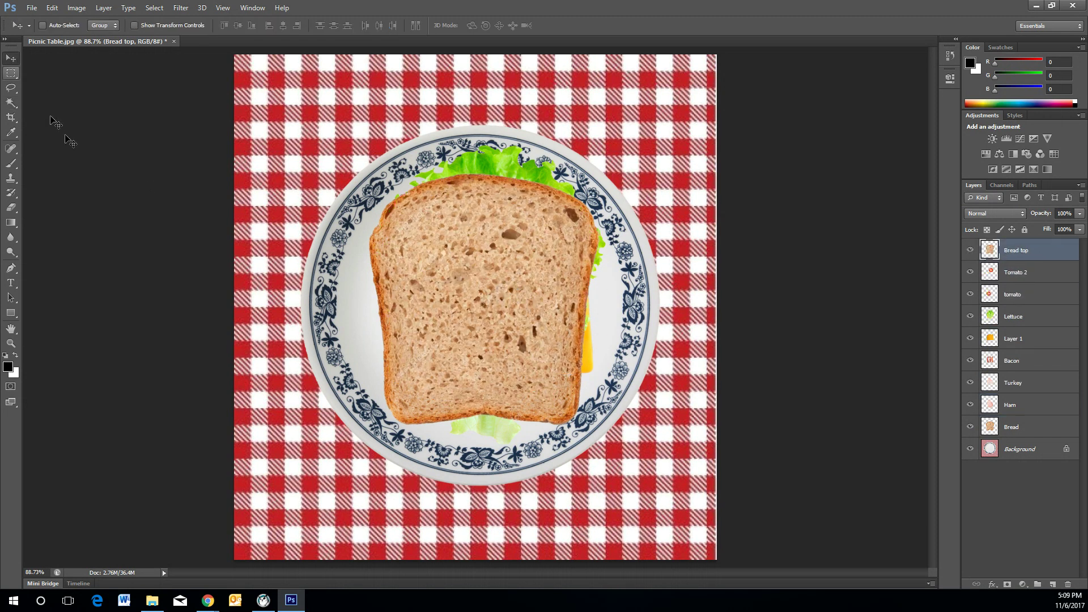
mouse_move(483, 368)
left_mouse_down()
mouse_move(488, 356)
mouse_move(518, 355)
mouse_move(489, 350)
left_mouse_up()
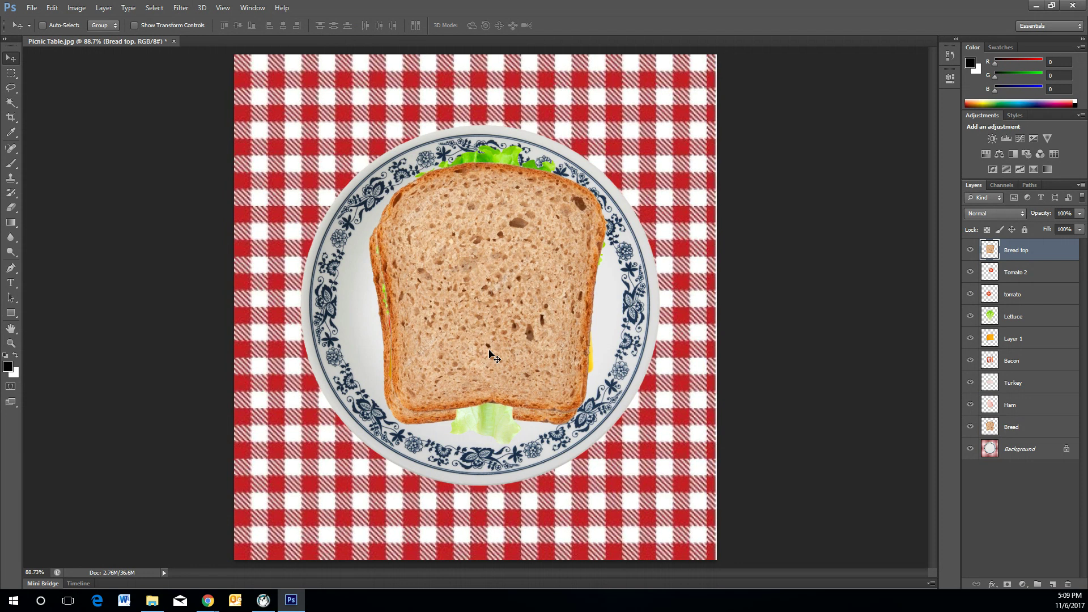
key("Down")
key("Down")
key("Down")
key("Down")
key("Down")
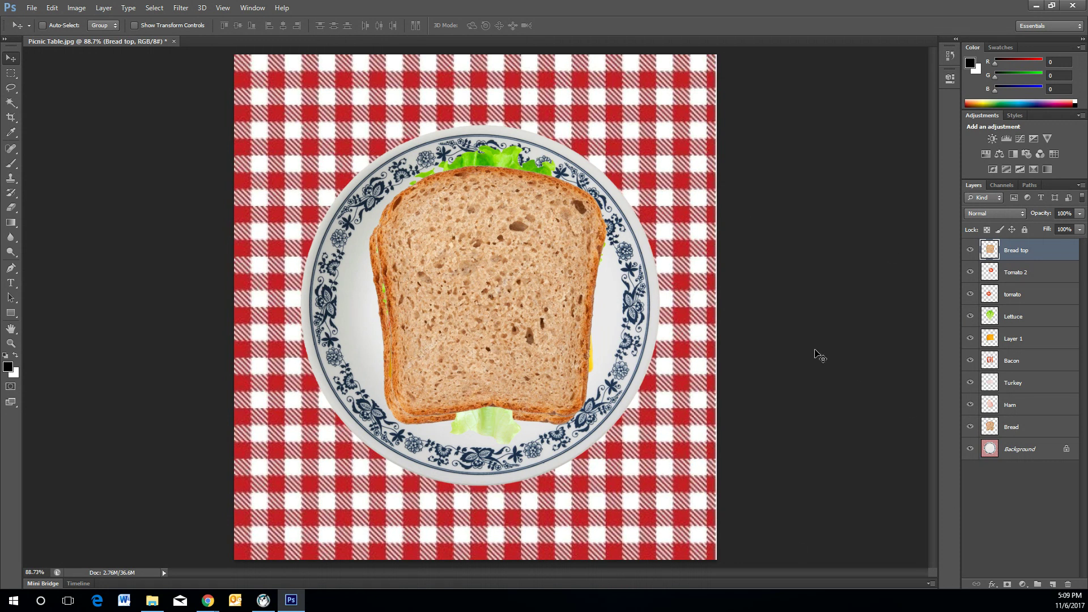
- Hide the Bread top layer and set the foreground color to mustard yellow, f1e12b
left_click(970, 250)
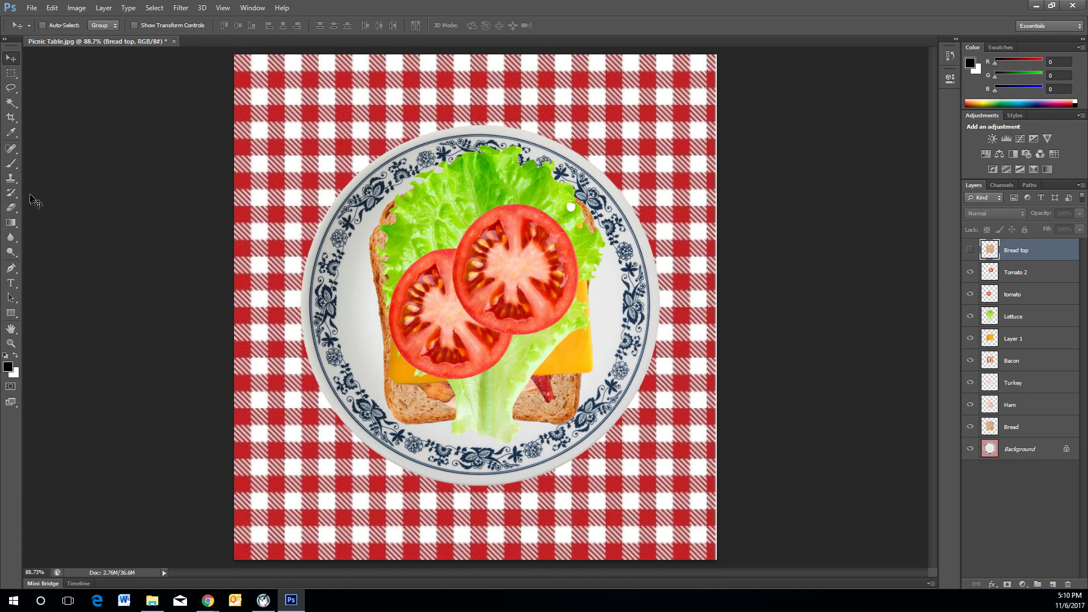
left_click(9, 368)
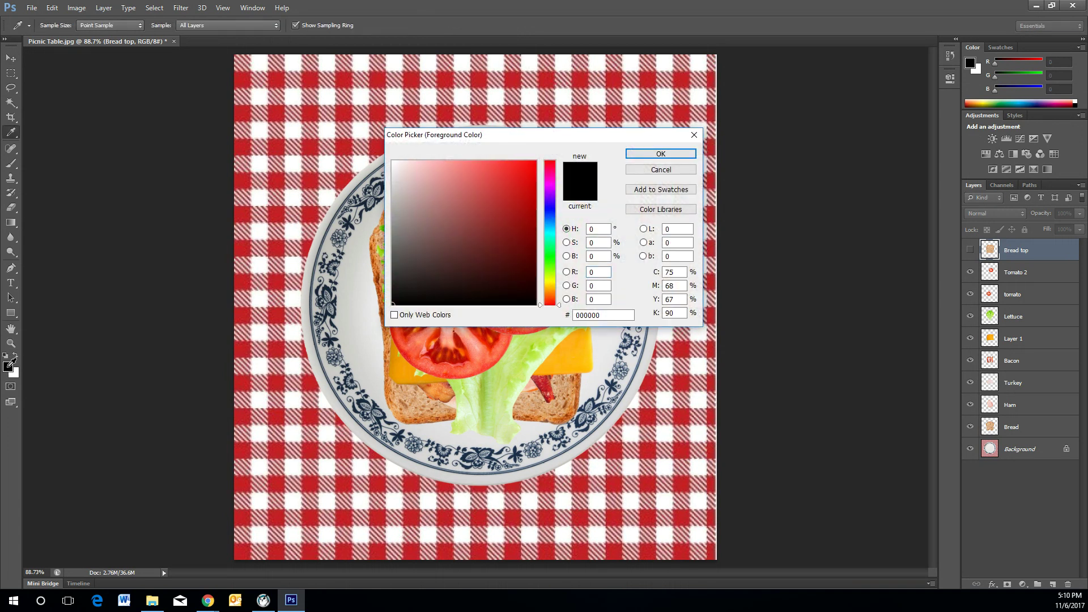
left_click(550, 280)
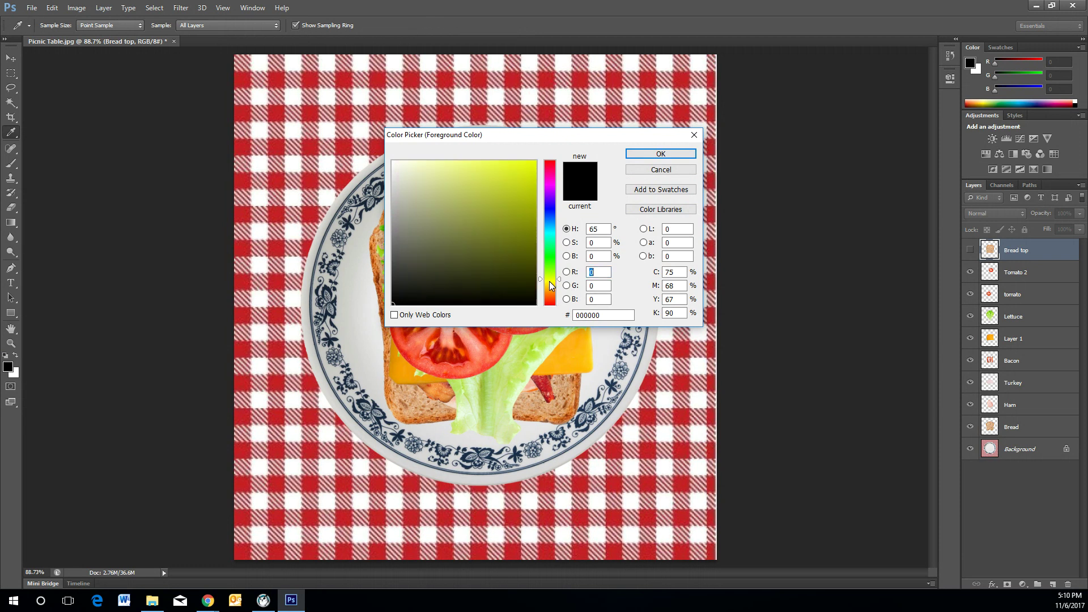
left_click_drag(498, 166, 509, 168)
left_click(560, 284)
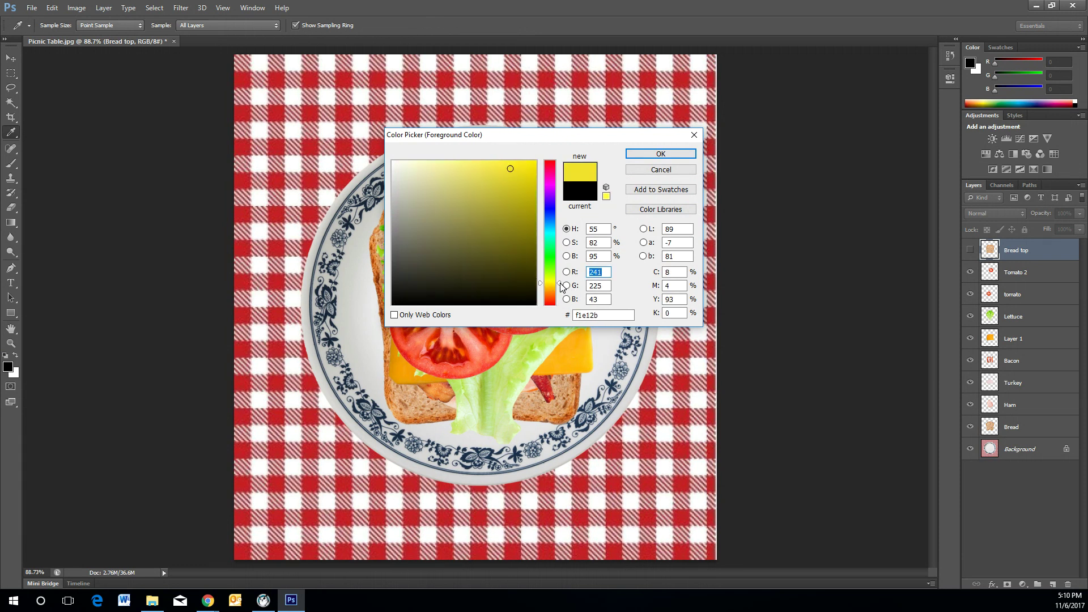
left_click(661, 154)
key("v")
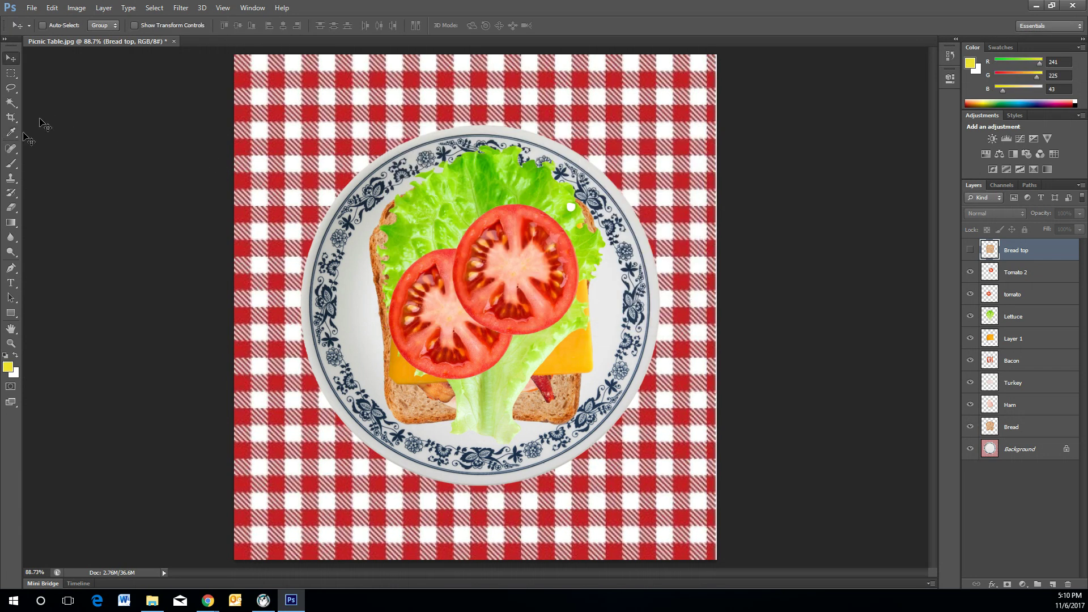
- Activate the Brush tool and add a new layer named Mustard directly above Tomato 2
left_click(11, 163)
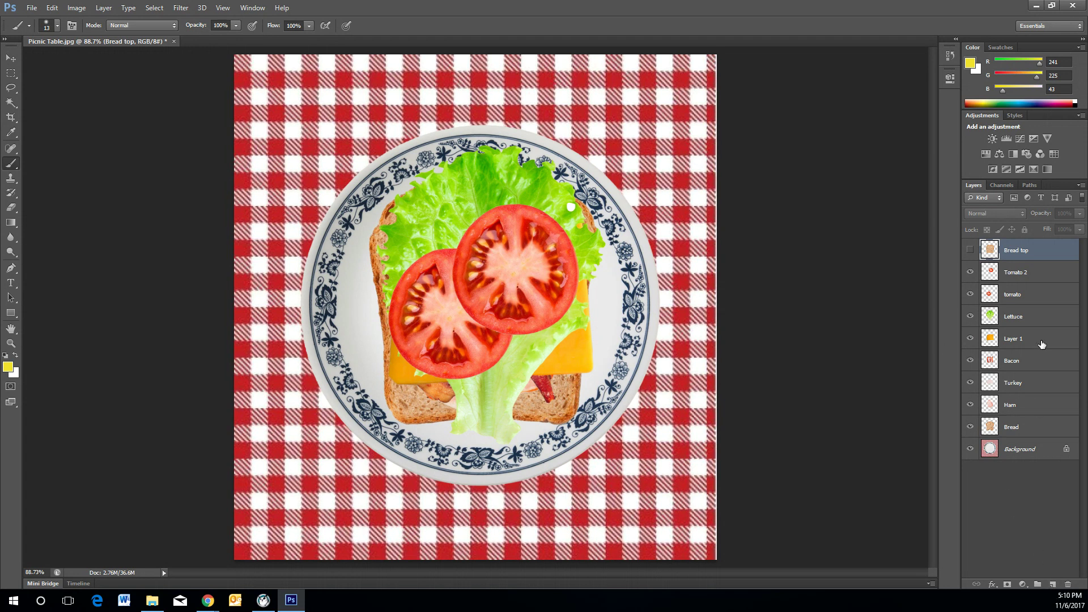
left_click(1041, 280)
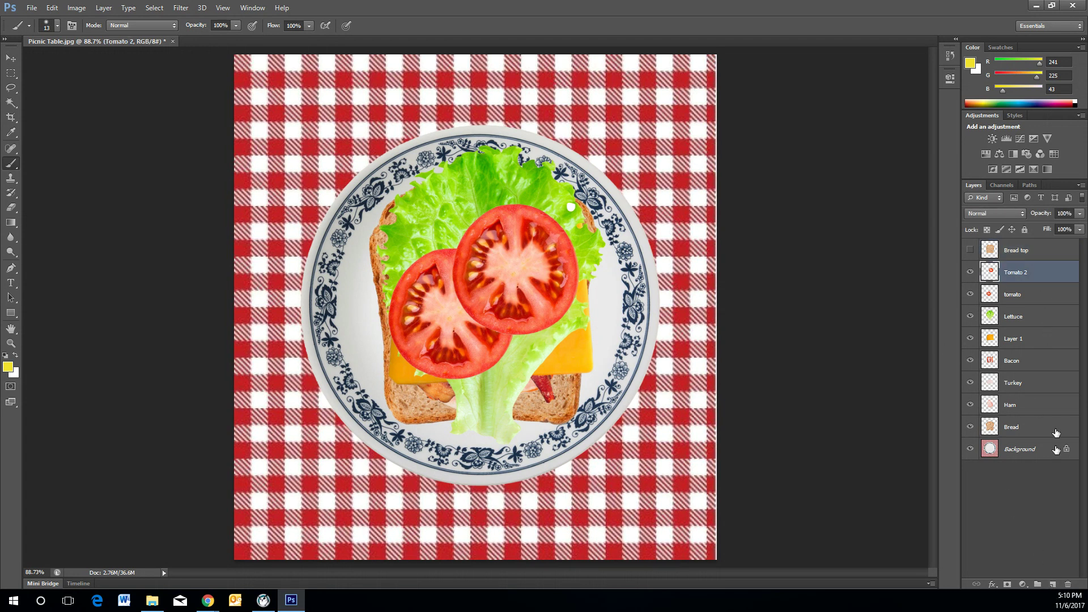
left_click(1052, 583)
double_click(1015, 276)
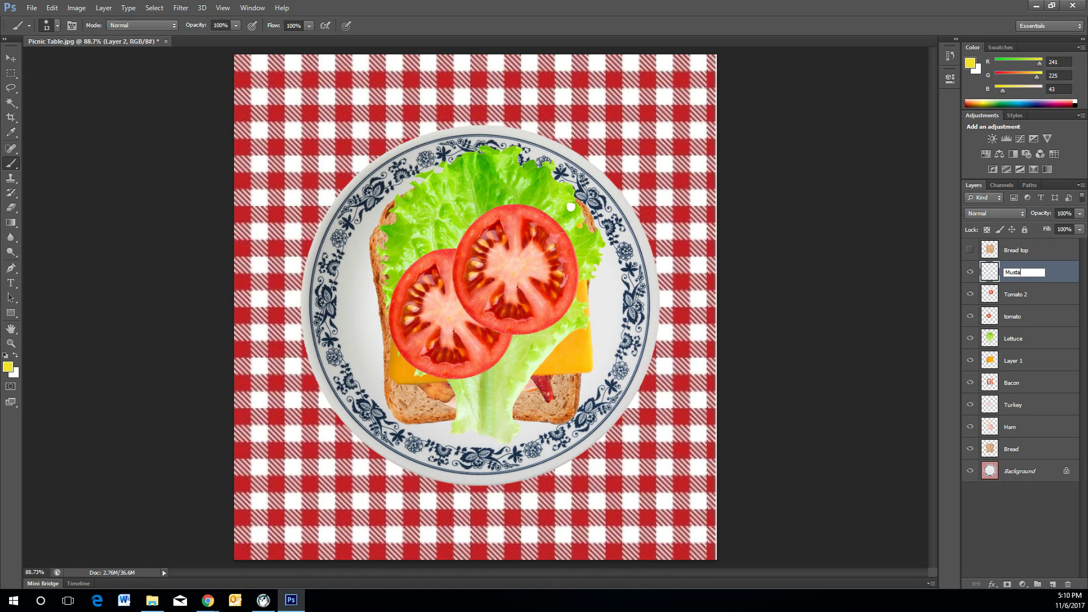
type("Mustard")
key("Return")
- Paint a W-shaped mustard squiggle across both tomato slices on the Mustard layer with a 40 px Hard Round brush
key("bracketright")
left_click_drag(412, 232, 407, 264)
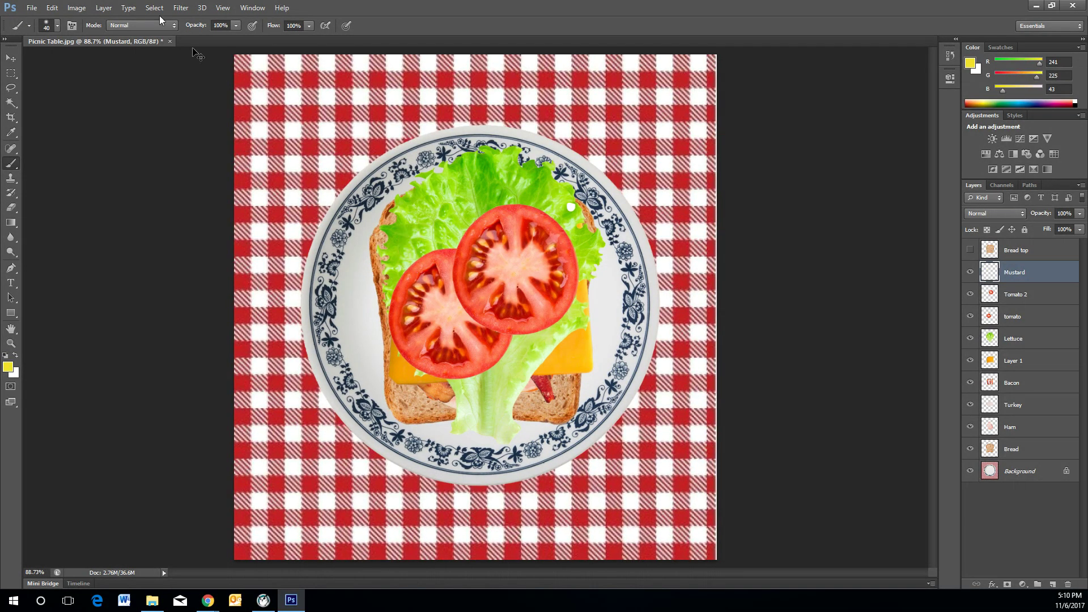
left_click(57, 26)
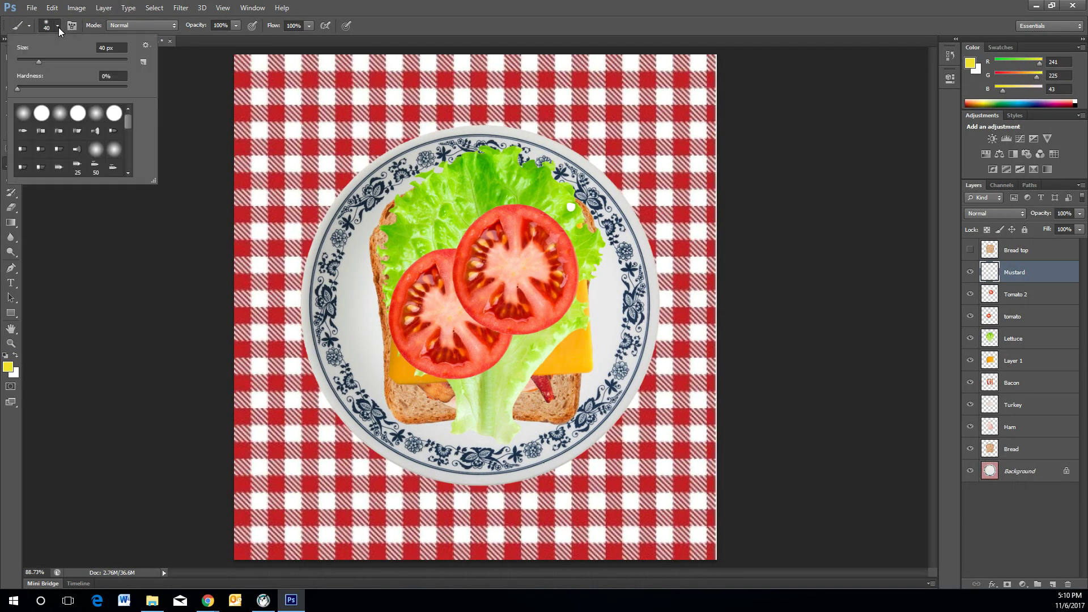
left_click(40, 117)
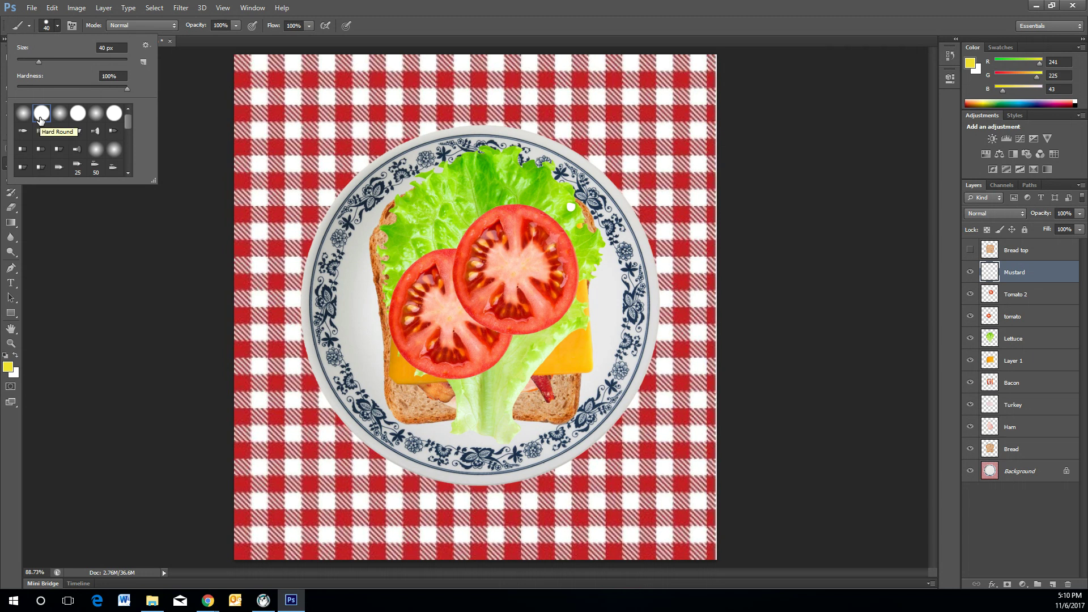
left_click(418, 240)
mouse_move(418, 240)
left_mouse_down()
mouse_move(415, 291)
mouse_move(441, 367)
mouse_move(457, 360)
mouse_move(468, 282)
mouse_move(488, 244)
mouse_move(492, 335)
mouse_move(504, 366)
mouse_move(521, 371)
mouse_move(545, 233)
left_mouse_up()
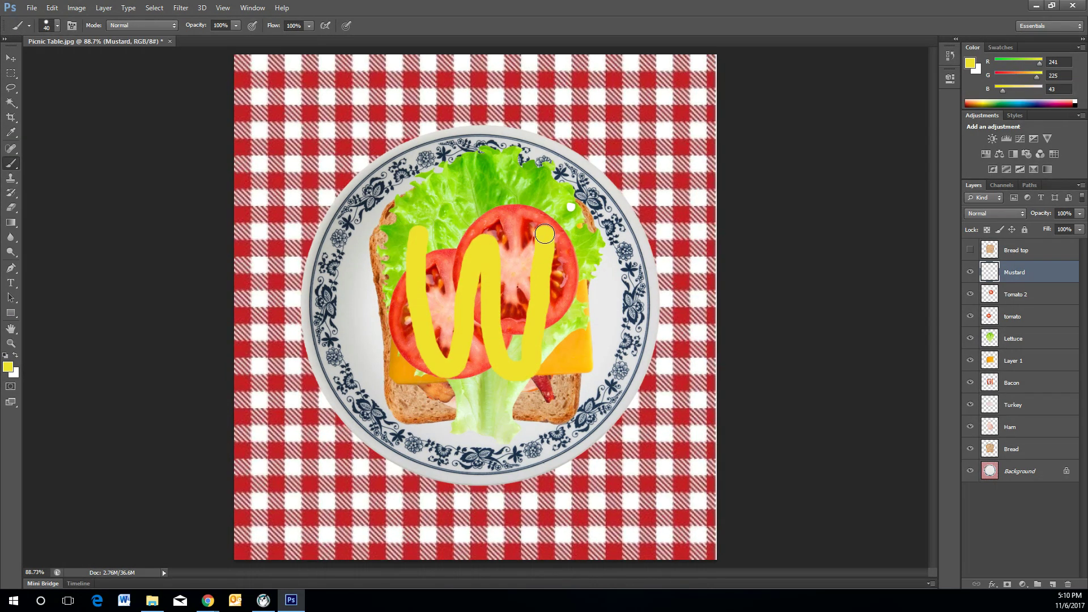
left_click_drag(391, 306, 558, 304)
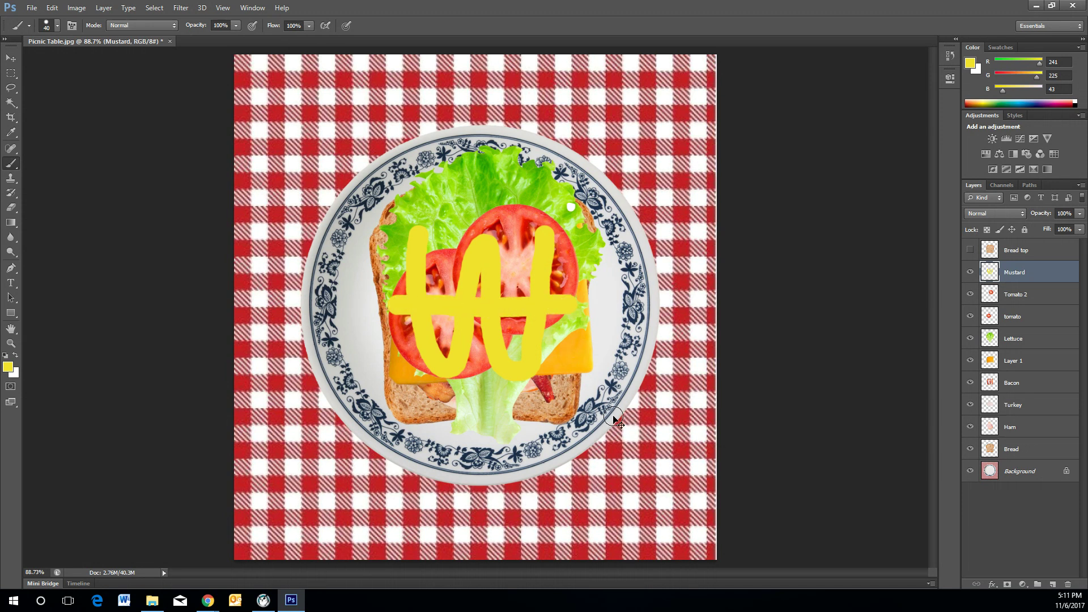
key("ctrl+z")
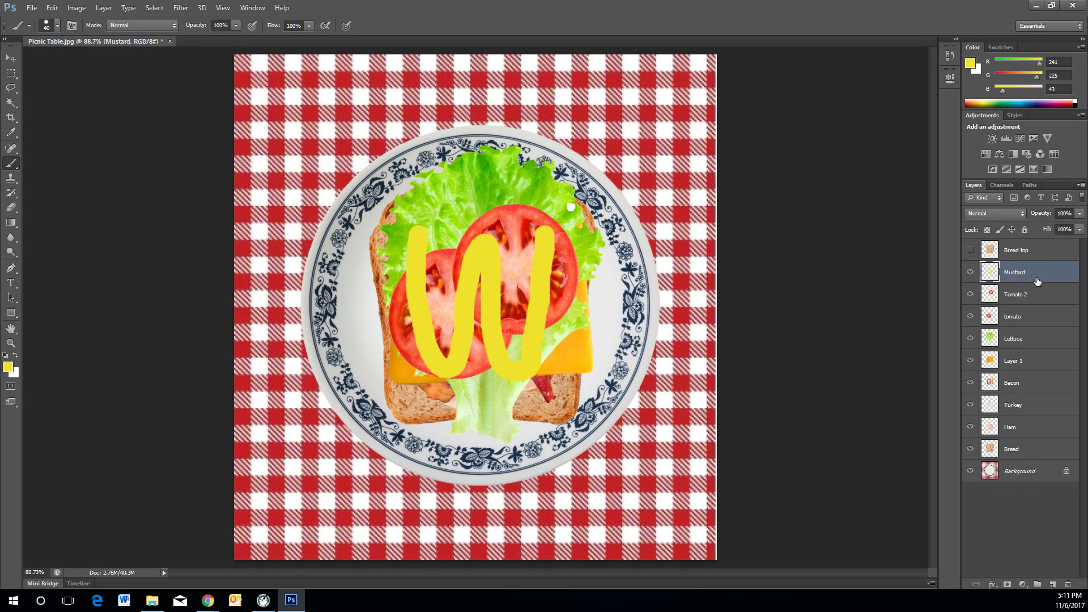
- Add a Bevel & Emboss layer style with Contour enabled to the Mustard layer, keeping the painted squiggle in view
left_click(994, 585)
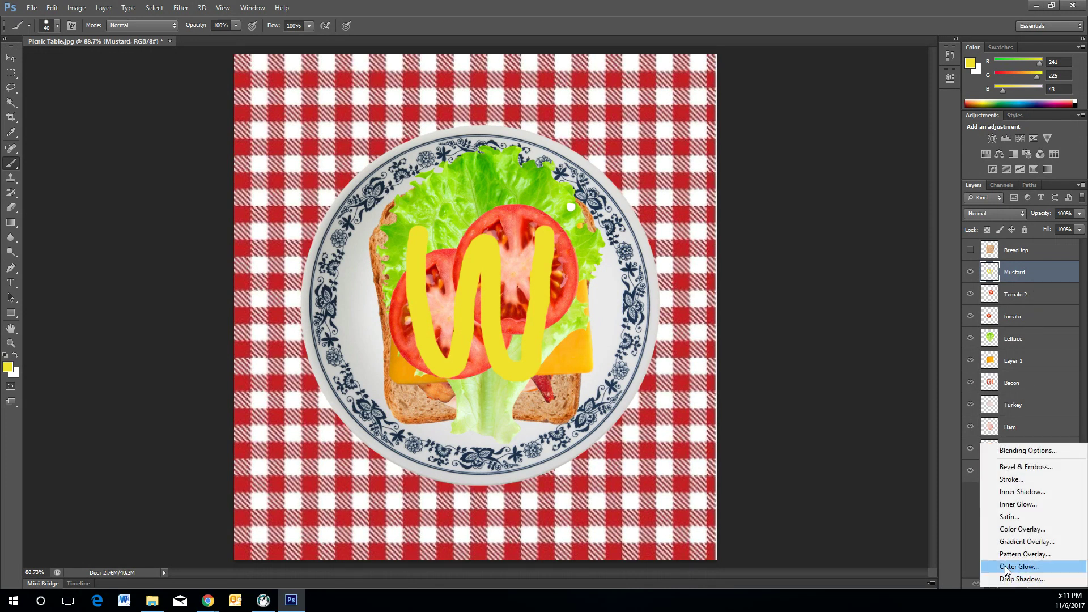
left_click(1026, 466)
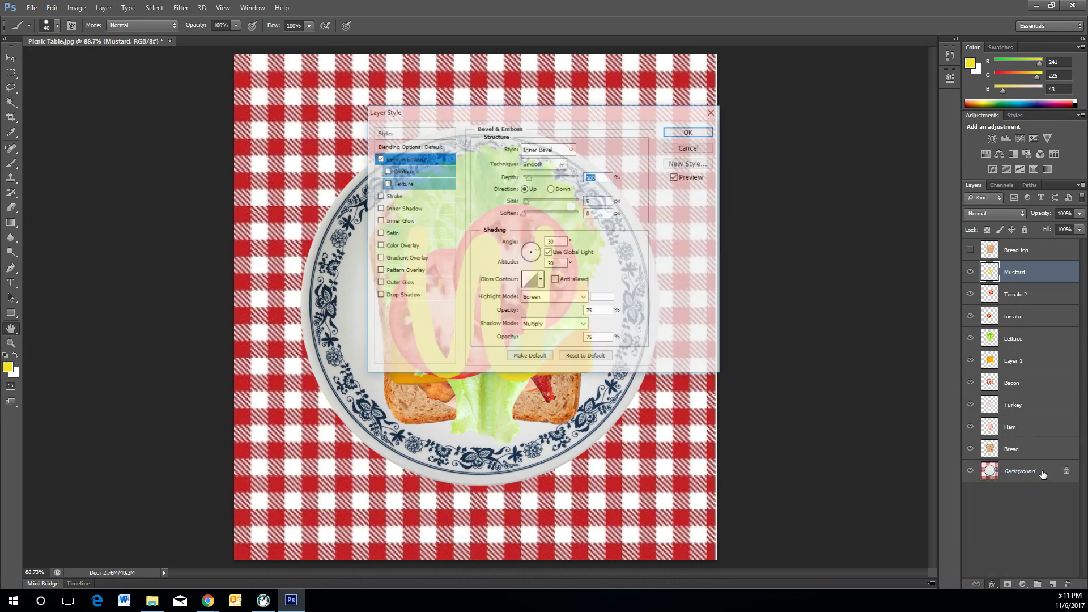
left_click_drag(483, 109, 691, 171)
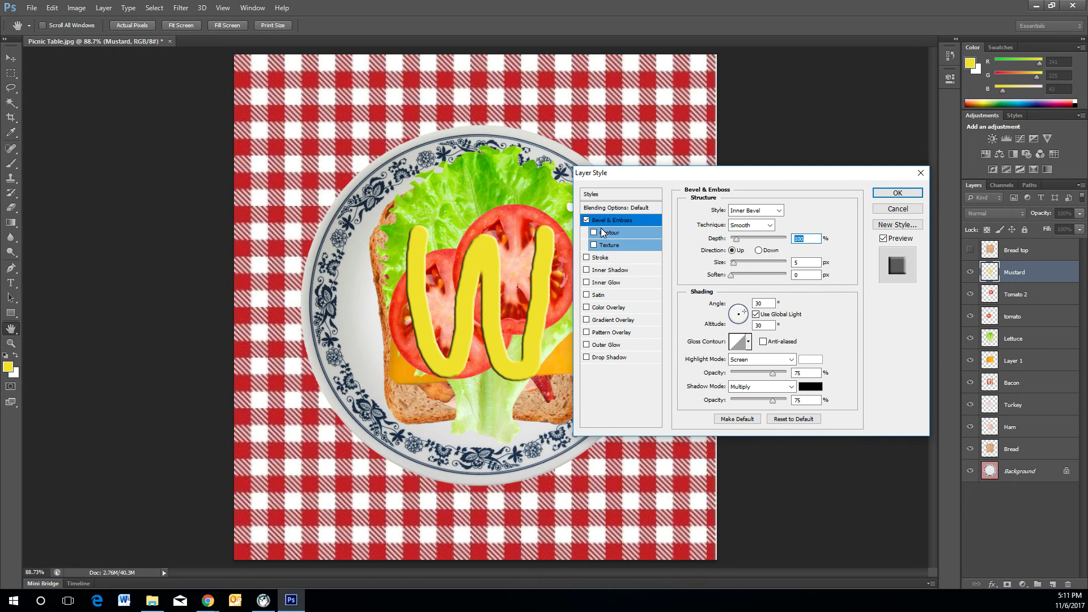
left_click(594, 233)
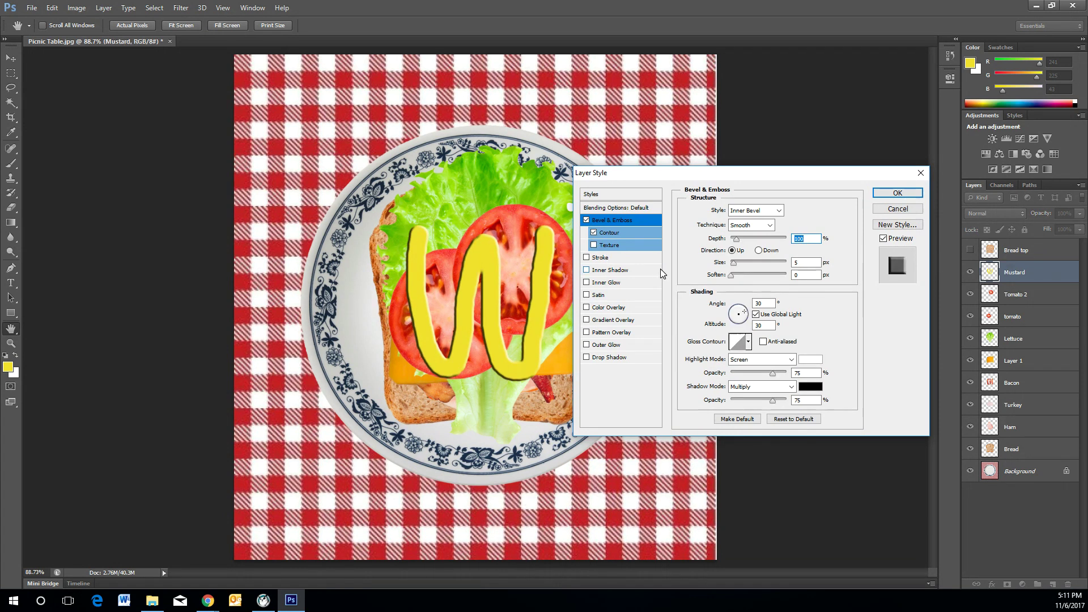
- Try the Outer Bevel, Emboss, Pillow Emboss and Stroke Emboss styles on the mustard, ending on Inner Bevel
left_click(765, 210)
left_click(753, 221)
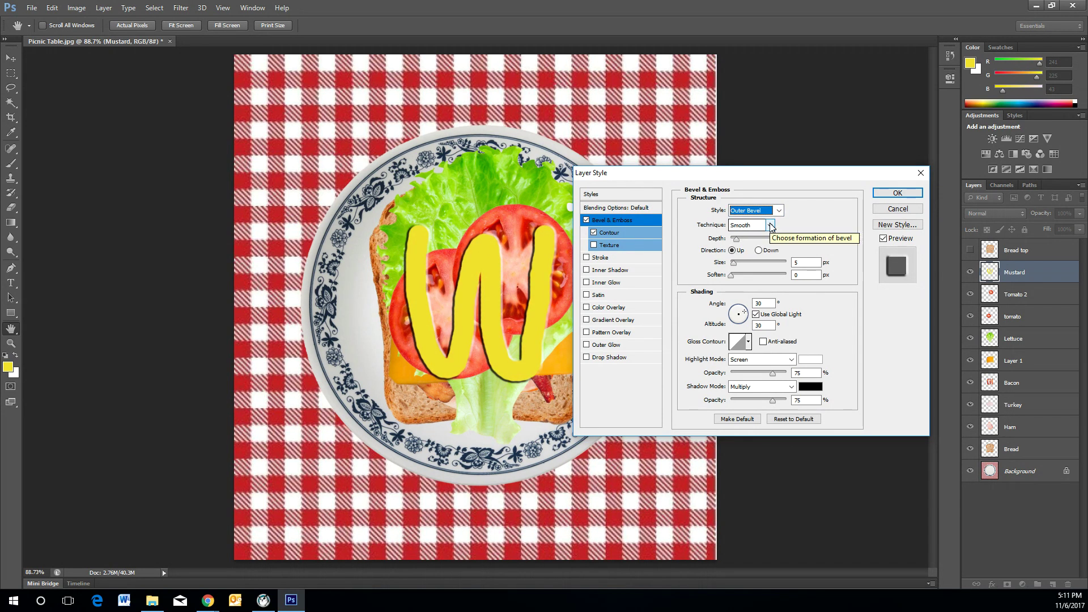
left_click(778, 210)
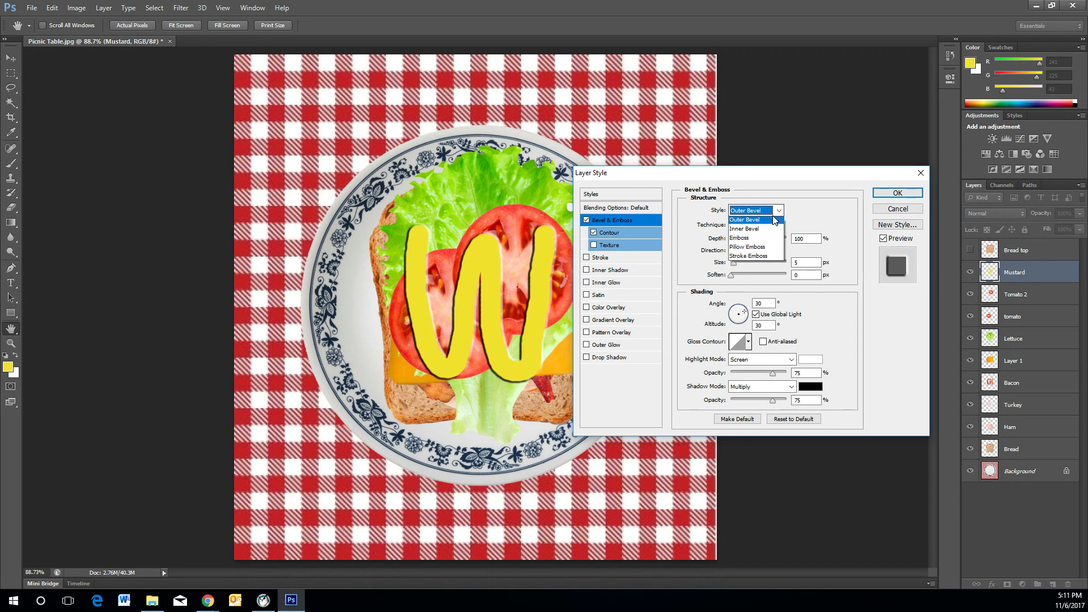
left_click(749, 236)
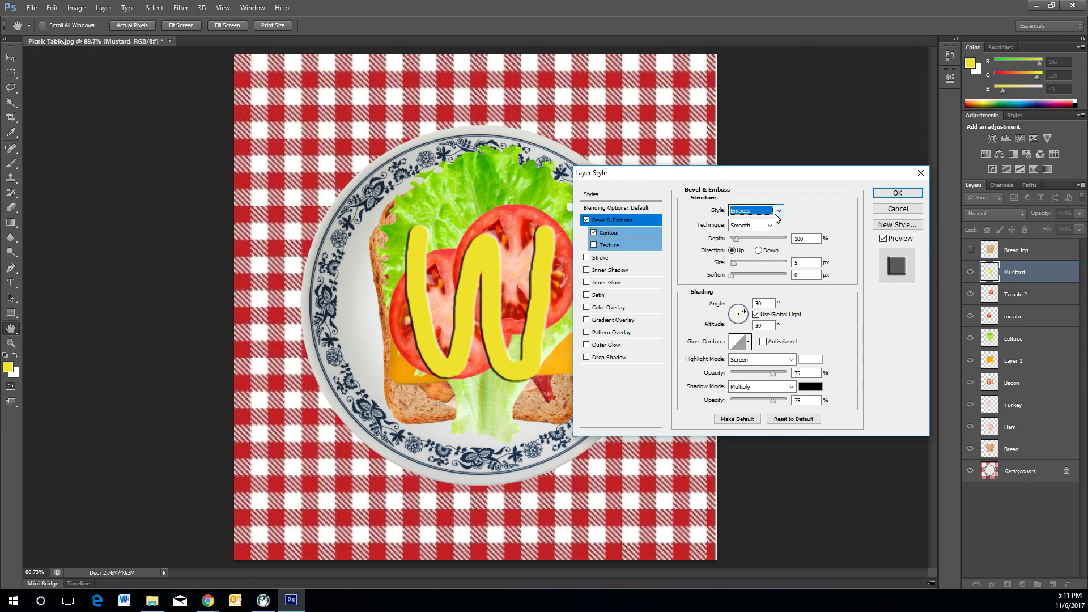
left_click(778, 210)
left_click(748, 244)
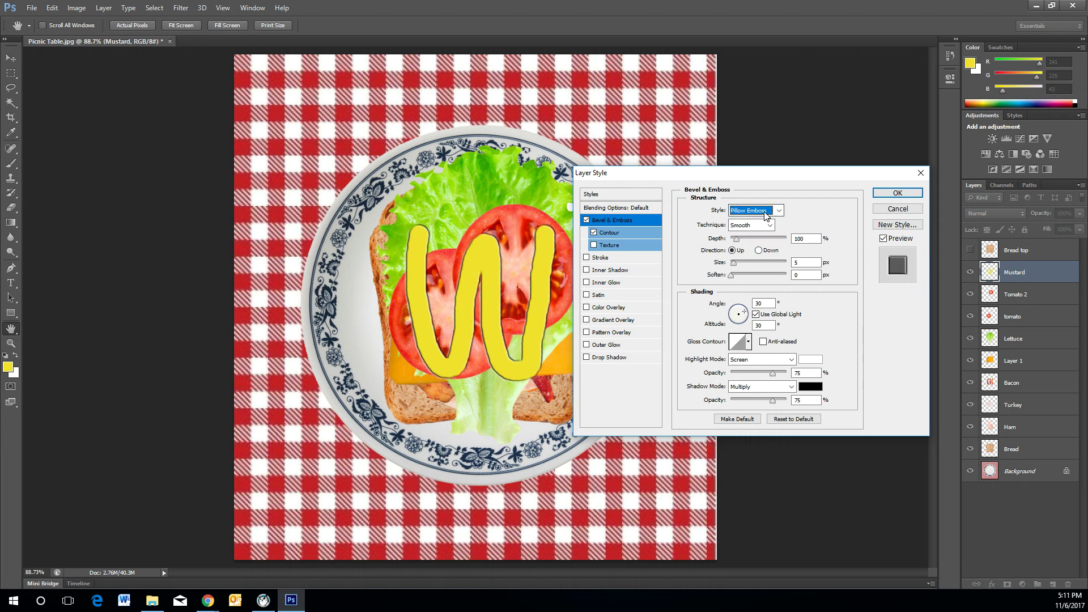
left_click(777, 210)
left_click(748, 254)
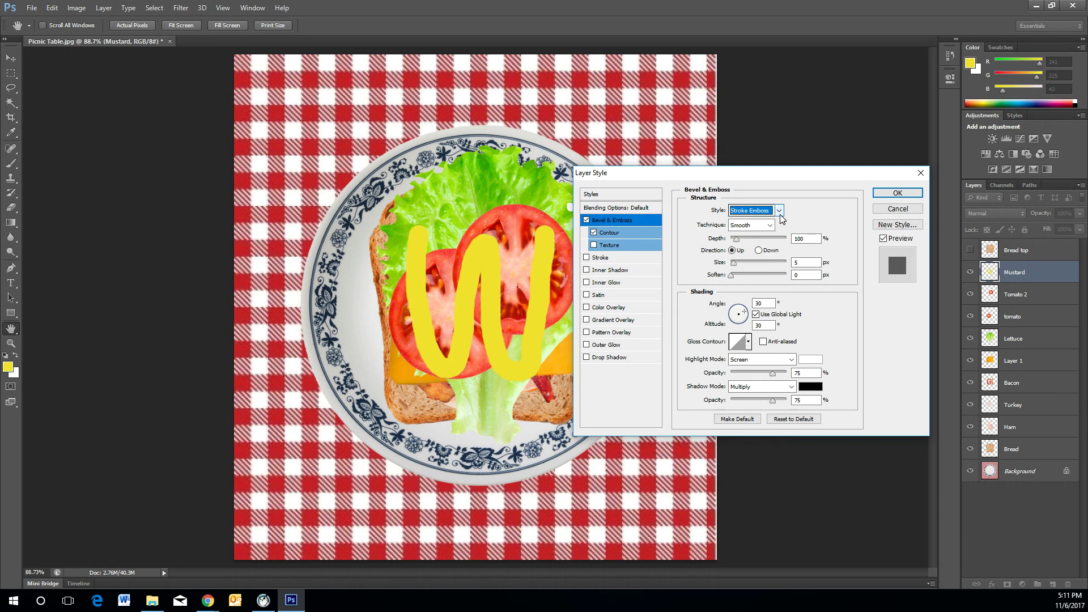
left_click(780, 210)
left_click(748, 222)
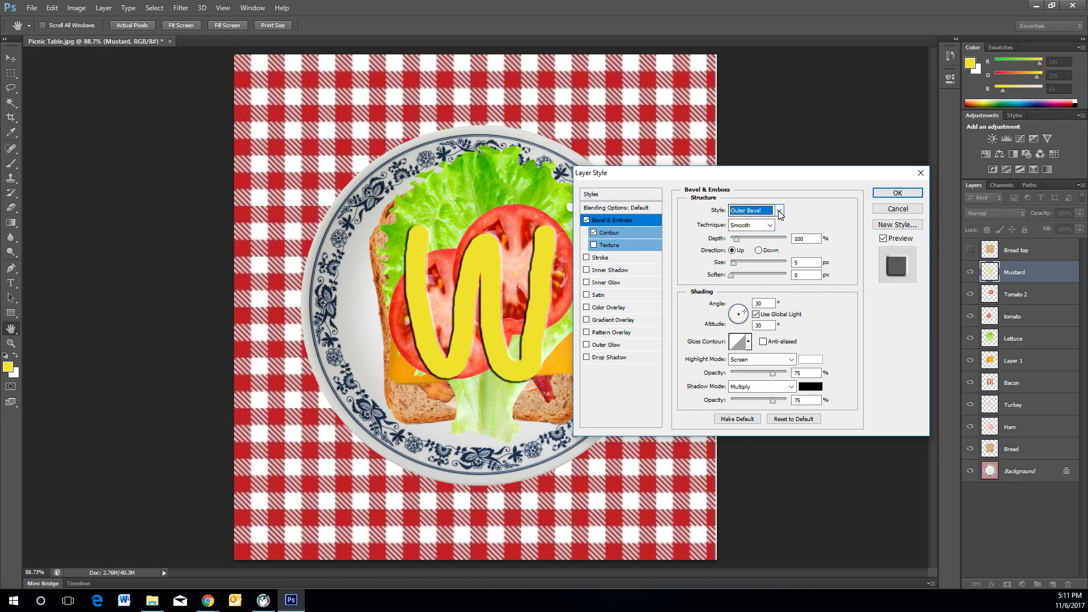
left_click(778, 210)
left_click(765, 231)
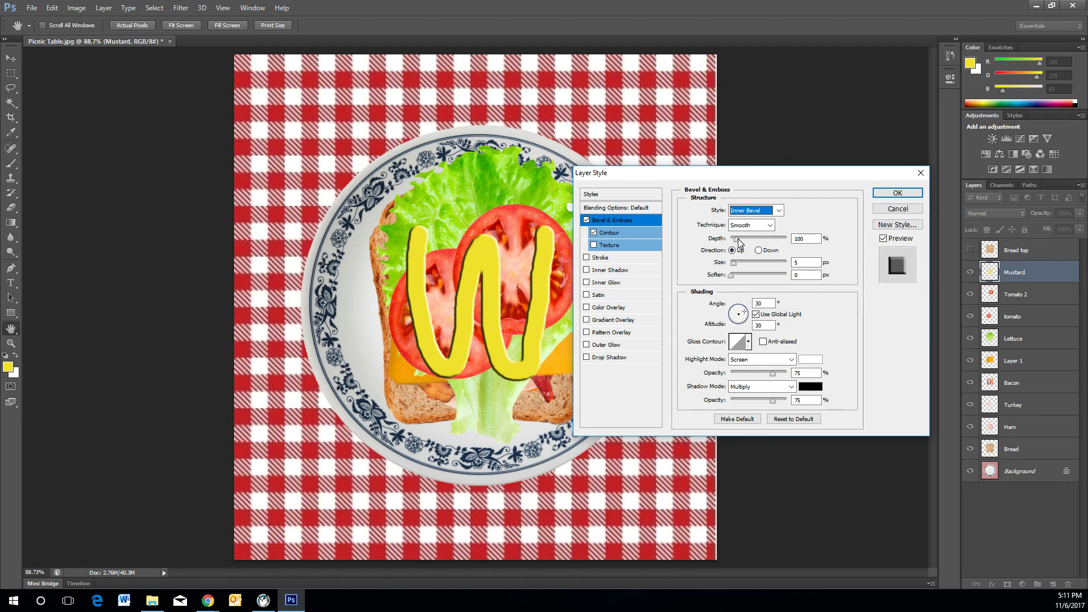
- Set the mustard bevel's depth to 246%, size to 38 px, light angle to 37° and altitude to 0°
left_click_drag(739, 243, 745, 272)
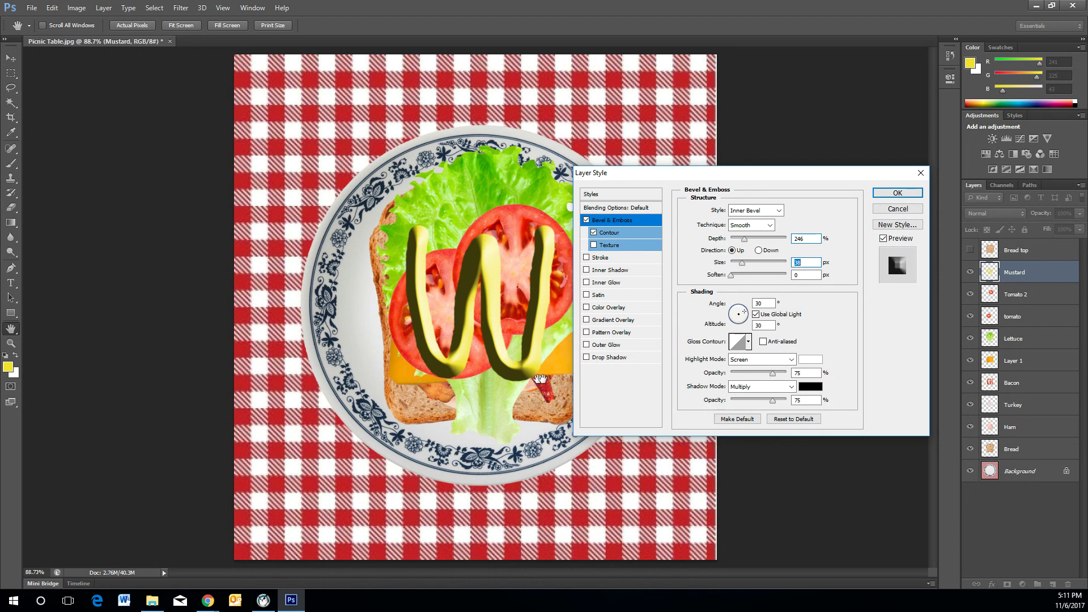
left_click_drag(748, 321, 740, 311)
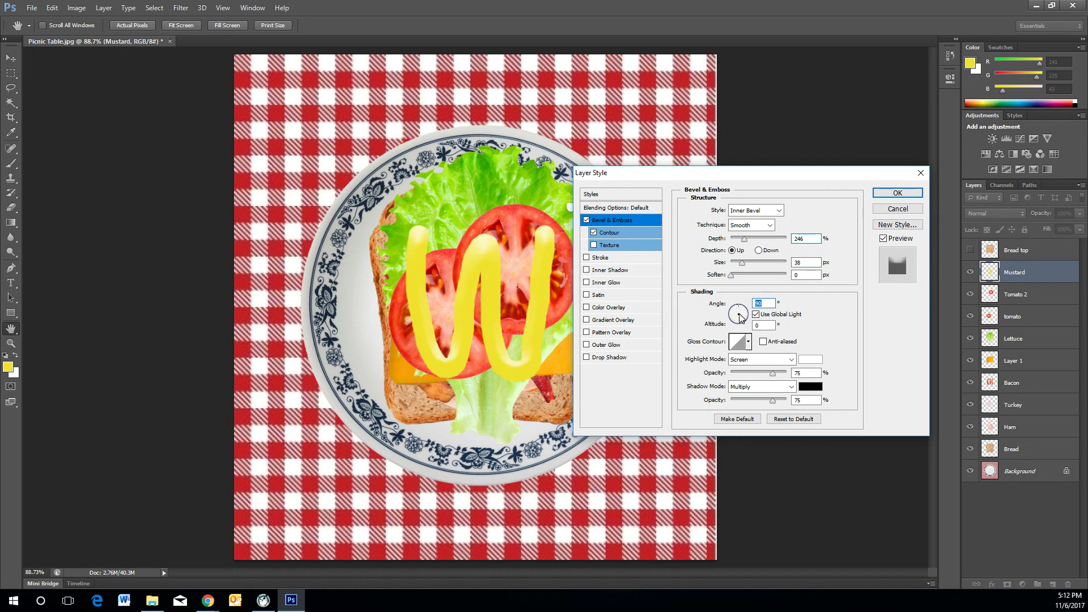
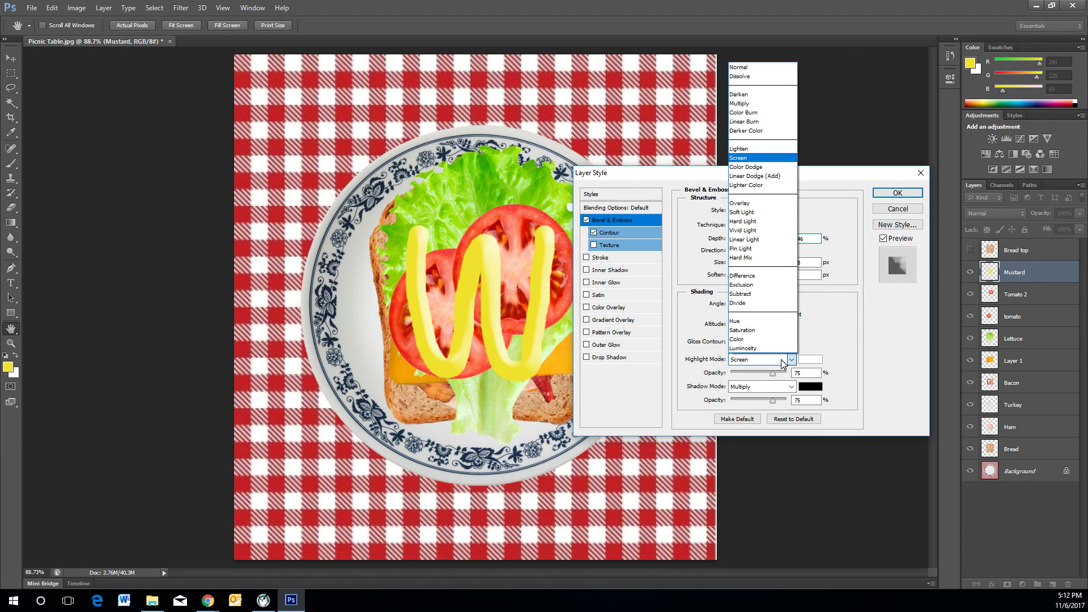
- Try different highlight blend modes on the mustard bevel, including Darken, Dissolve, Lighten, Soft Light, Hard Light, Vivid Light and Subtract
left_click(751, 94)
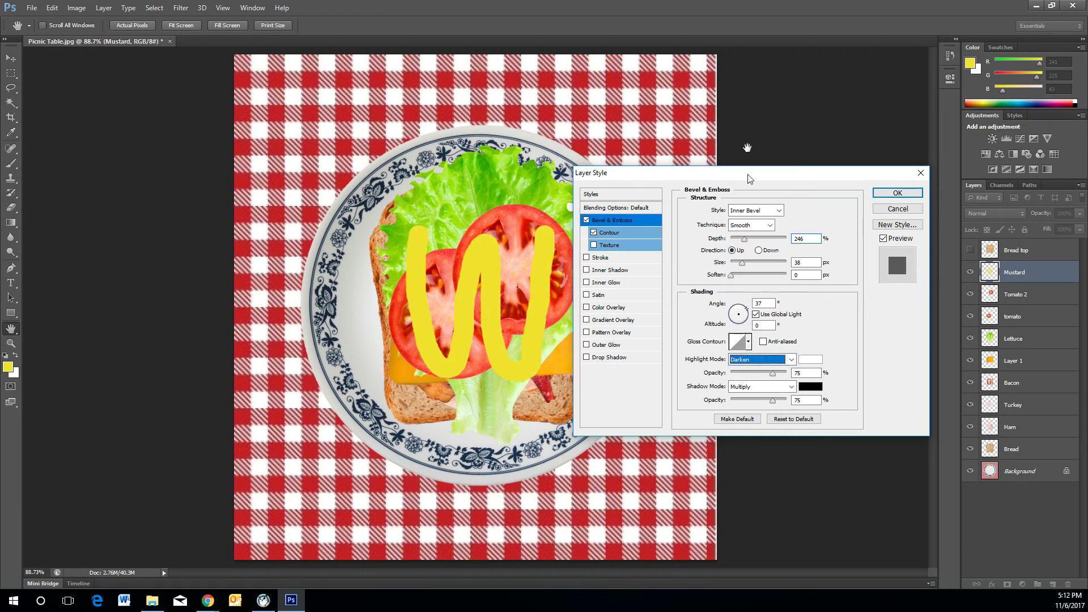
left_click(780, 360)
left_click(757, 76)
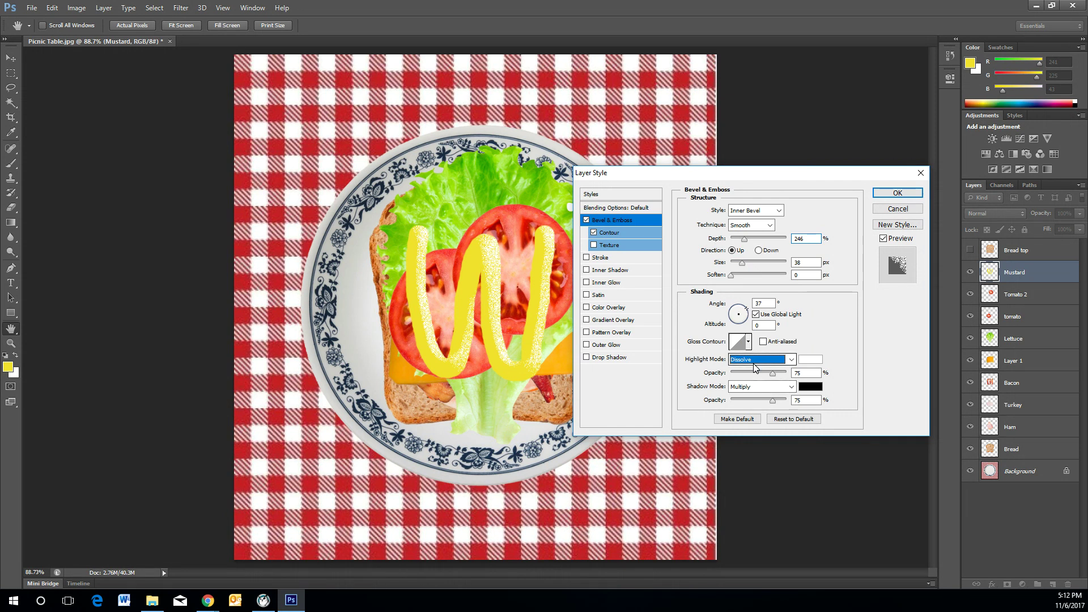
key("Down")
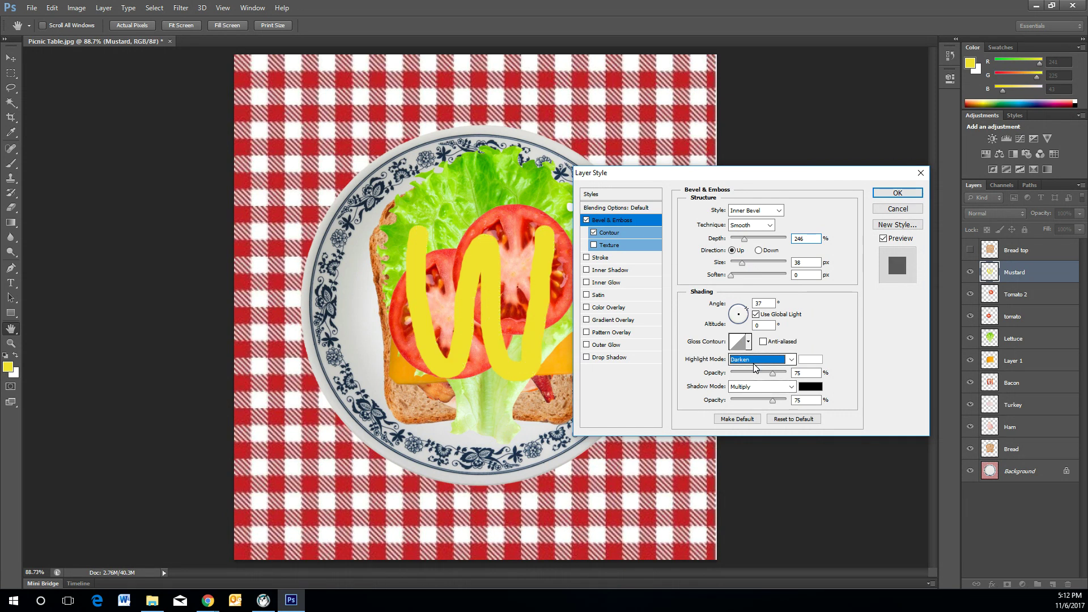
key("Down")
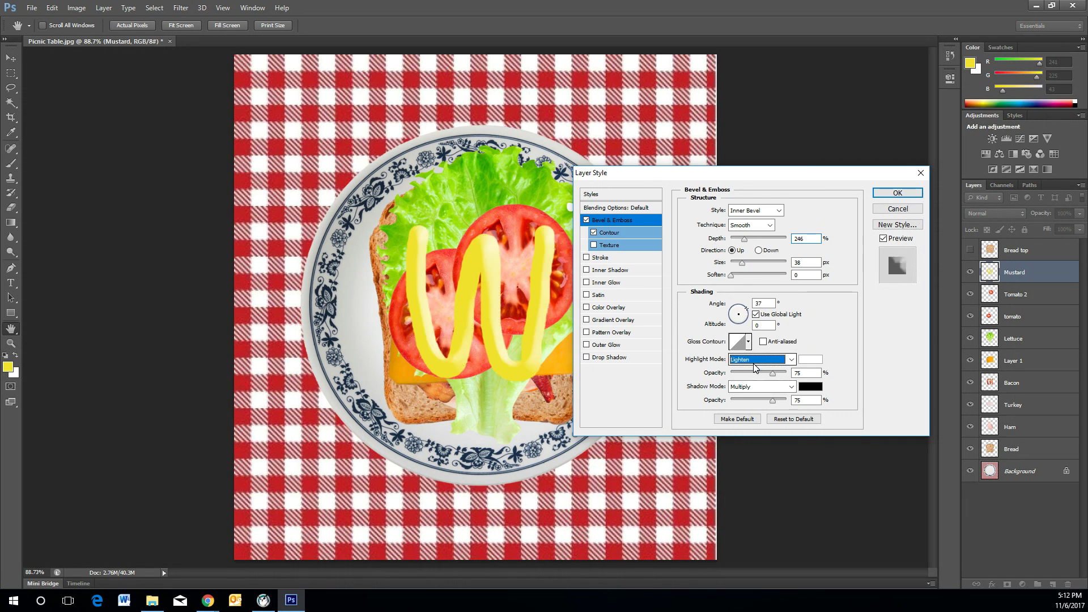
key("Down")
key("Down")
key("Down")
key("Down")
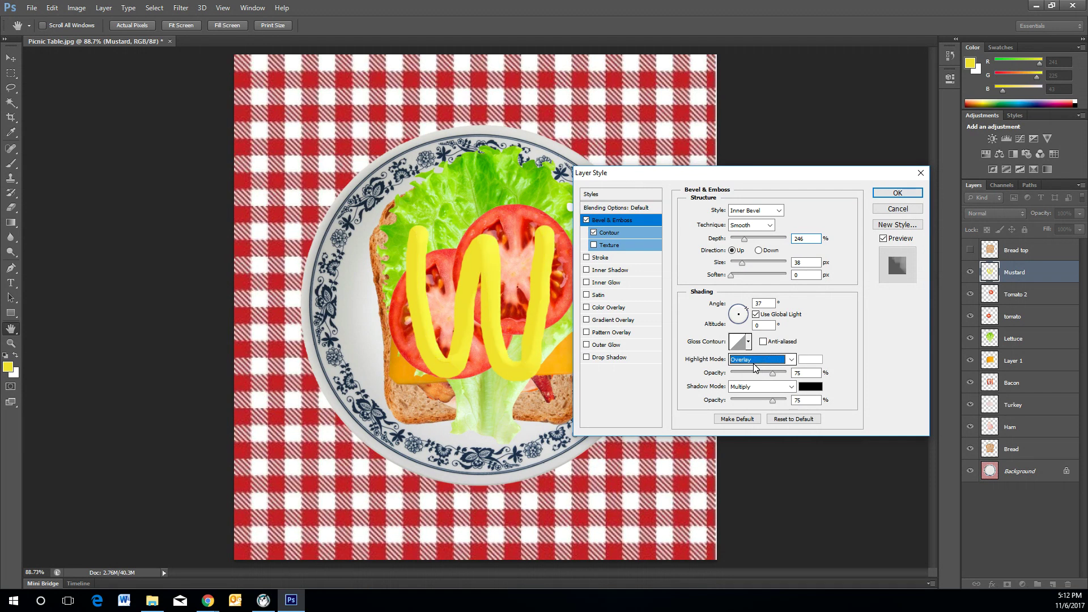
key("Down")
key("Down")
key("Down")
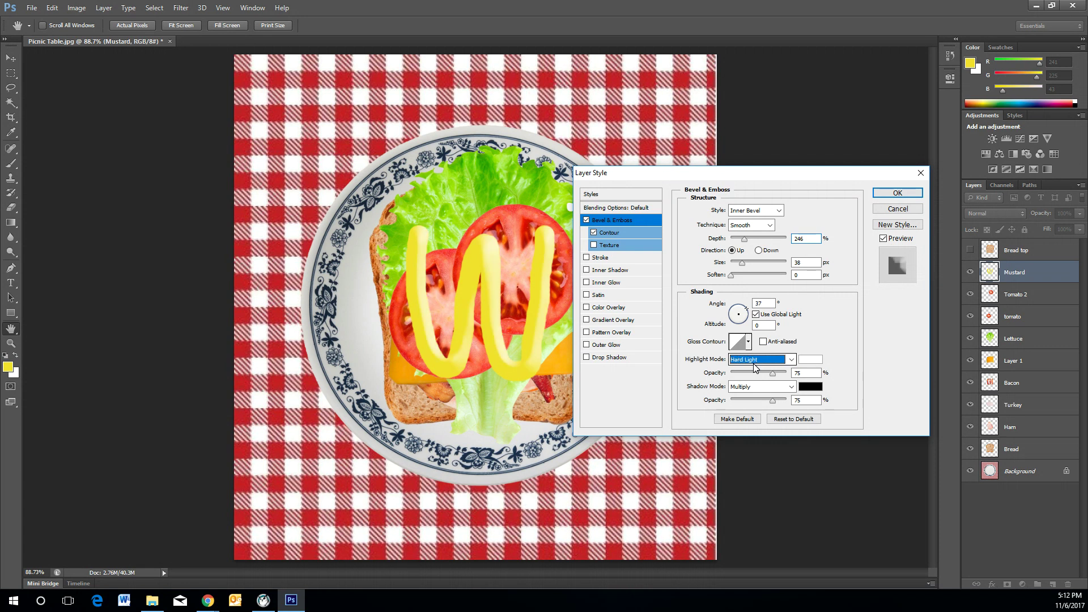
key("Up")
key("Up")
key("Down")
key("Up")
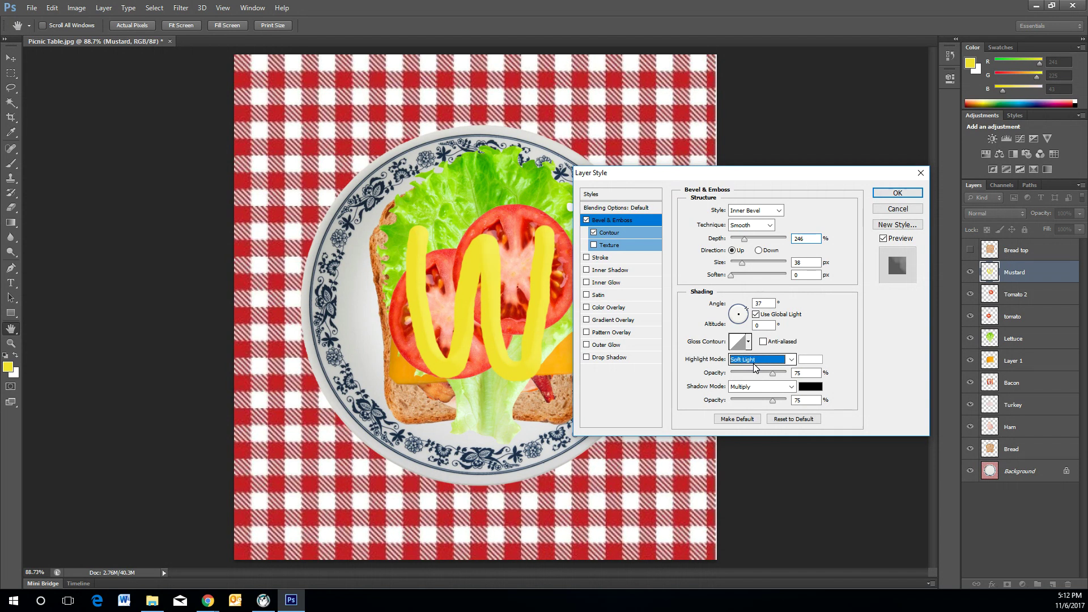
key("Up")
key("Up")
key("Up")
key("Up")
key("Up")
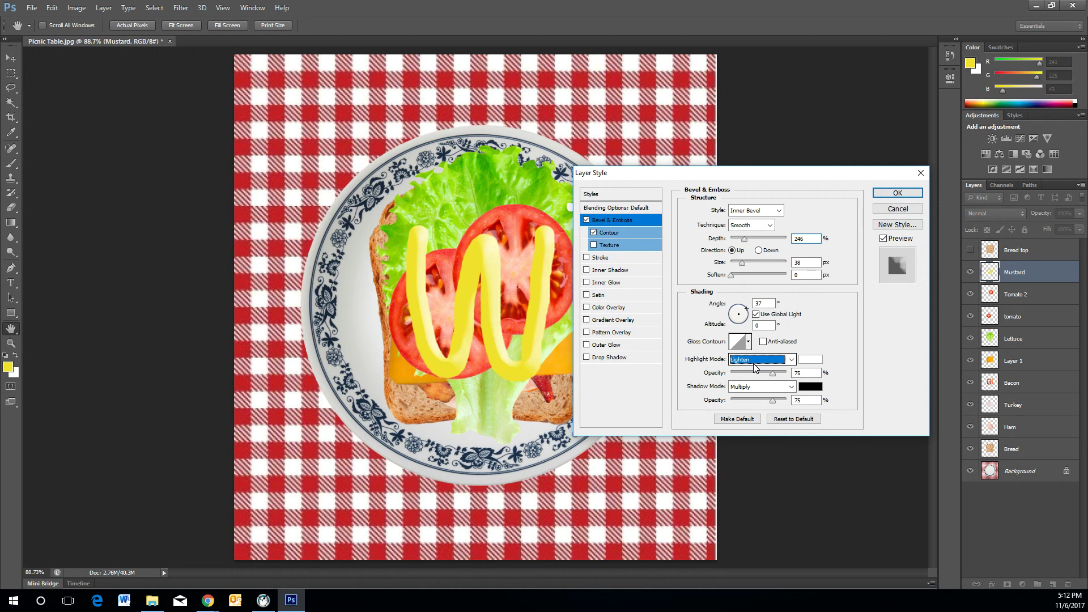
key("Up")
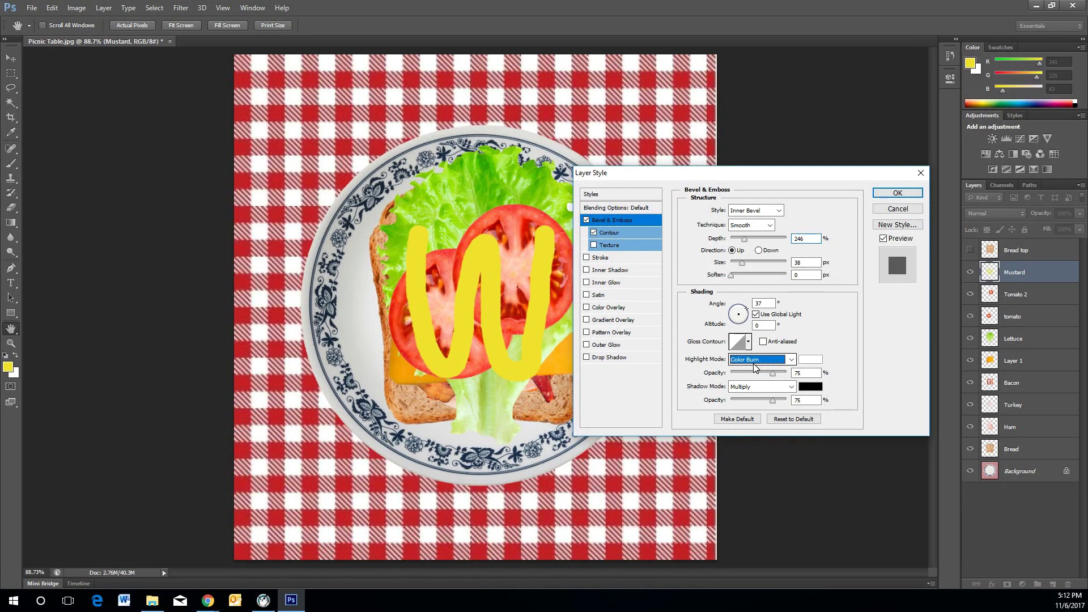
key("Down")
key("Down")
key("Down")
key("Down")
key("Down")
key("Down")
key("Down")
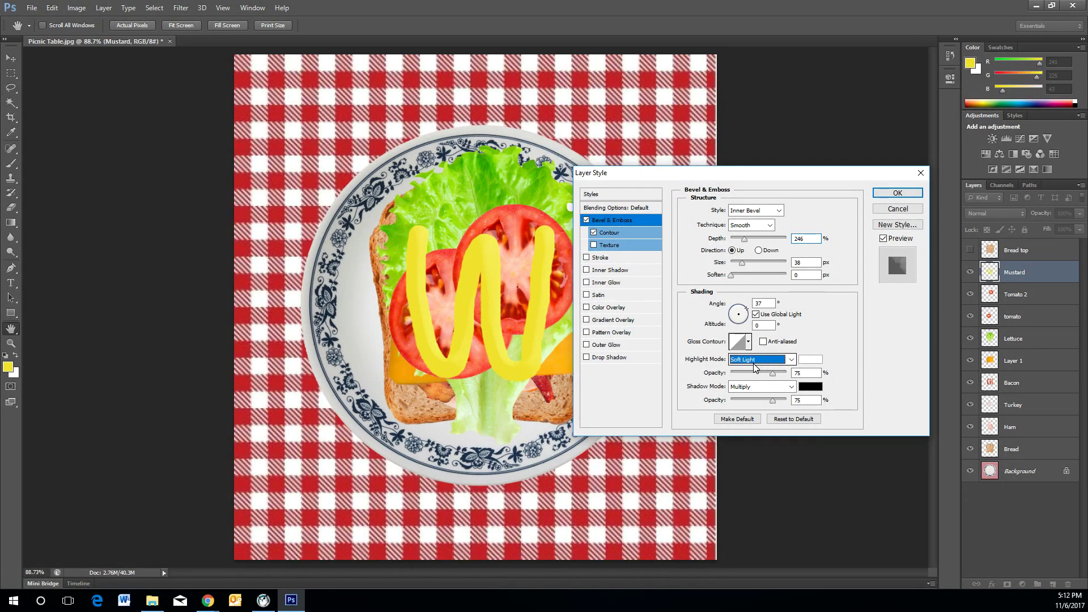
key("Down")
key("Down")
key("Down")
key("Down")
key("Down")
key("Down")
key("Down")
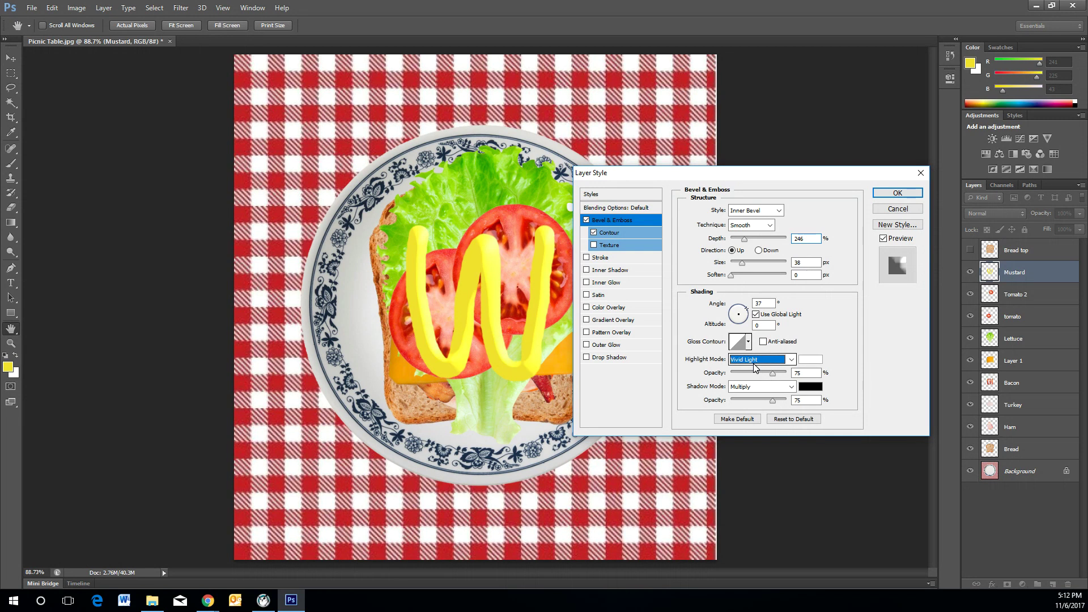
key("Down")
key("Down")
key("Down")
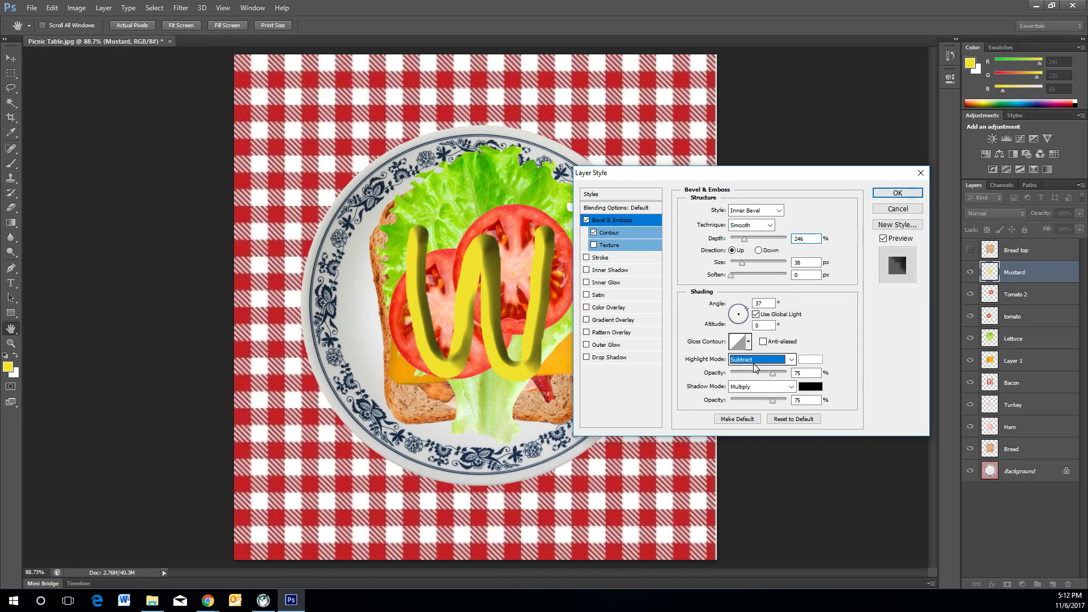
- Set the mustard bevel's highlight mode to Overlay
key("Up")
key("Up")
key("Up")
key("Up")
key("Up")
key("Up")
key("Up")
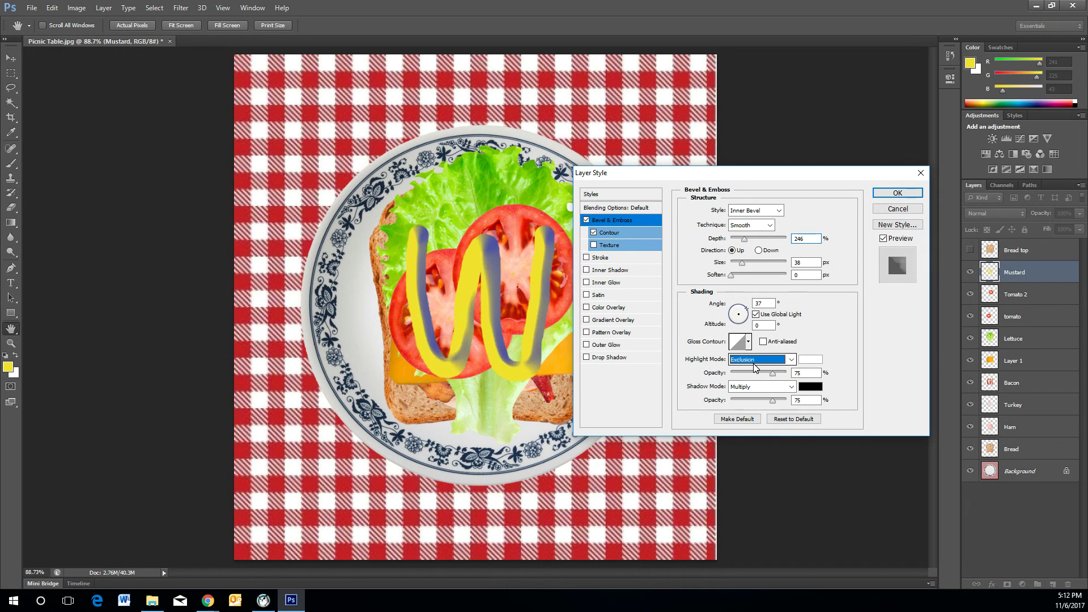
key("Up")
key("Up")
key("Up")
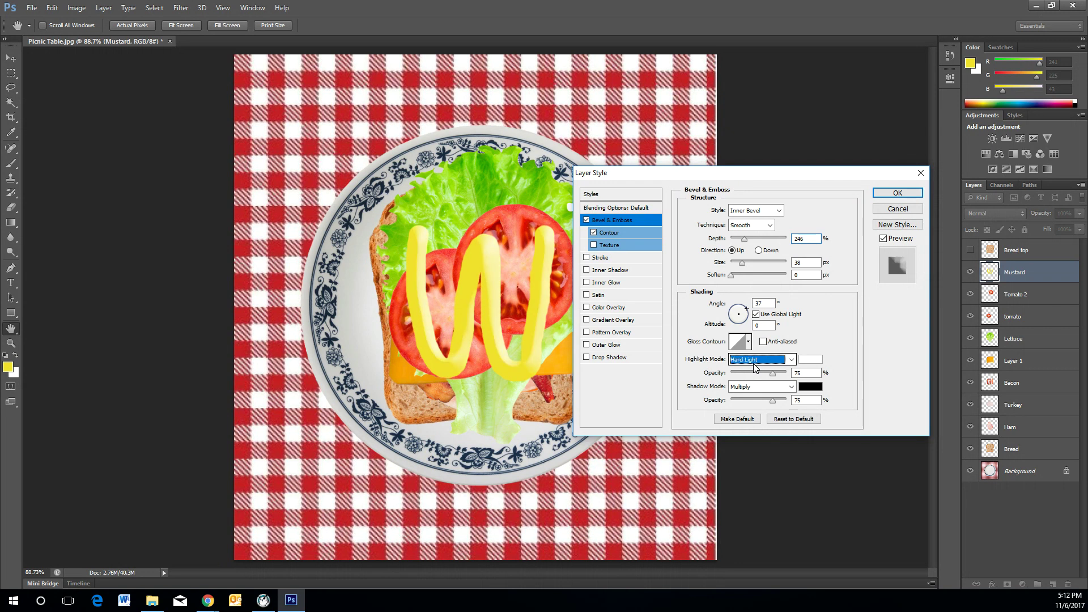
key("Up")
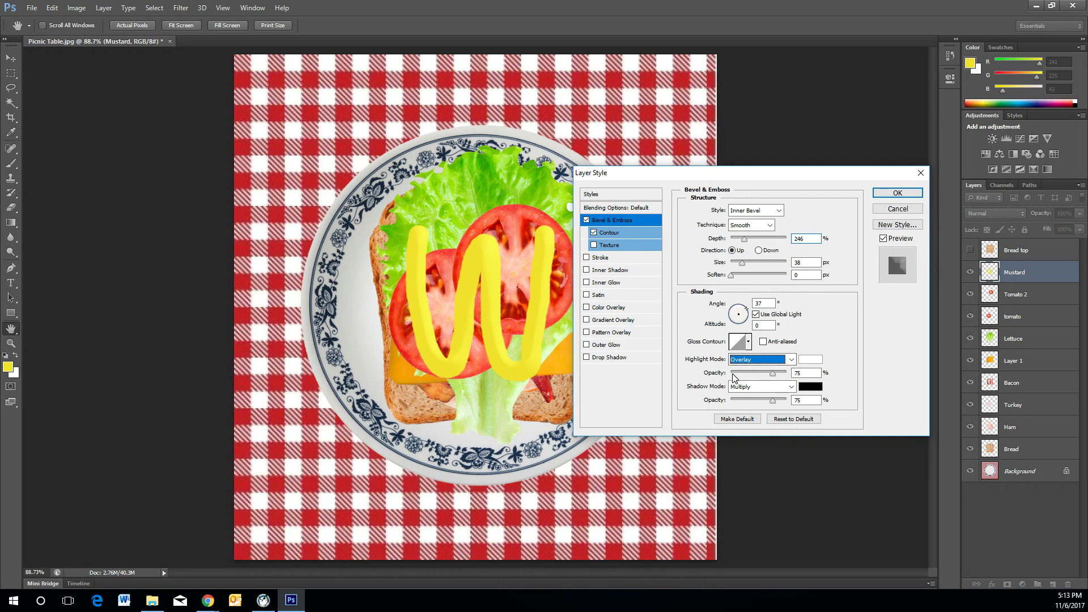
- Try several gloss contours on the mustard bevel, ending on the plain linear contour
left_click(748, 341)
left_click(683, 386)
left_click(719, 388)
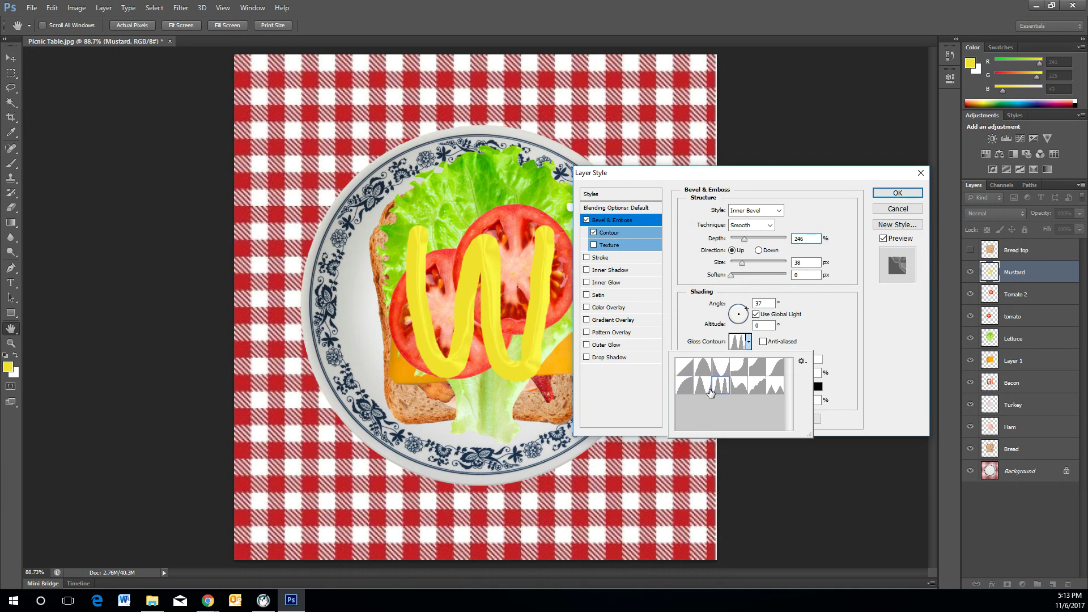
left_click(701, 387)
left_click(771, 388)
left_click(752, 367)
left_click(774, 366)
left_click(684, 387)
left_click(684, 366)
left_click(838, 310)
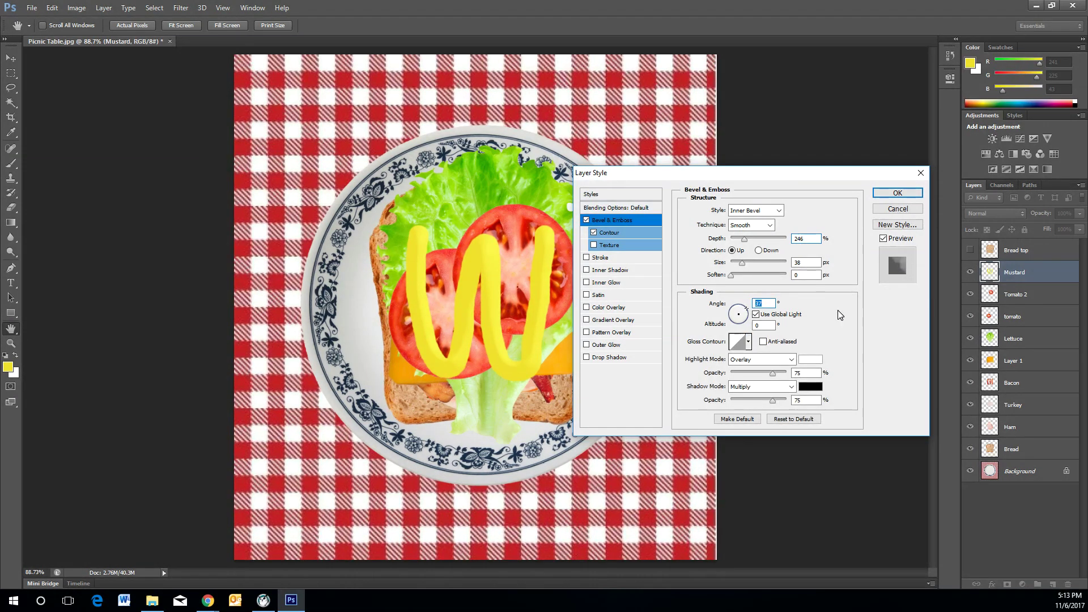
left_click_drag(771, 304, 748, 298)
- Add a Satin effect to the mustard at 3% opacity and apply the layer style
left_click(586, 294)
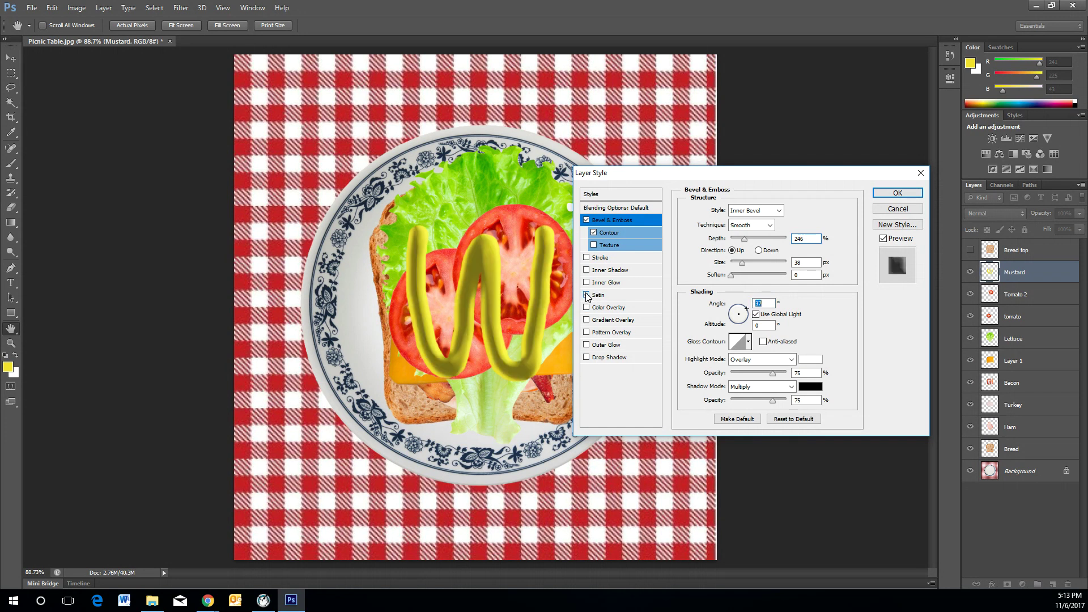
left_click(617, 294)
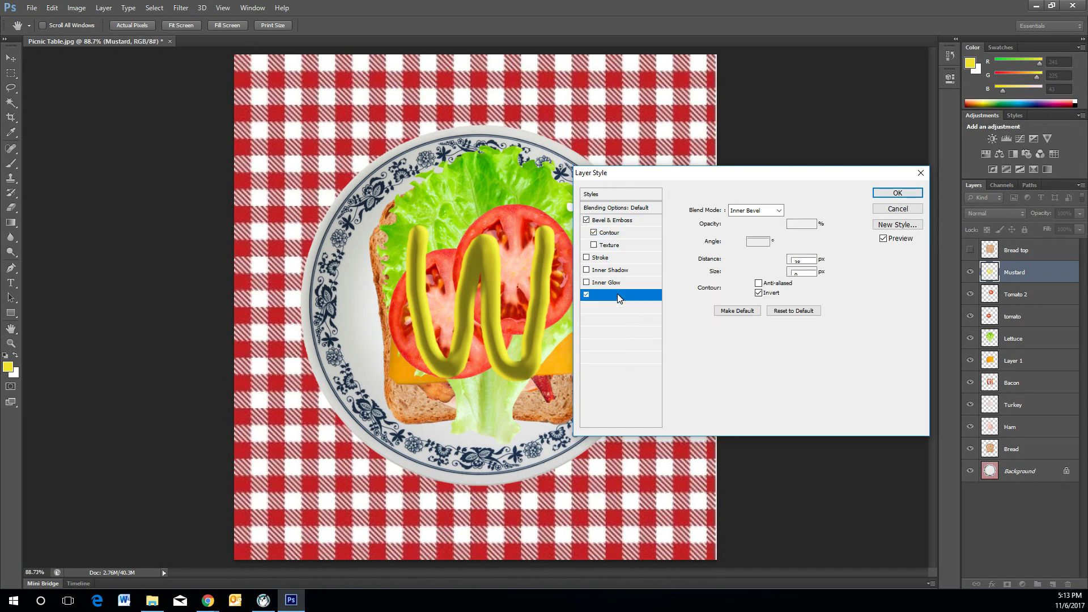
left_click_drag(748, 226, 738, 226)
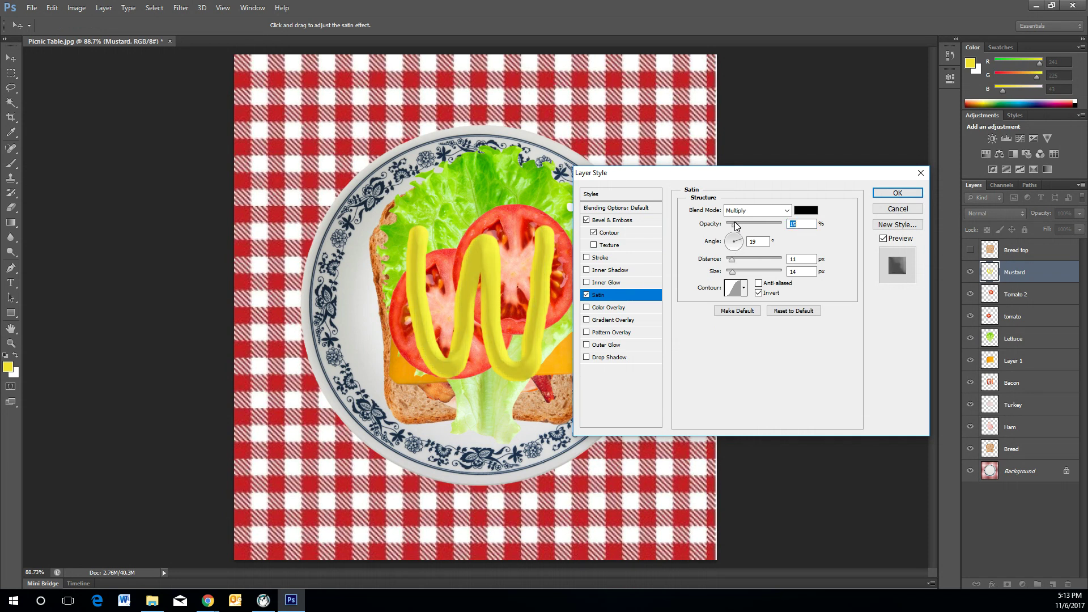
left_click_drag(732, 222, 727, 224)
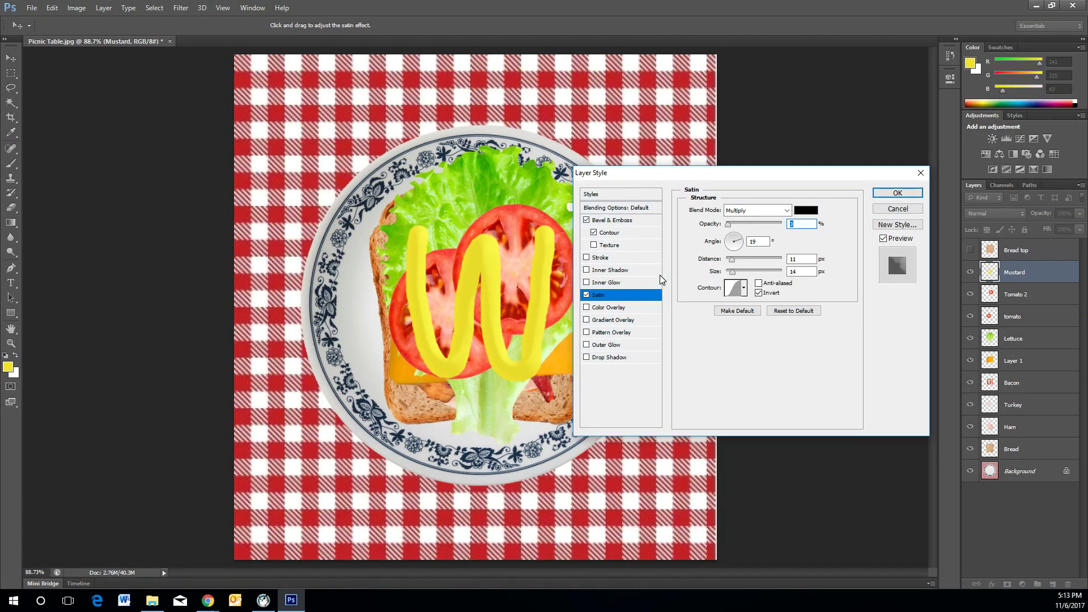
left_click(587, 296)
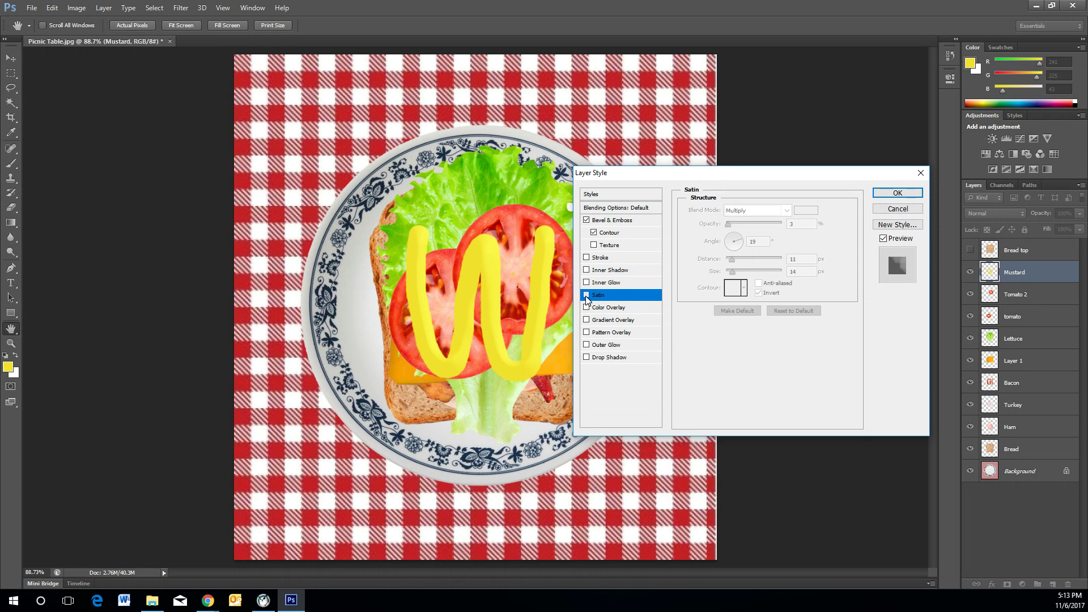
left_click(587, 295)
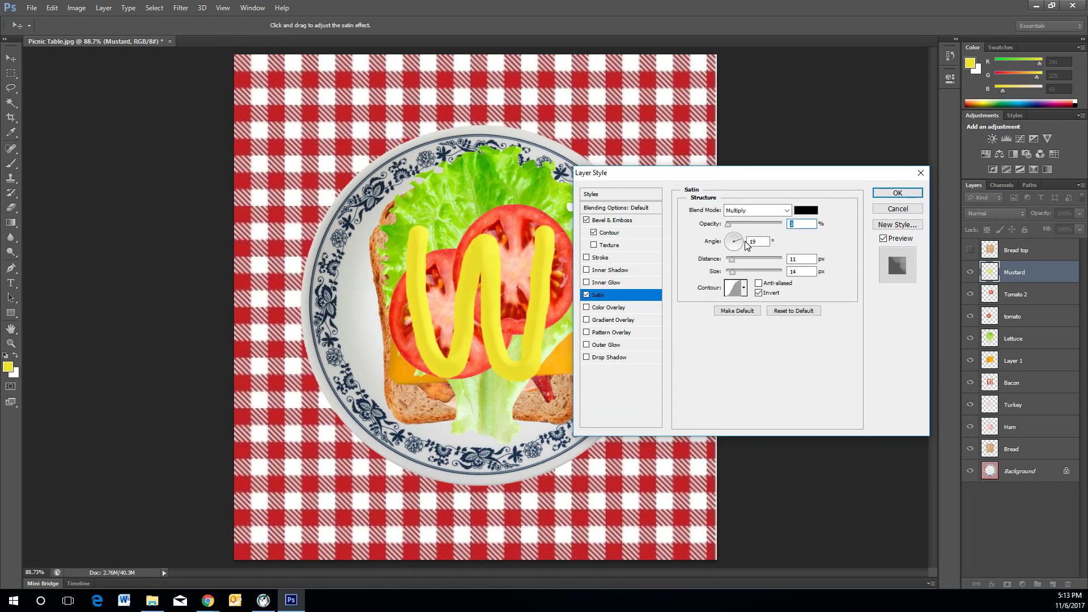
left_click(897, 193)
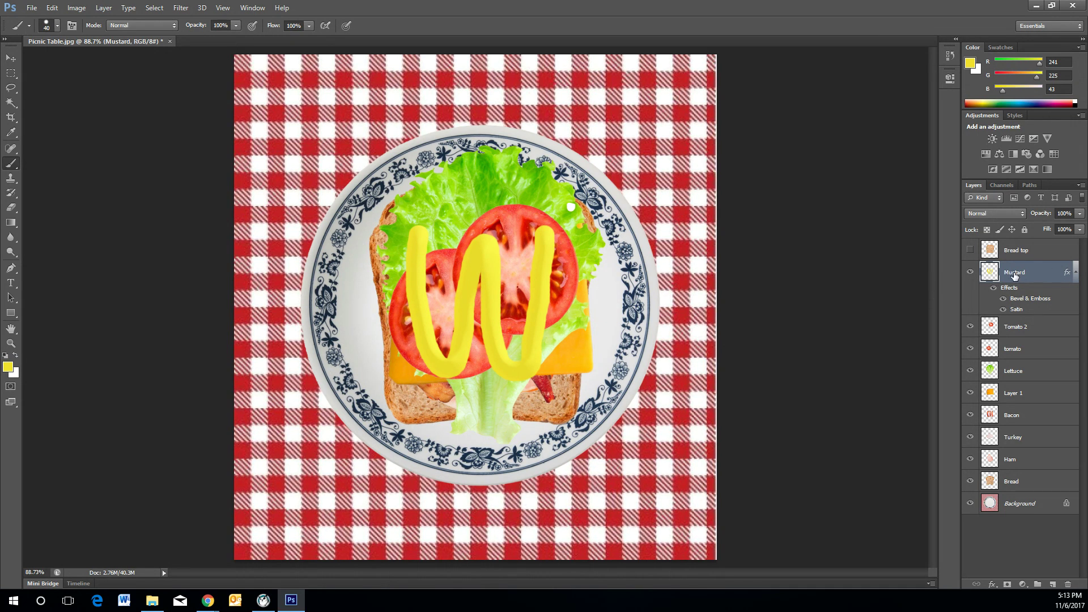
- Show the Bread top layer and save the layered document as Layersandwich in Photoshop format in Downloads, replacing the existing file
left_click(970, 251)
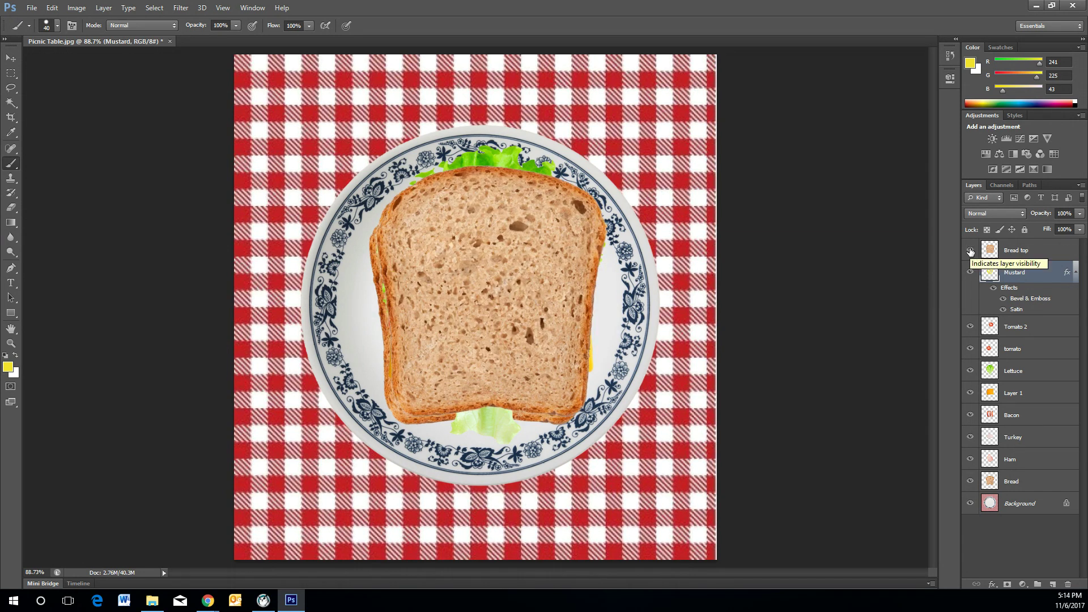
left_click(33, 7)
left_click(91, 143)
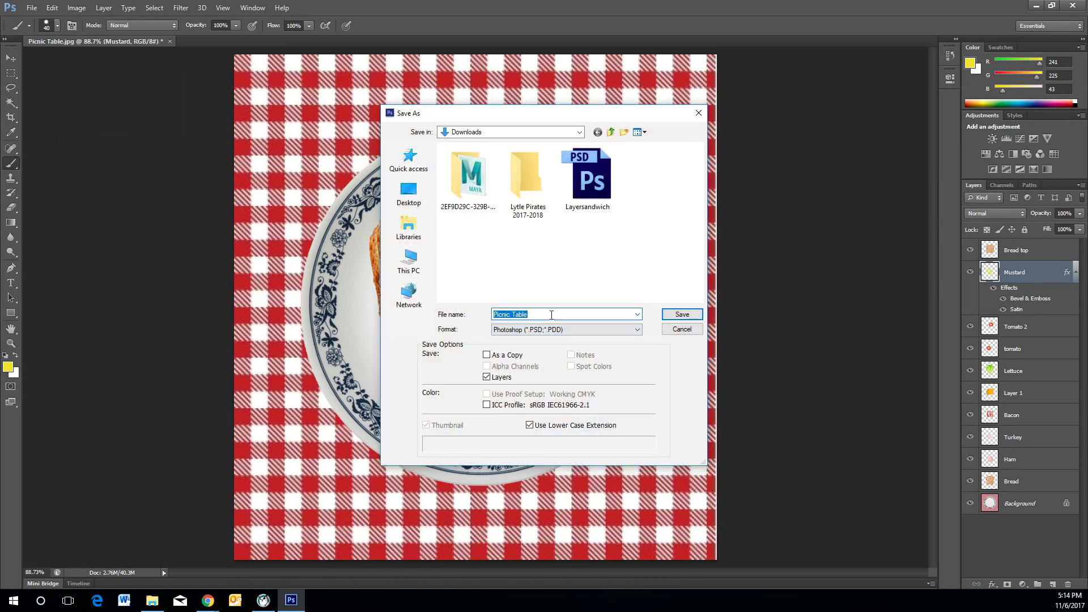
left_click(587, 178)
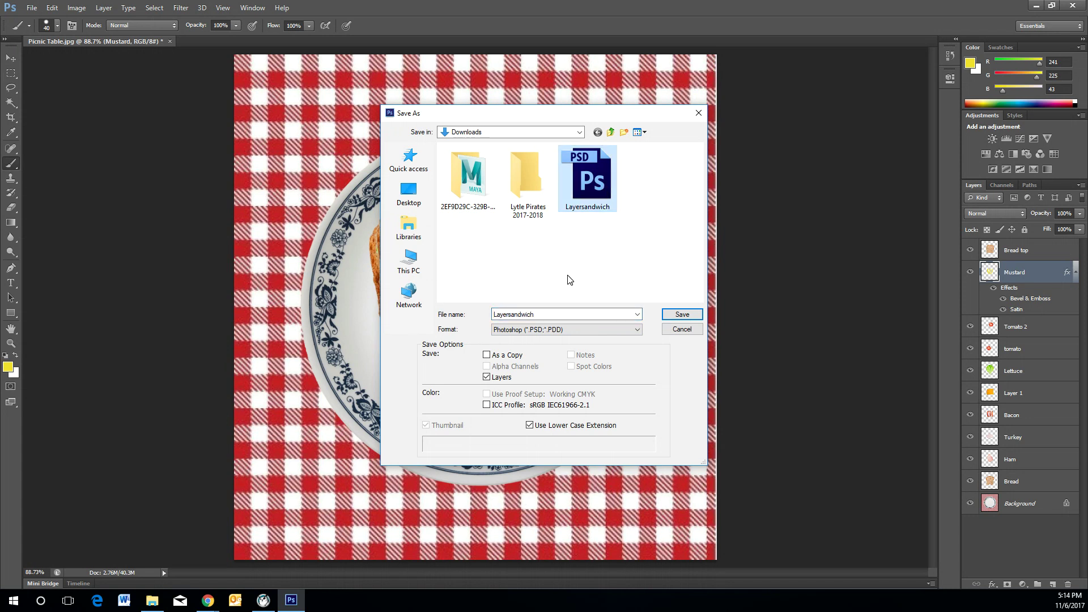
left_click(593, 338)
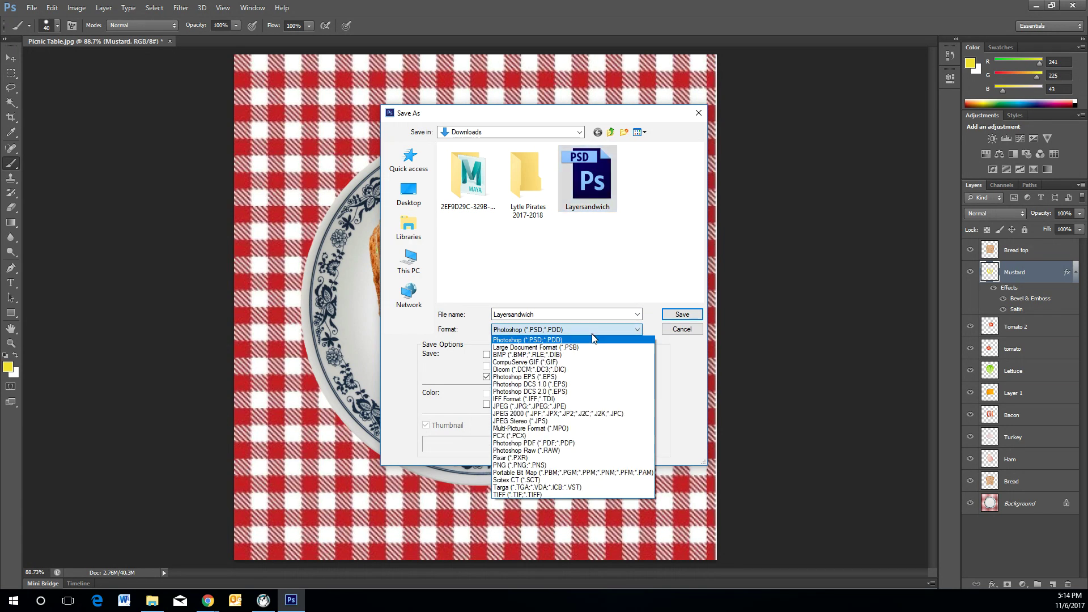
left_click(590, 342)
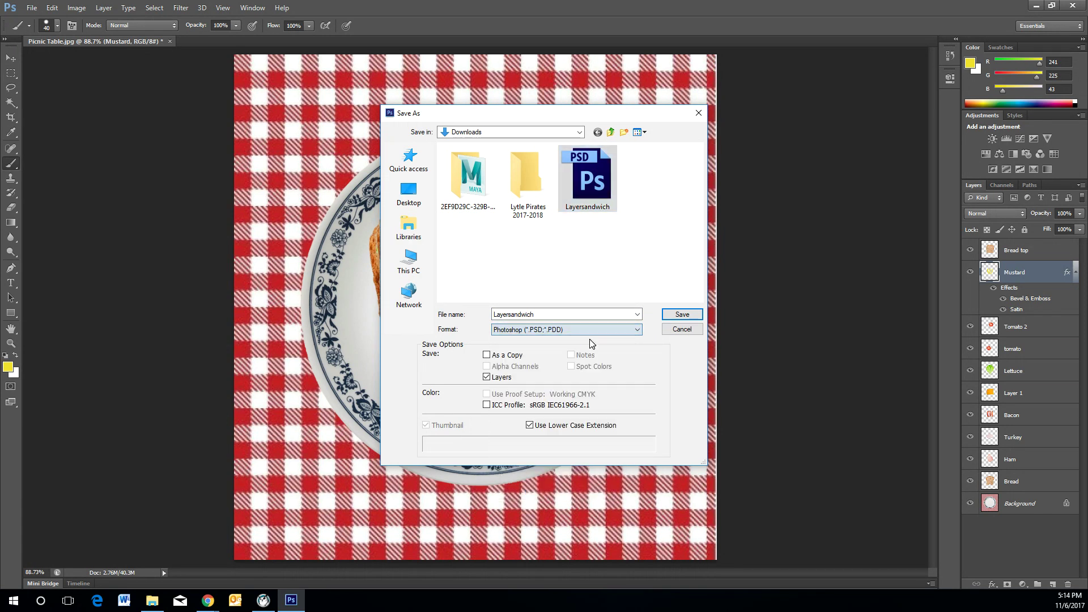
left_click(670, 316)
left_click(531, 229)
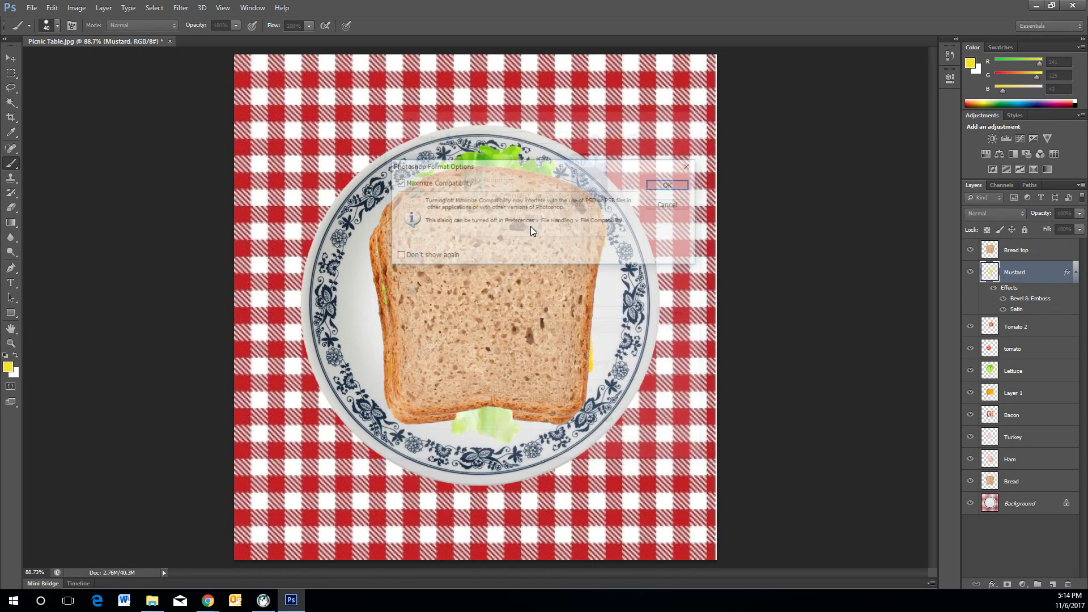
left_click(664, 185)
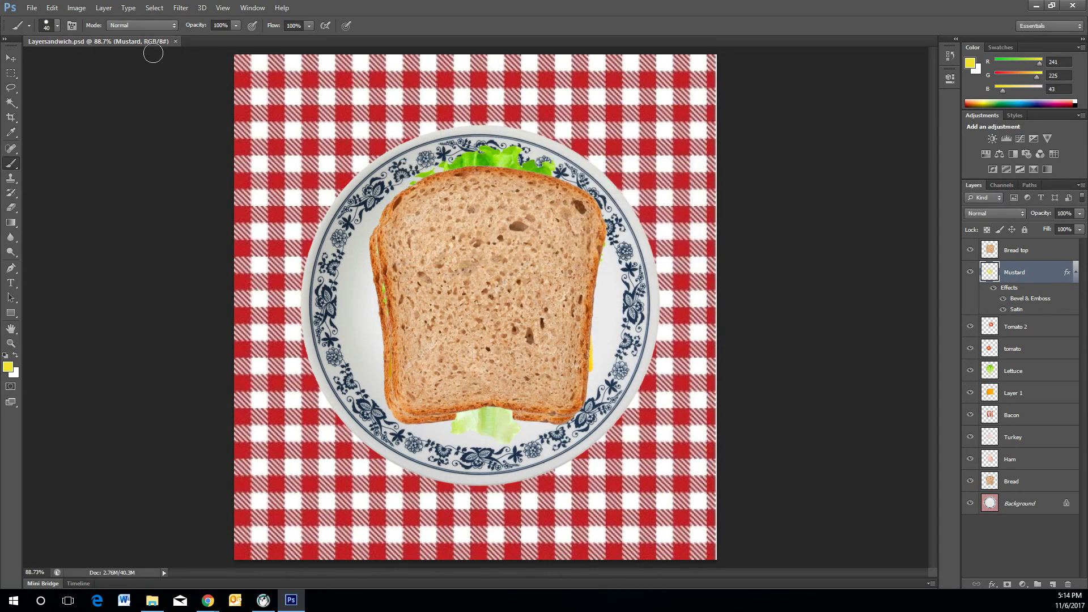
- Save a JPEG copy as Layersandwich.jpg in Downloads with Maximum quality 12
left_click(32, 8)
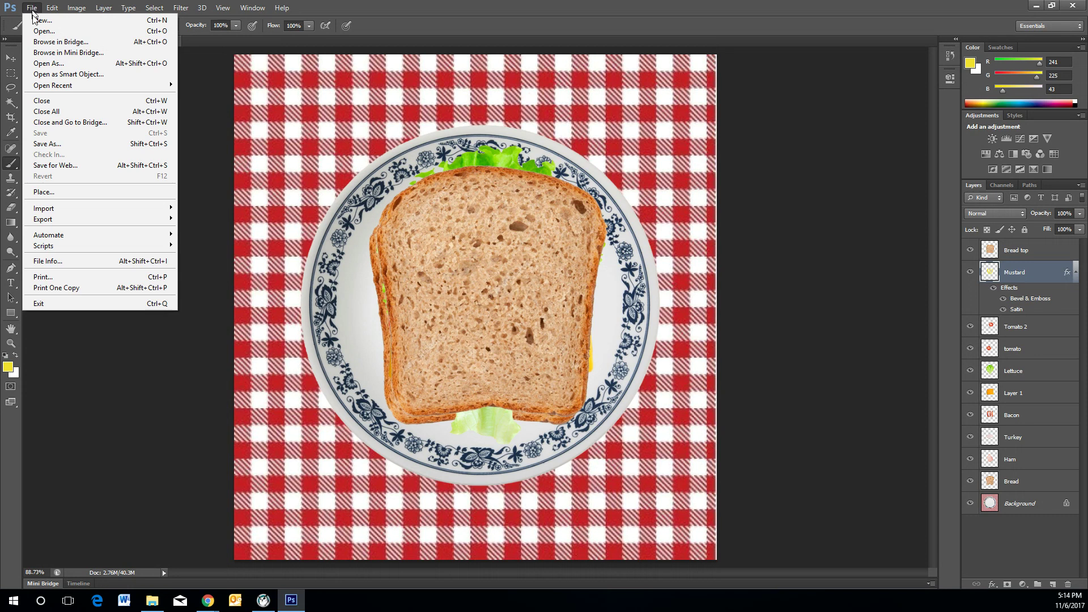
left_click(69, 146)
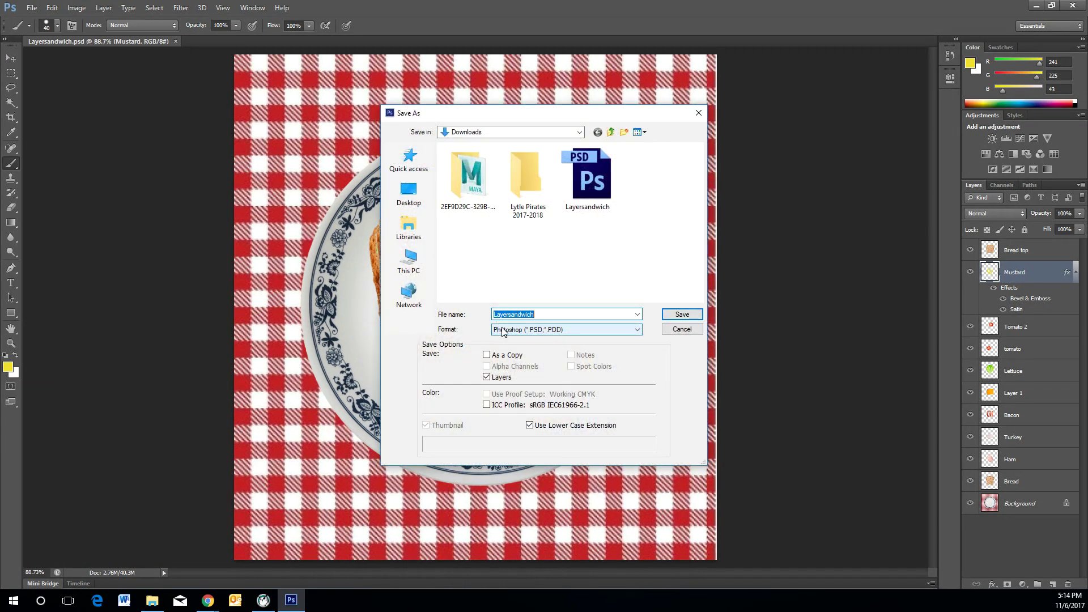
left_click(503, 331)
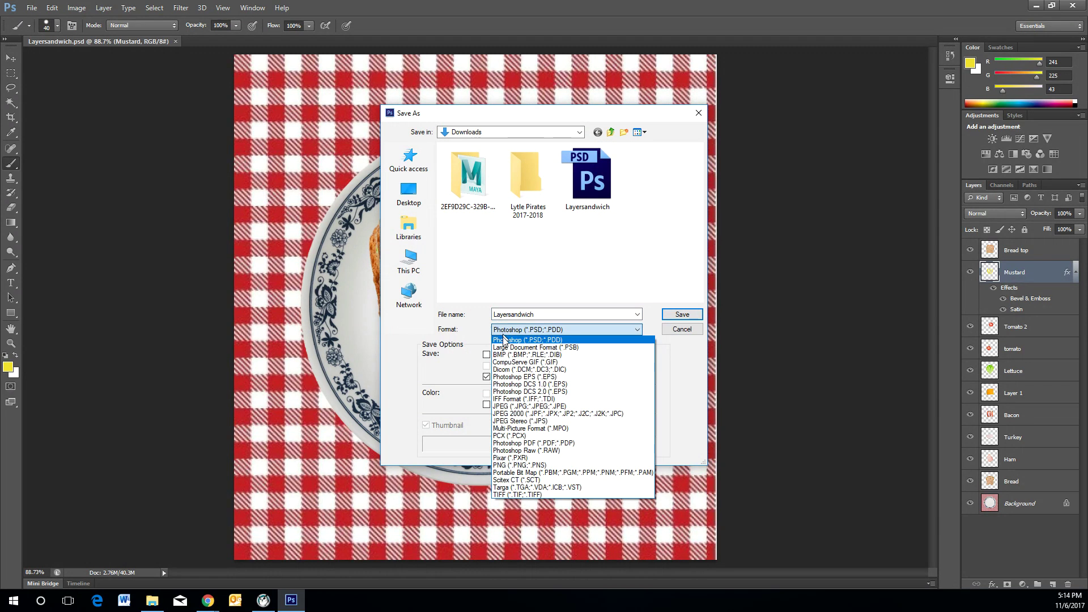
left_click(506, 408)
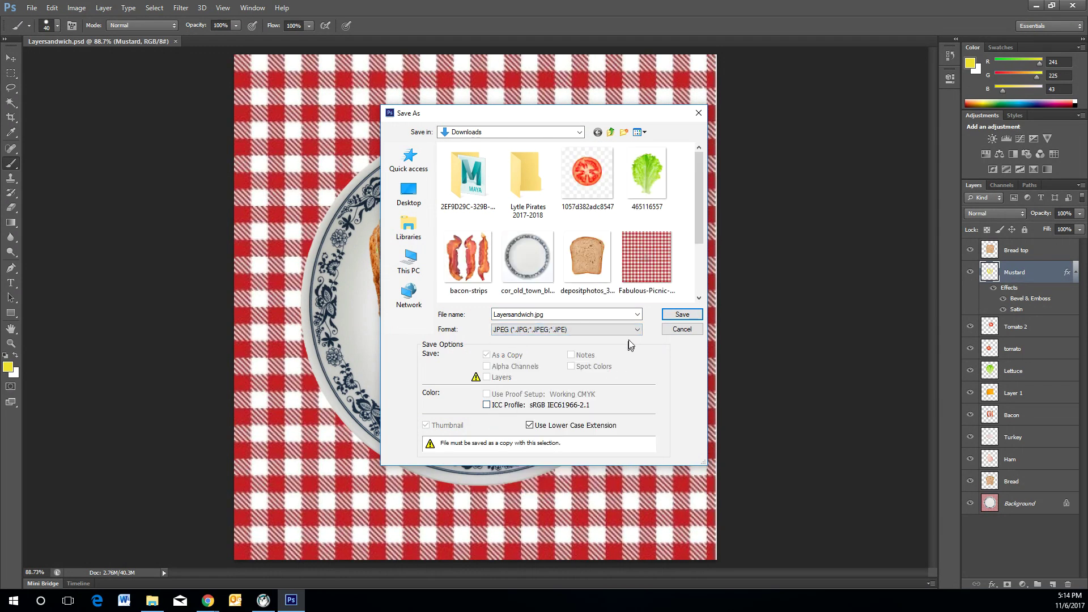
left_click(682, 315)
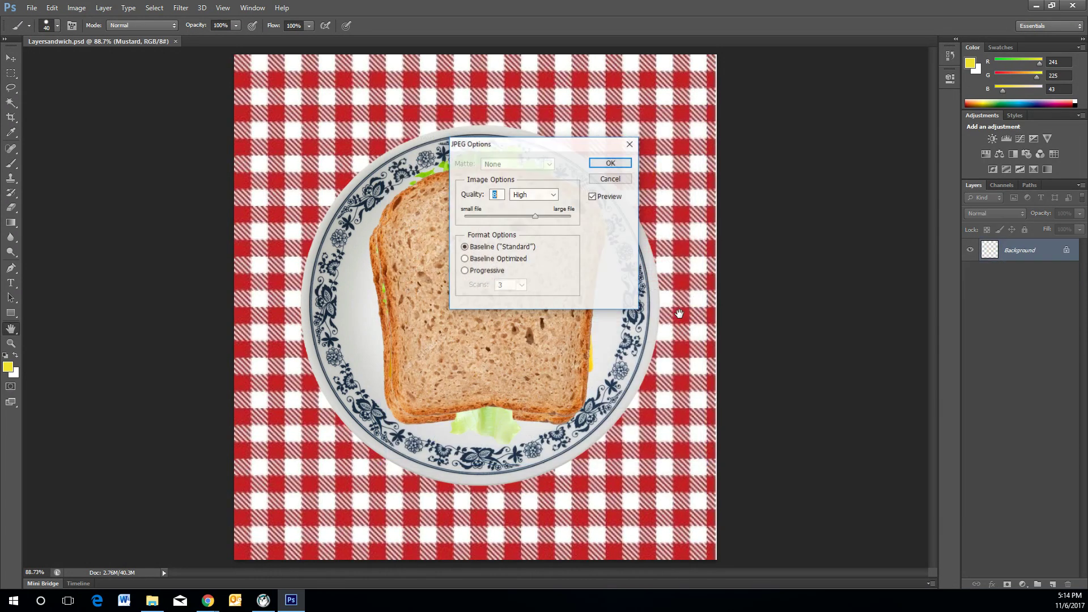
left_click(572, 217)
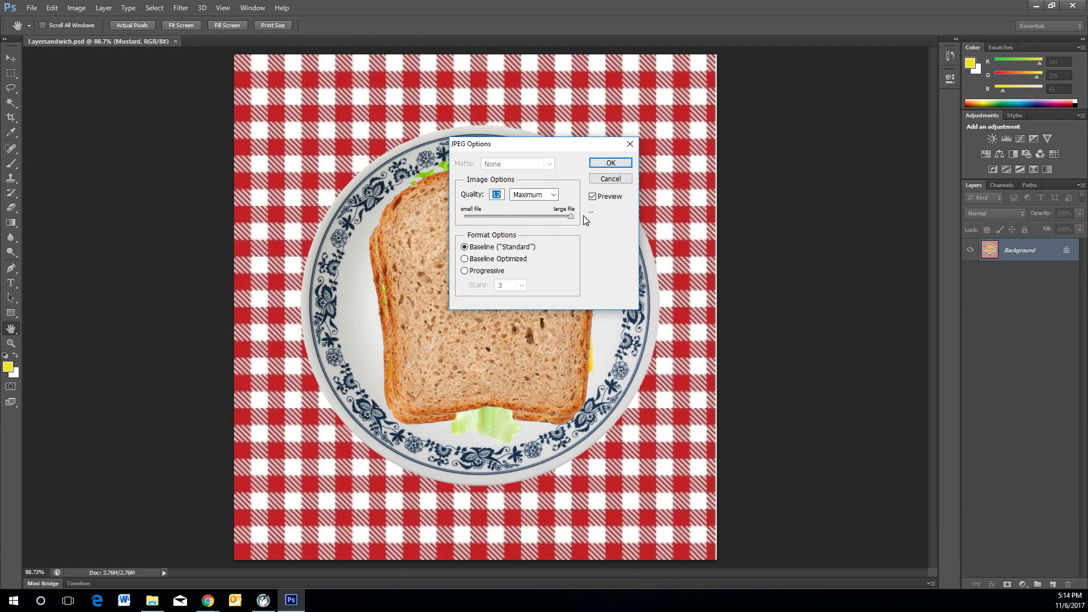
left_click(623, 162)
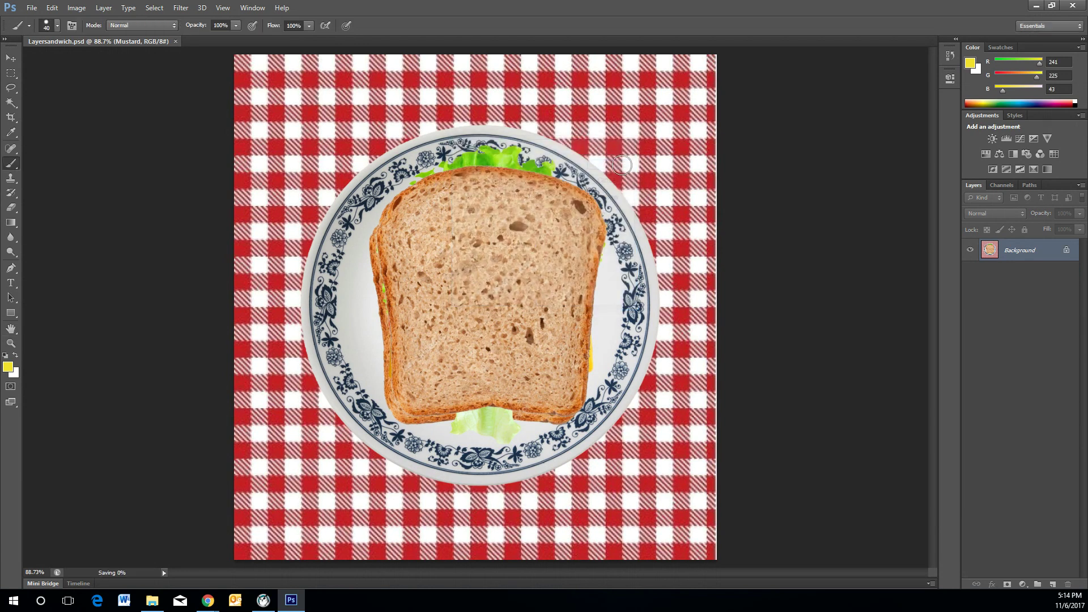